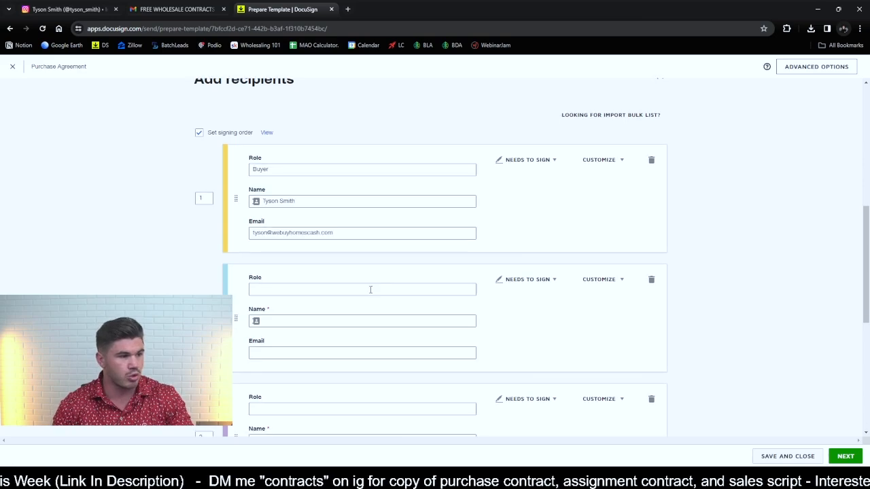
- Name the second recipient's role Seller 1 and the third recipient's role Seller 2
click(277, 251)
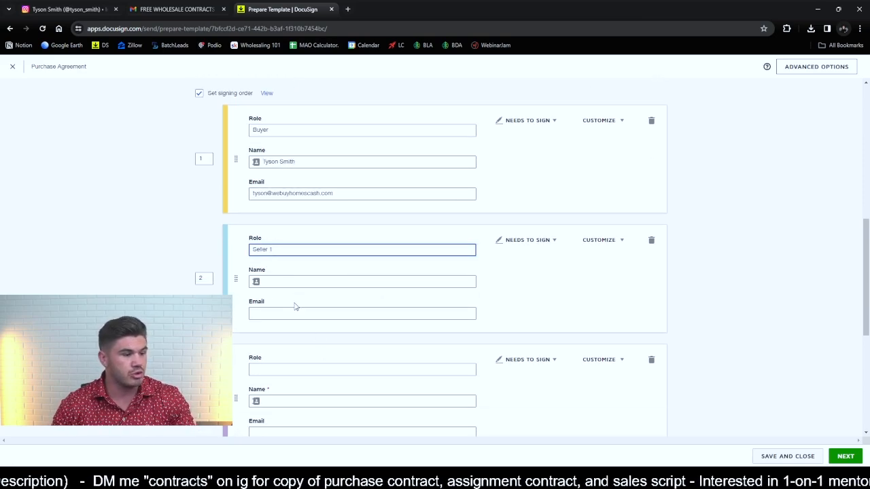
click(297, 370)
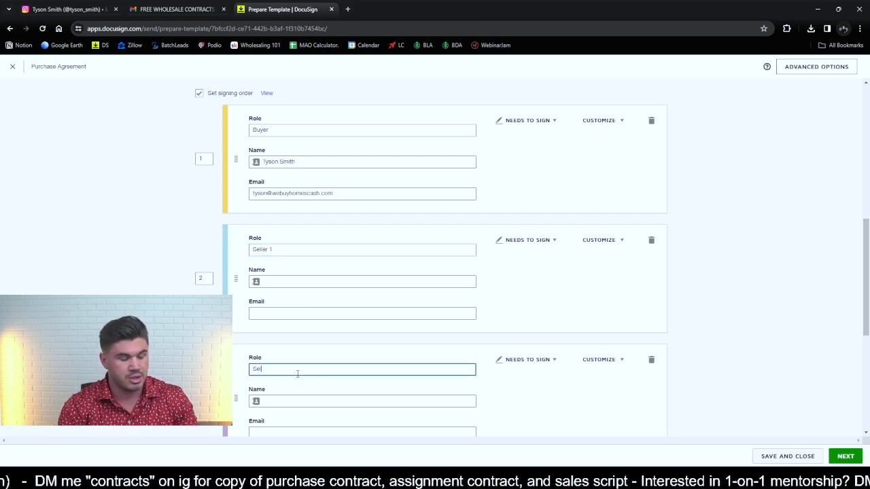
click(146, 271)
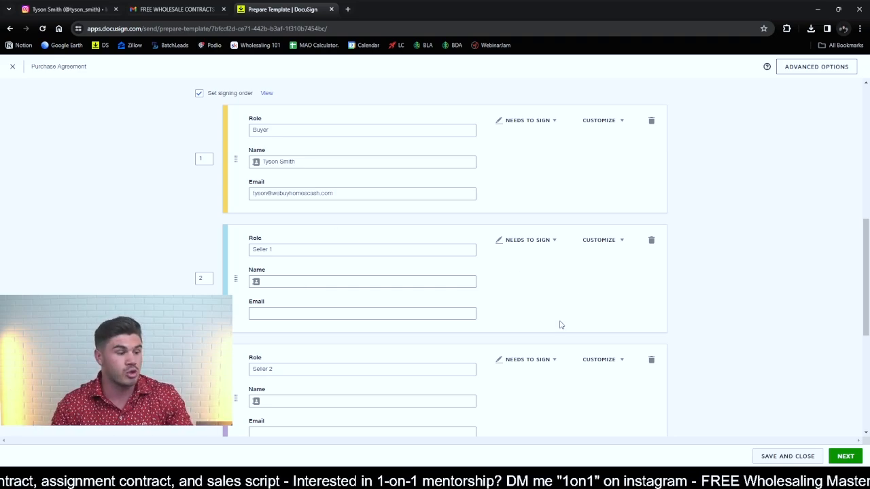
- Review the buyer and seller recipient entries and their signing order
scroll(559, 324, down, 3)
scroll(572, 332, up, 2)
scroll(572, 331, up, 3)
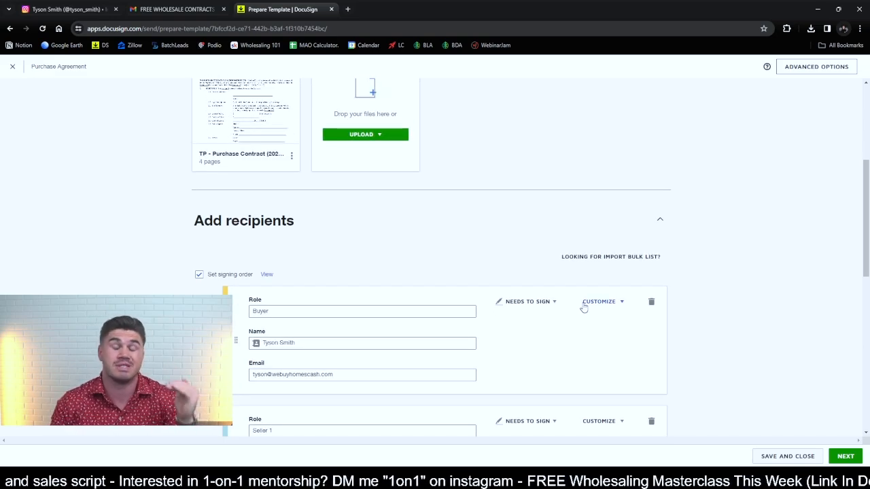
scroll(583, 308, down, 4)
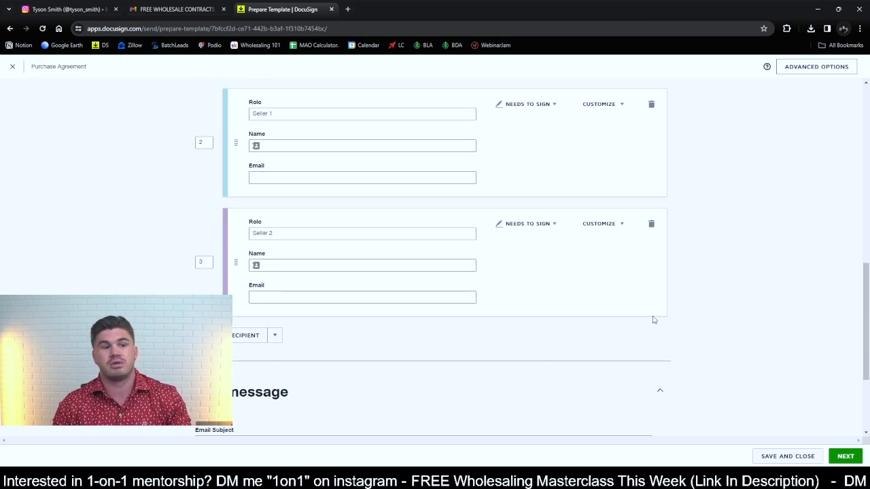
scroll(653, 316, up, 1)
scroll(635, 309, down, 2)
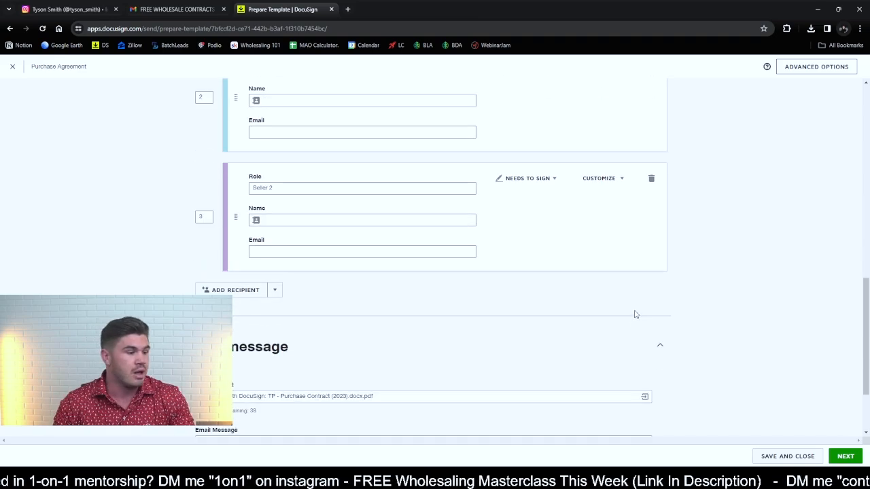
scroll(635, 314, up, 4)
scroll(611, 311, down, 2)
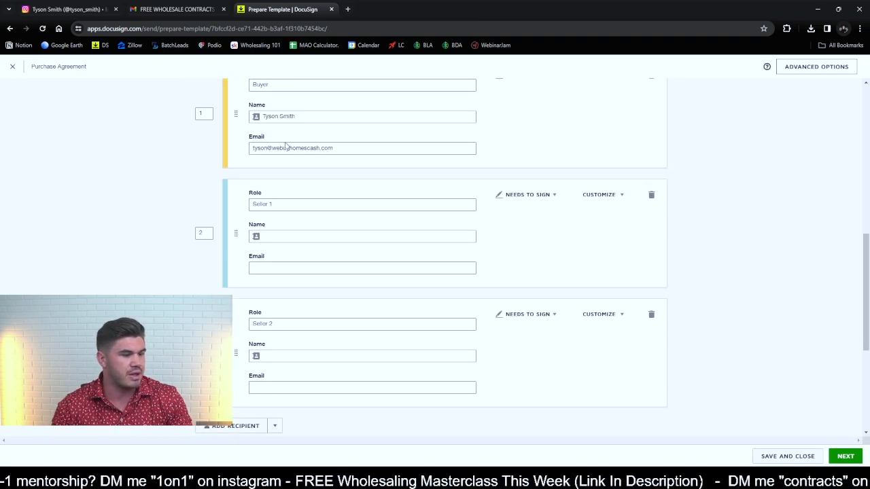
- Replace the file name in the email subject so that it reads "Complete with DocuSign: Offer for [ADDRESS]"
scroll(319, 329, up, 3)
scroll(314, 294, down, 5)
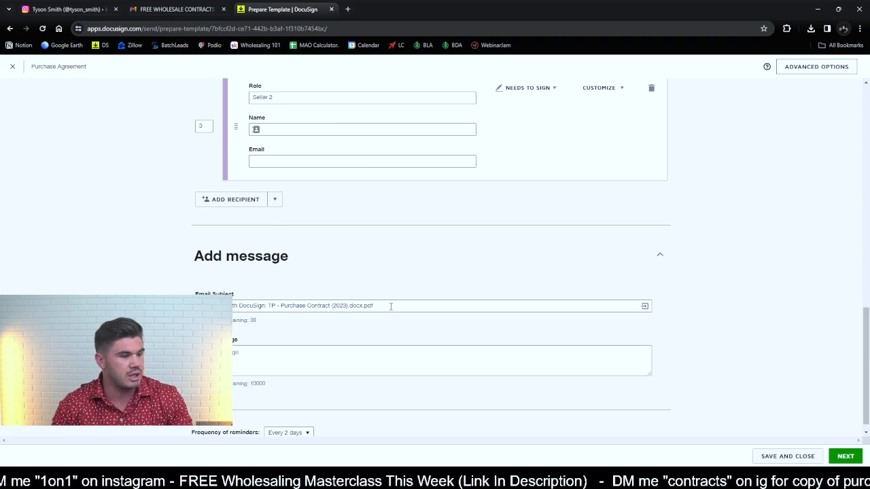
drag(390, 306, 269, 307)
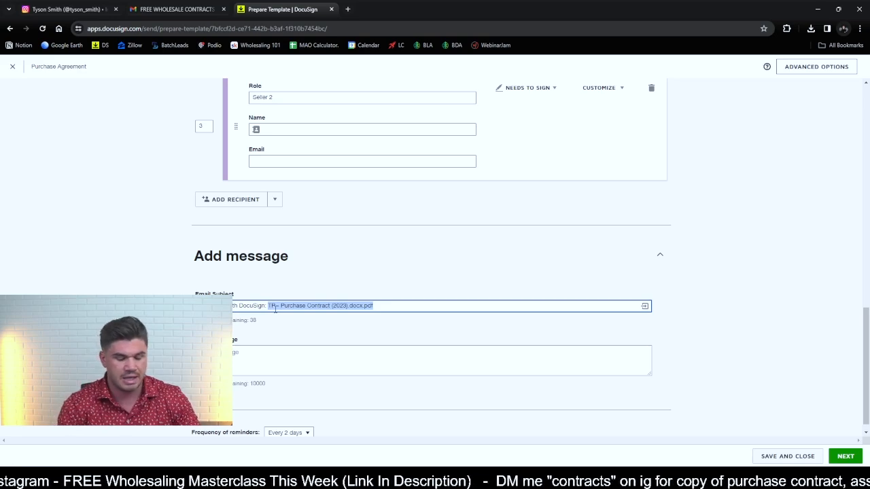
key(BackSpace)
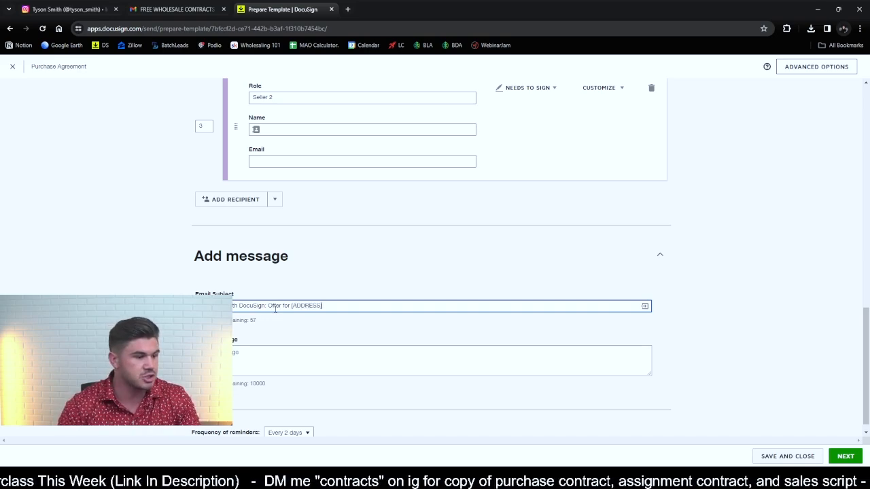
click(281, 358)
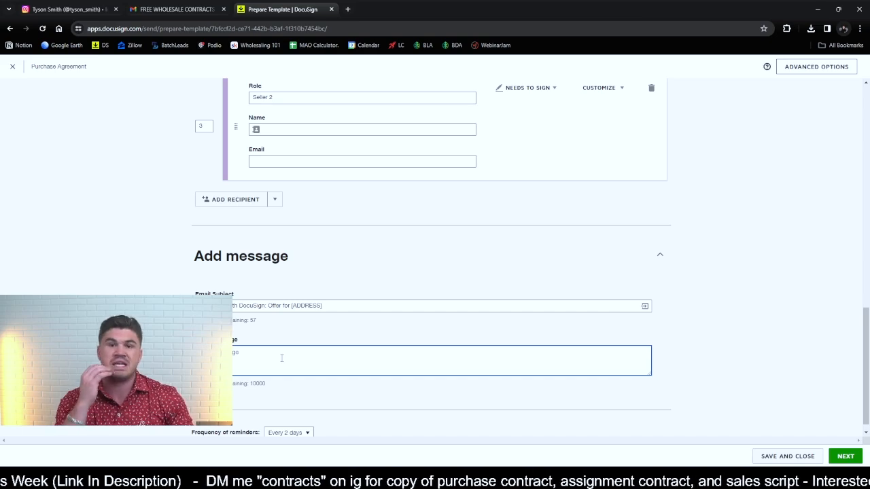
scroll(598, 340, up, 3)
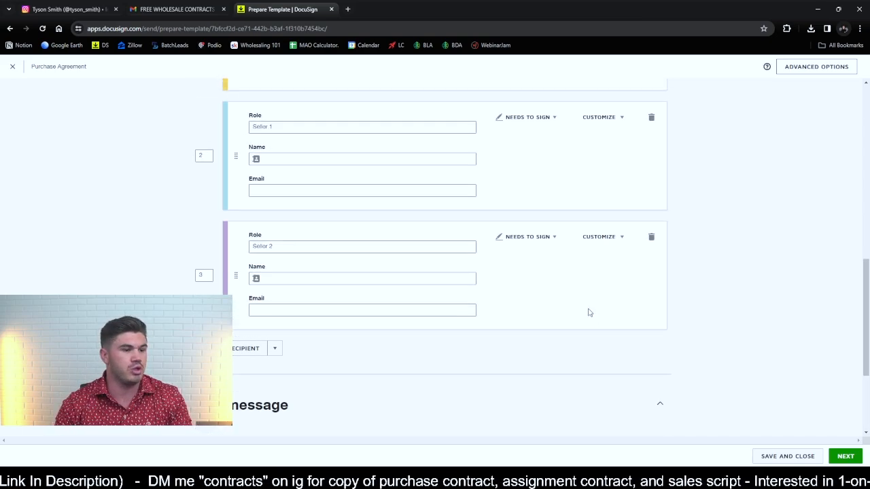
scroll(588, 333, down, 3)
scroll(624, 319, down, 1)
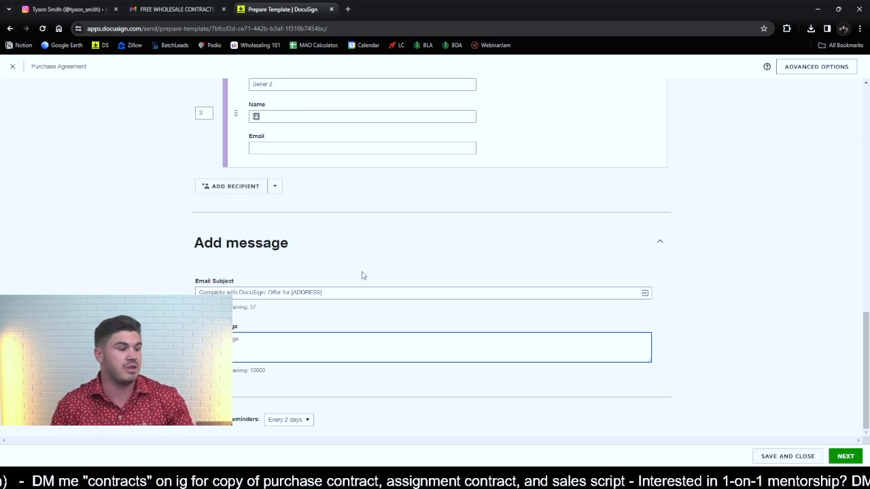
double_click(297, 291)
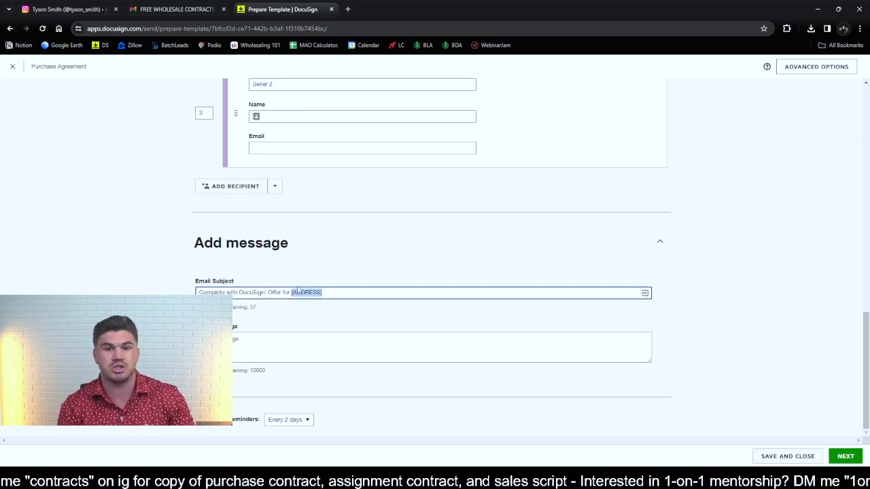
click(295, 347)
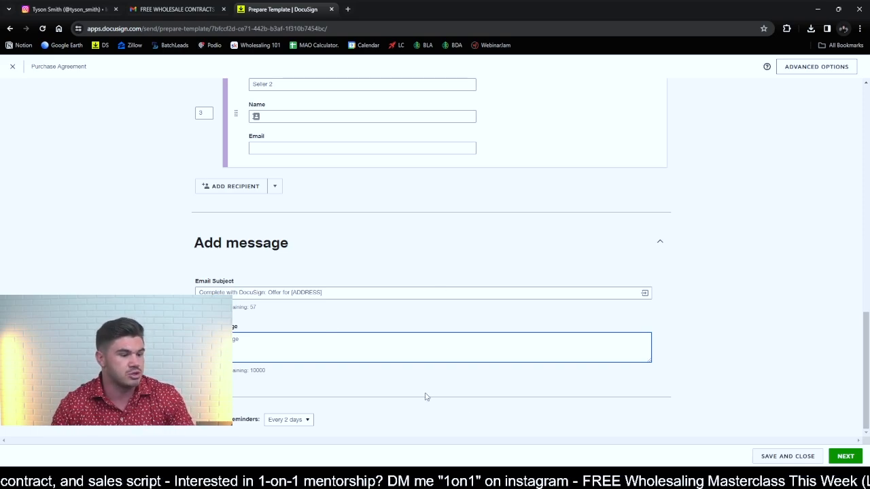
- Set the frequency of reminders to Every day and continue to placing fields on the contract
click(304, 419)
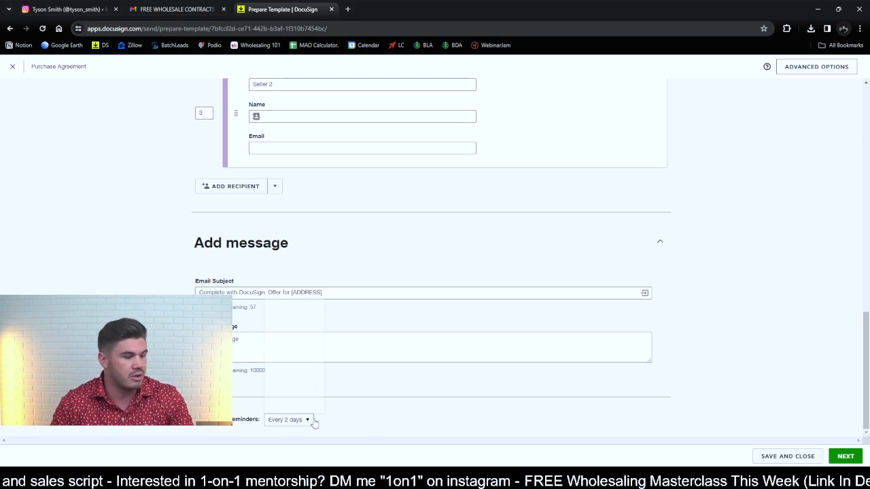
click(296, 308)
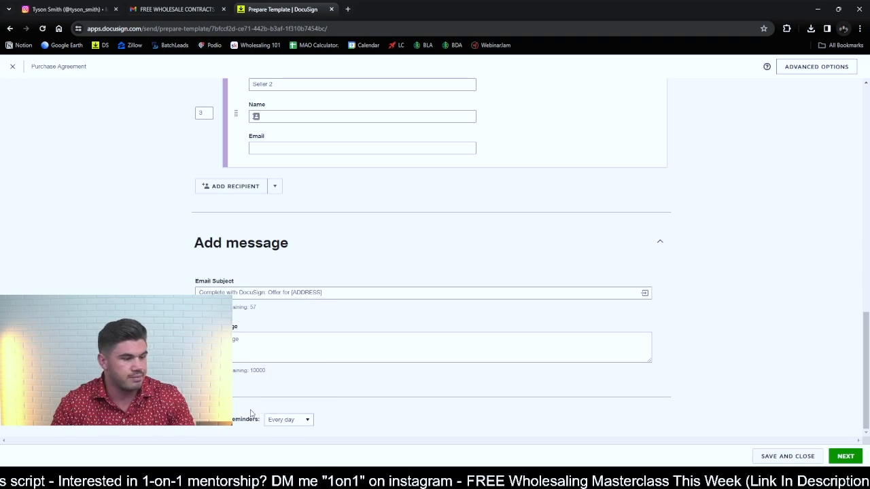
scroll(428, 411, up, 9)
scroll(438, 394, down, 4)
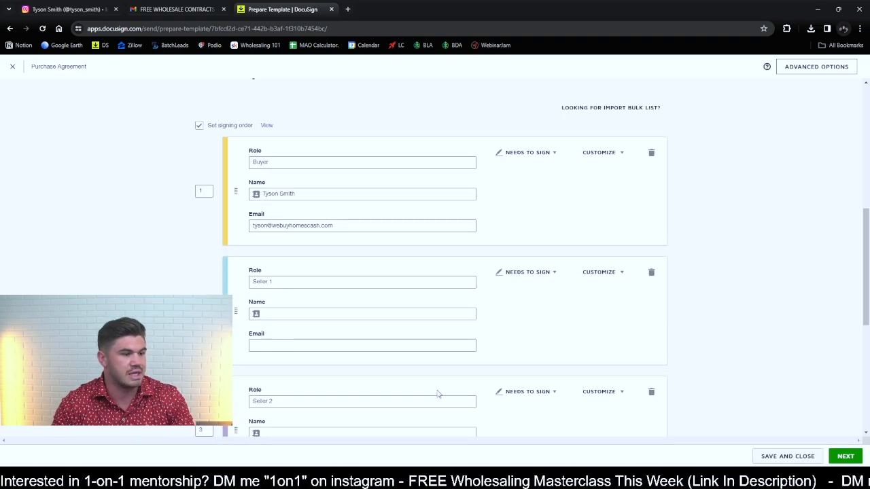
scroll(438, 392, down, 5)
scroll(443, 361, up, 8)
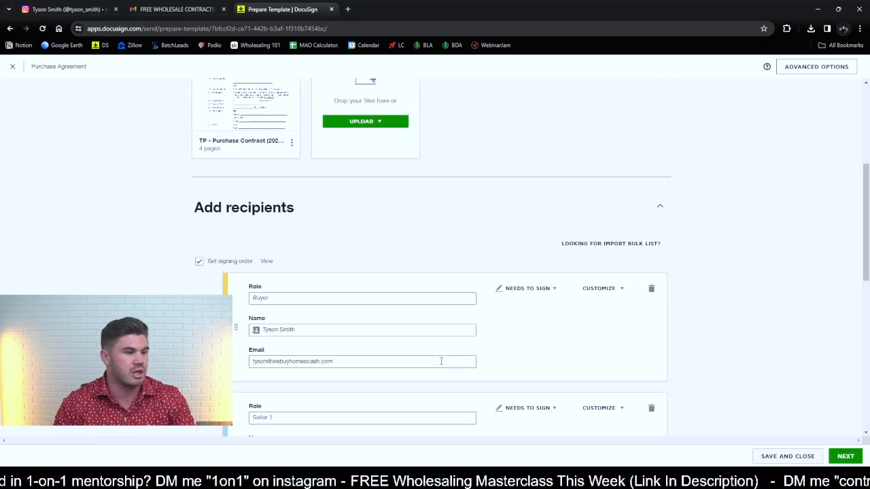
scroll(466, 317, down, 6)
scroll(475, 306, down, 1)
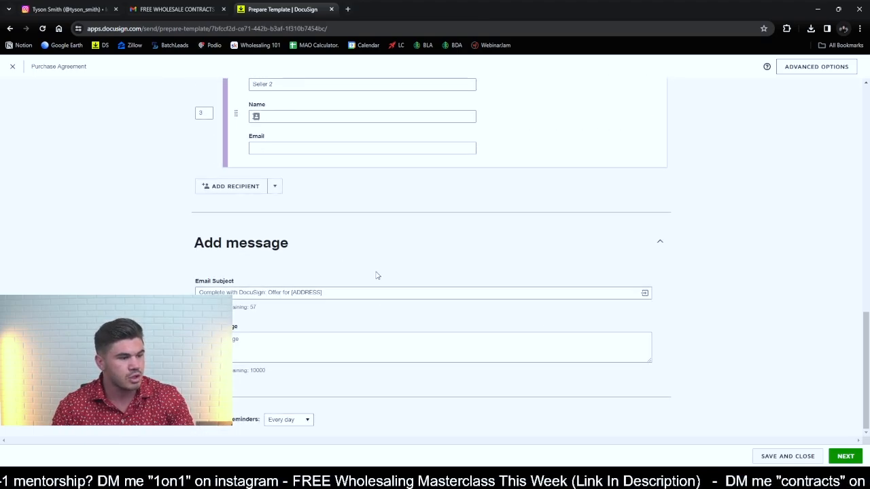
click(845, 456)
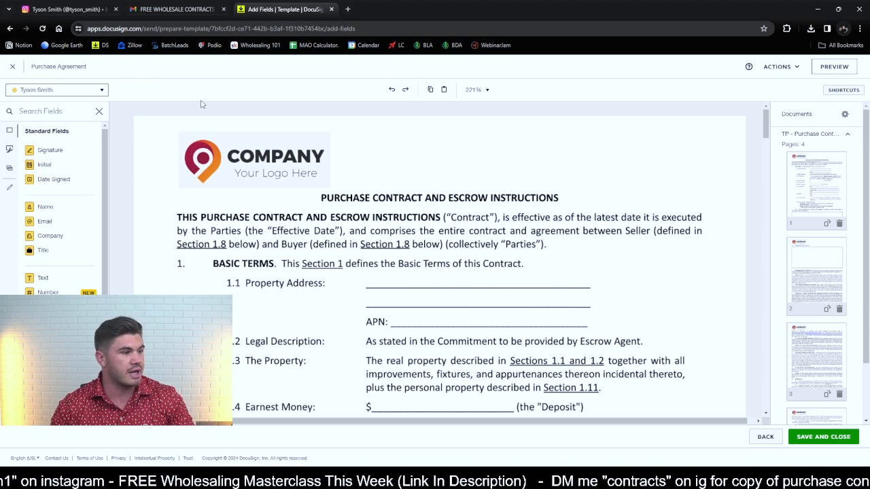
- Look through the recipients to whom fields can be assigned, with the buyer as the chosen one
click(97, 90)
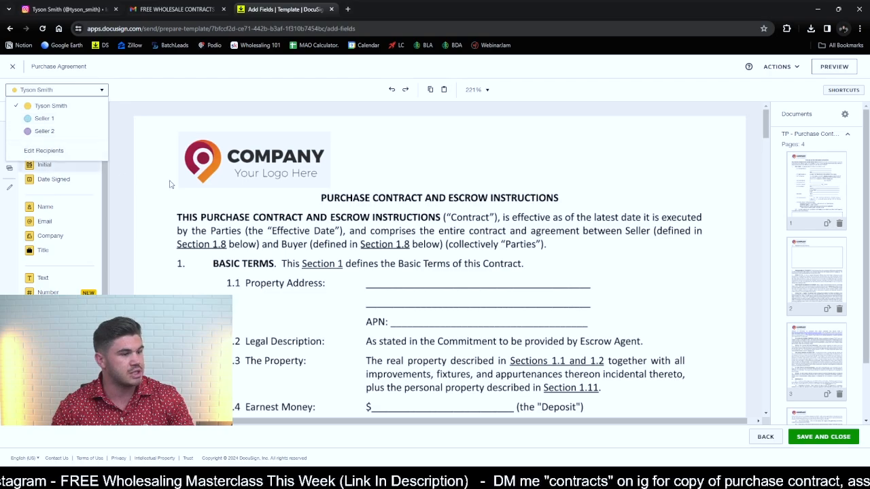
click(430, 172)
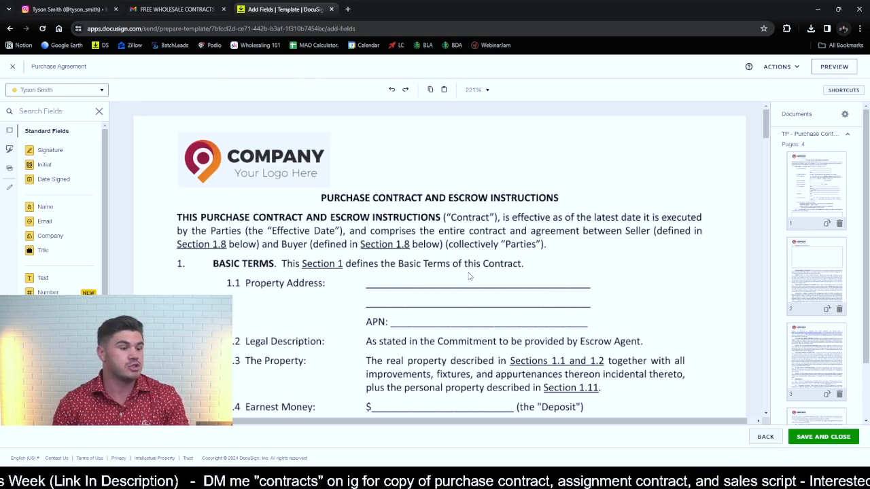
click(63, 91)
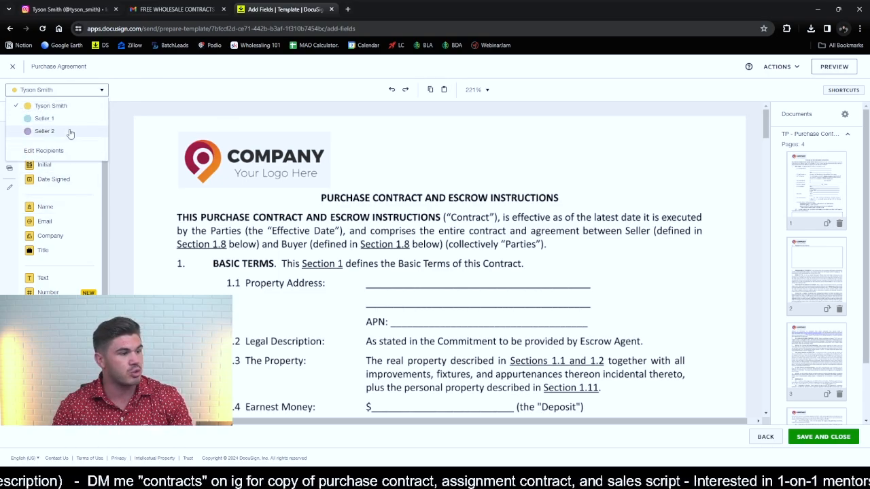
click(64, 107)
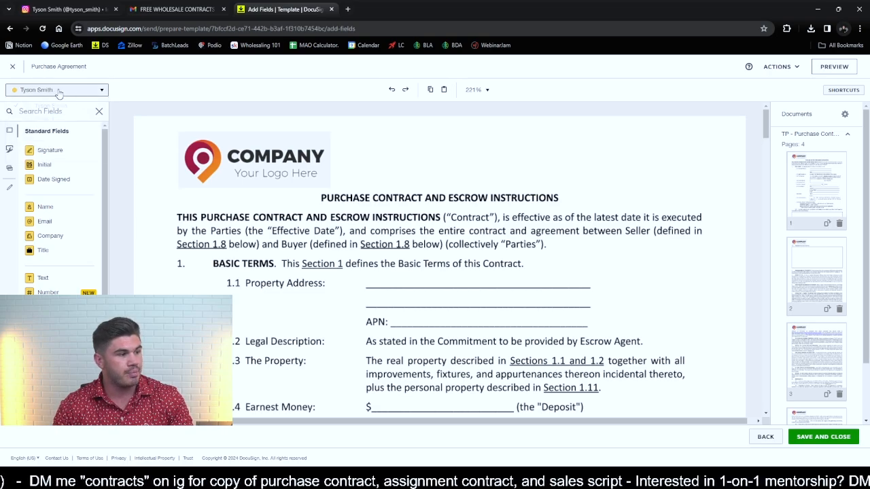
click(59, 93)
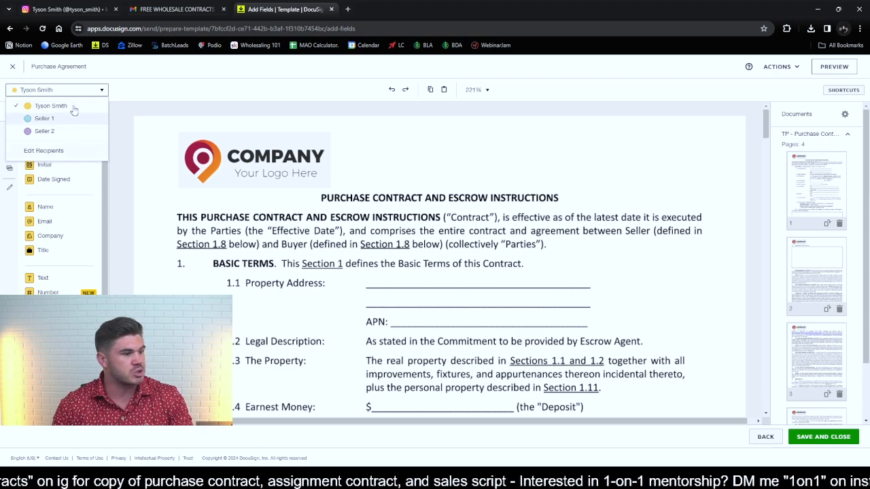
click(101, 91)
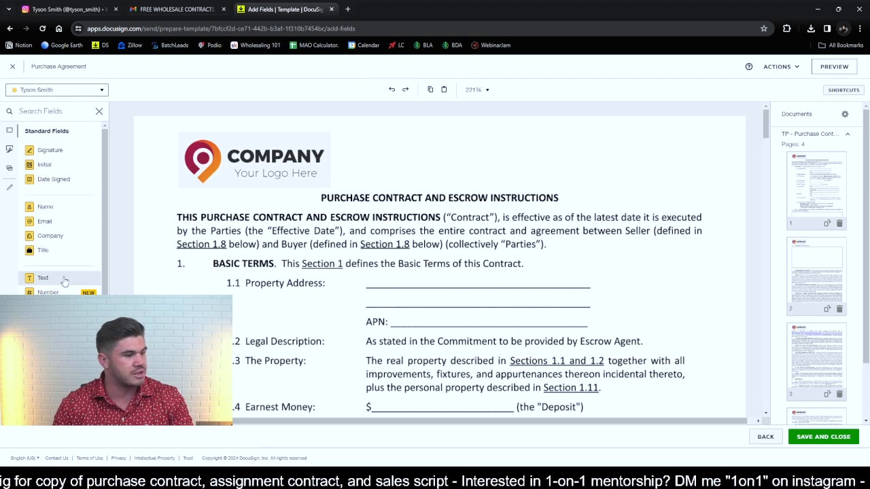
- Place buyer text fields on both Property Address lines and the APN line, widening each to span its blank
drag(63, 281, 366, 274)
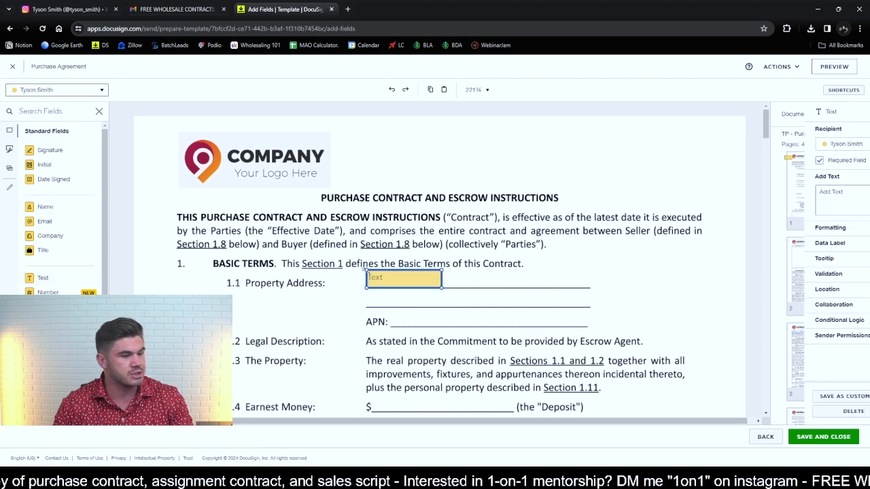
drag(444, 289, 591, 288)
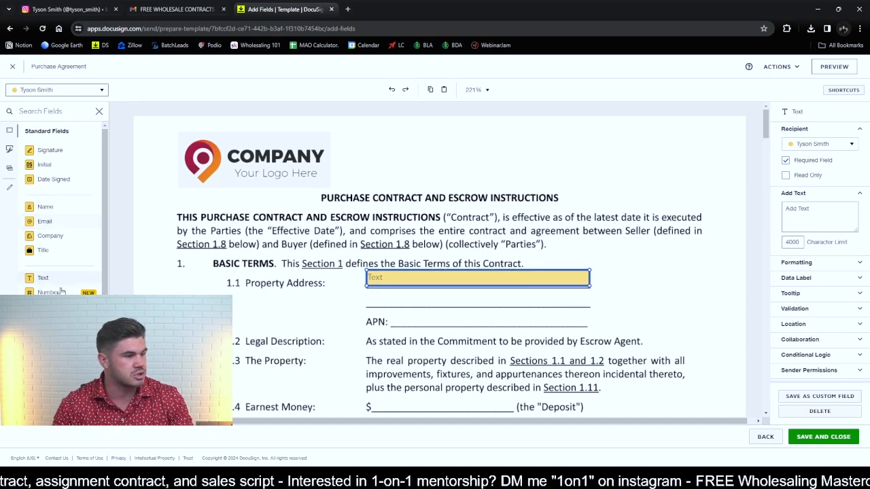
drag(58, 278, 367, 295)
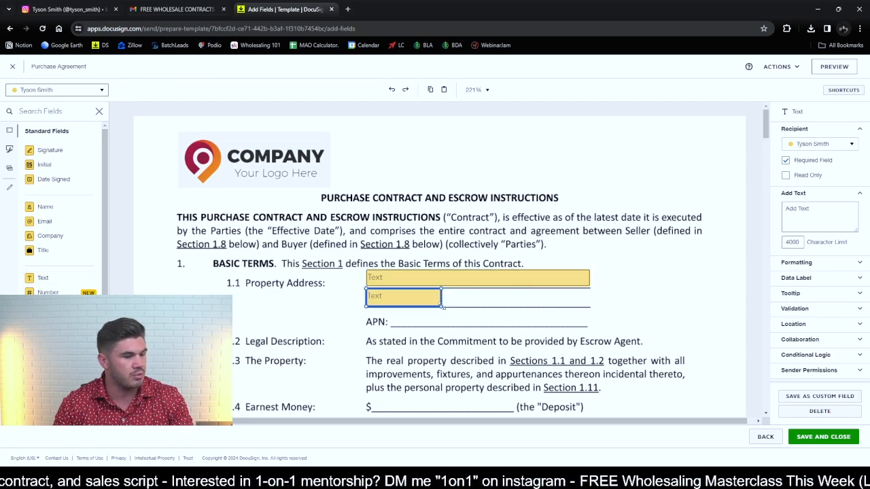
drag(442, 307, 589, 308)
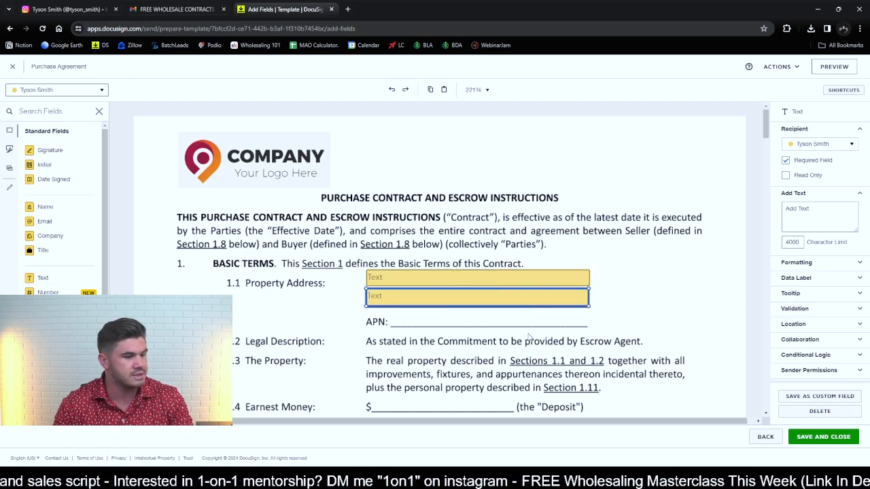
drag(64, 279, 393, 315)
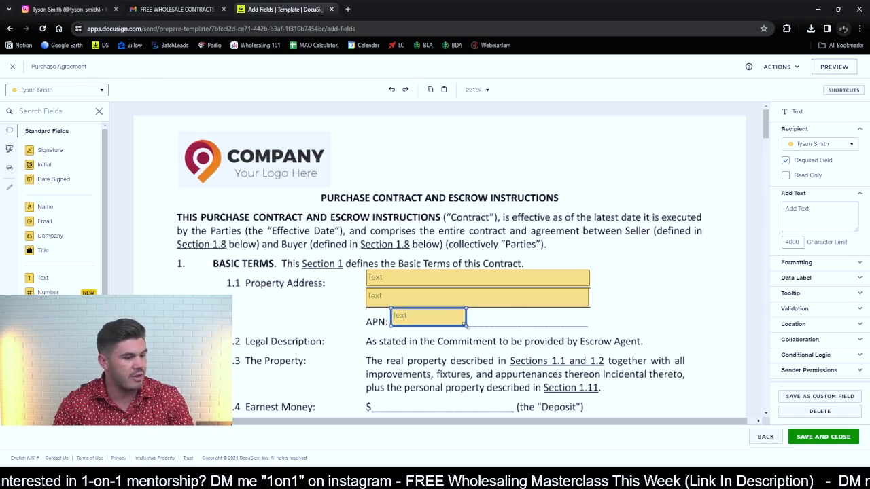
drag(466, 324, 590, 326)
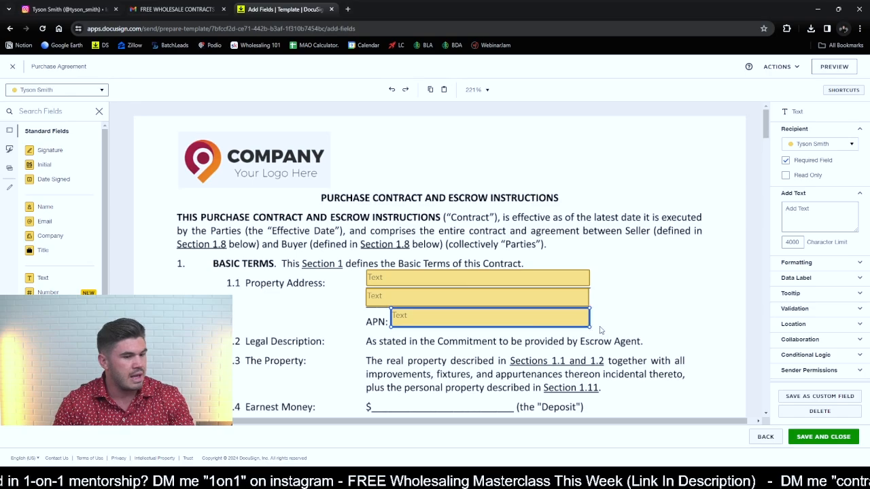
- Place buyer text fields on the Earnest Money and Purchase Price lines, widening each to span its blank
scroll(626, 294, down, 2)
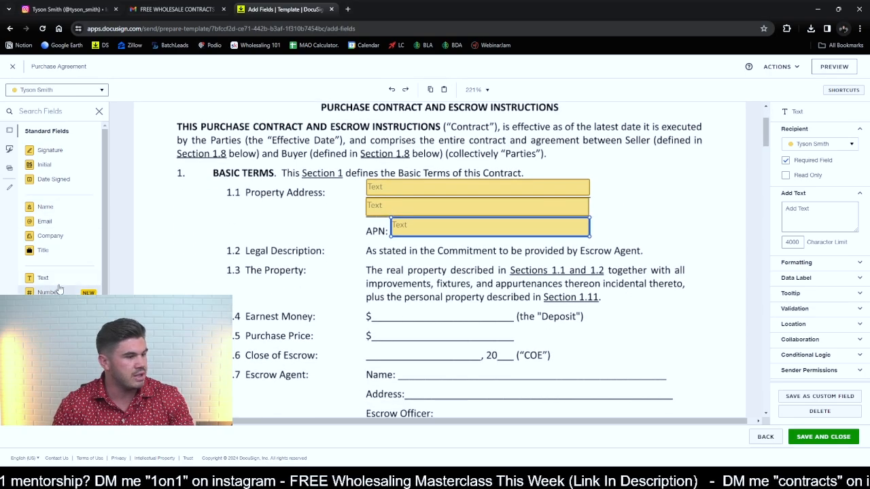
drag(43, 278, 377, 307)
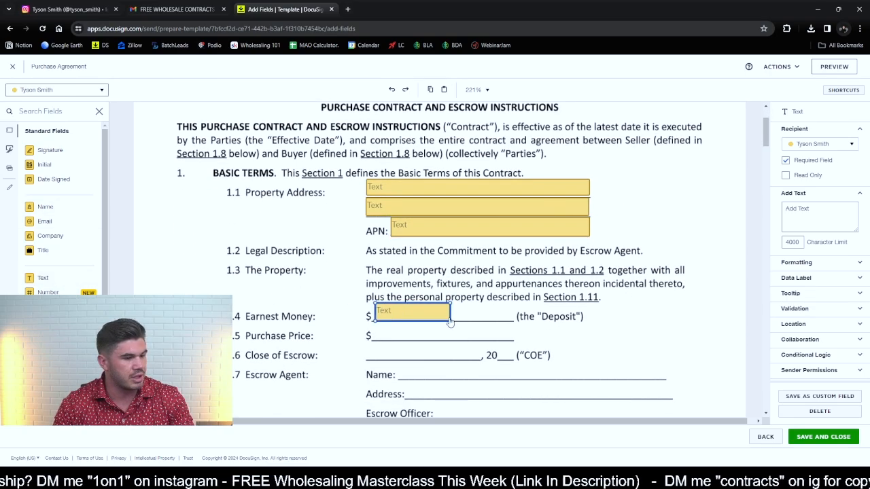
drag(450, 321, 513, 319)
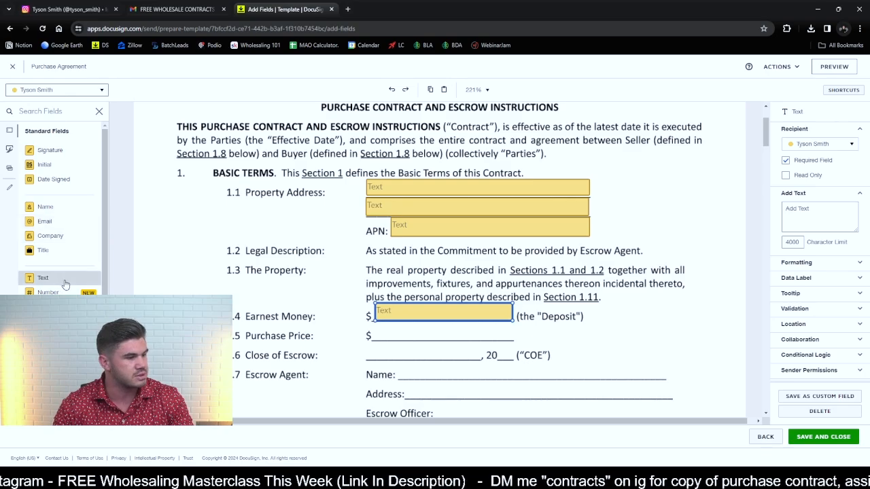
drag(65, 284, 372, 329)
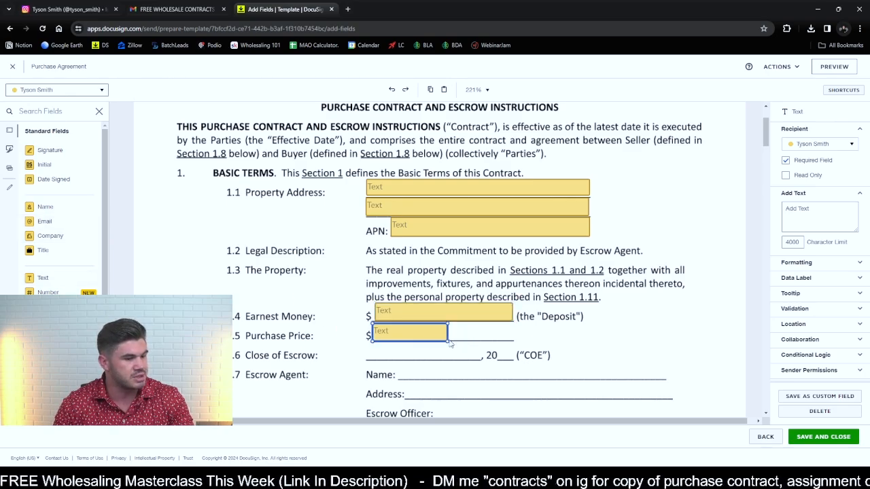
drag(447, 340, 515, 339)
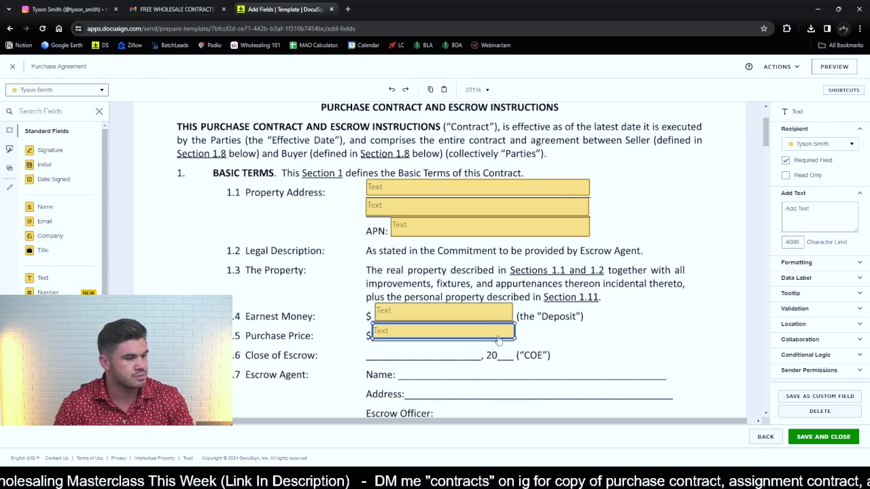
- Place two buyer text fields on the Close of Escrow line, widening the date field and narrowing the year field to fit
drag(61, 278, 394, 356)
drag(449, 358, 475, 359)
drag(63, 278, 510, 348)
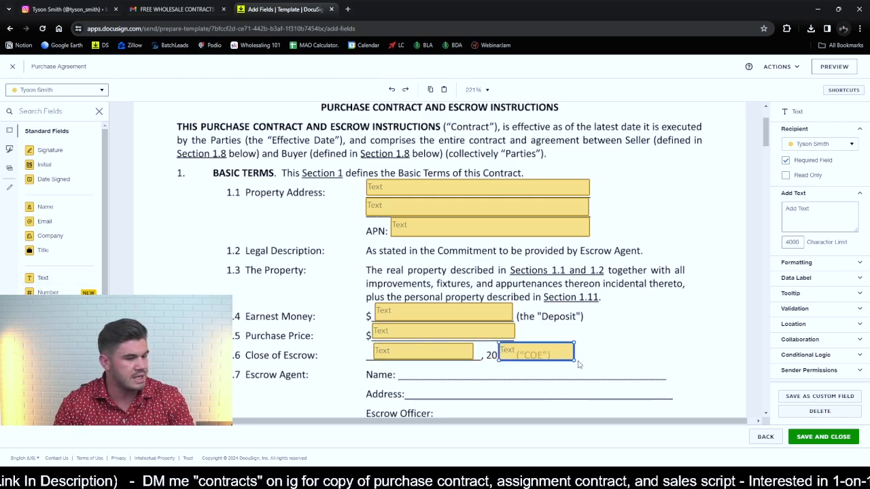
drag(575, 362, 518, 363)
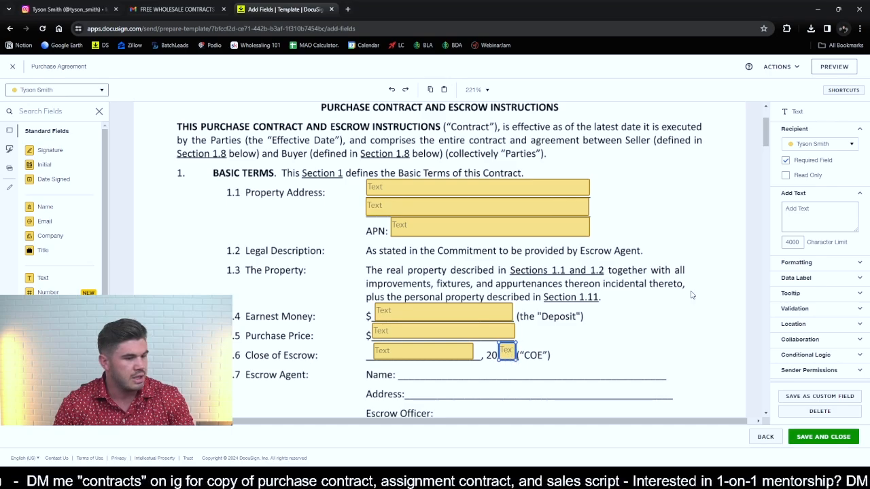
- Prefill the Close of Escrow year field with 24 and lower it slightly to line up with the printed 20
click(822, 218)
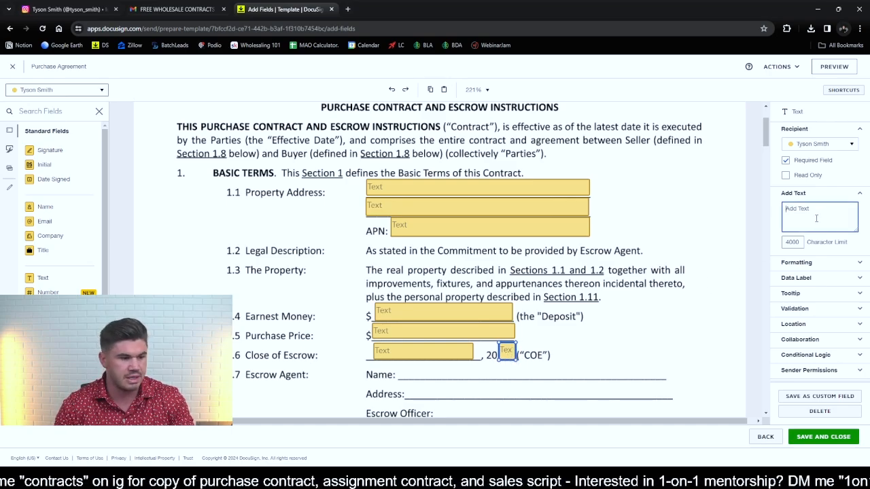
text(24)
click(652, 352)
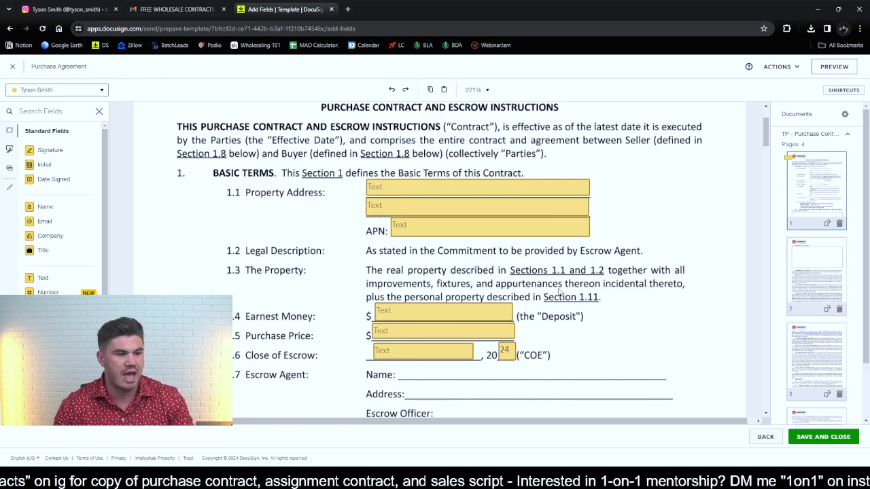
scroll(615, 272, down, 2)
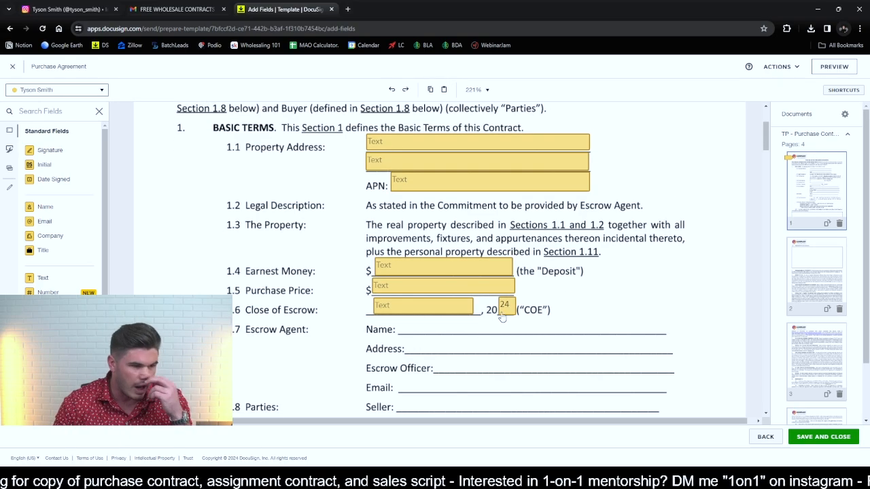
click(506, 309)
click(591, 321)
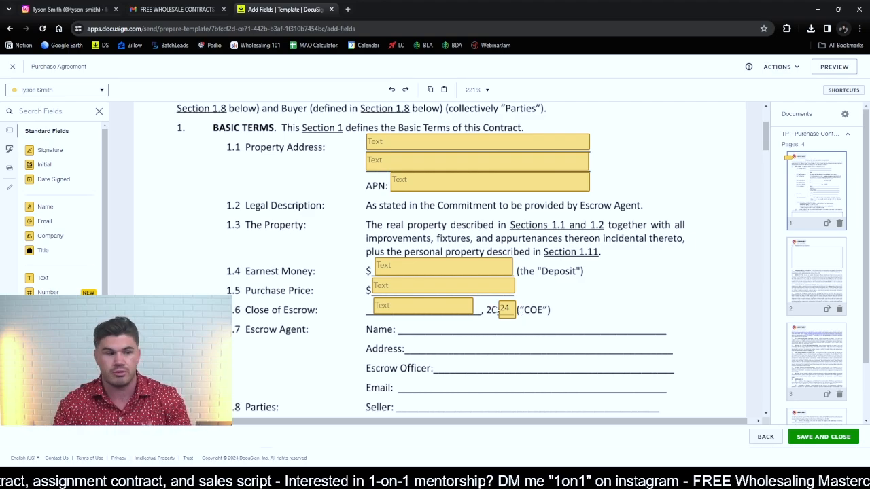
- Place buyer text fields on the Escrow Agent's Name, Address and Escrow Officer lines, widening each to span its blank
scroll(660, 257, down, 2)
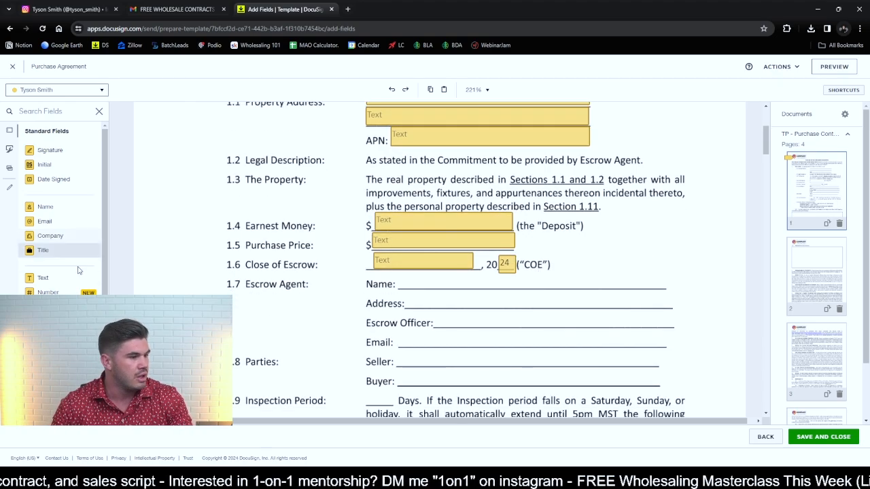
click(60, 280)
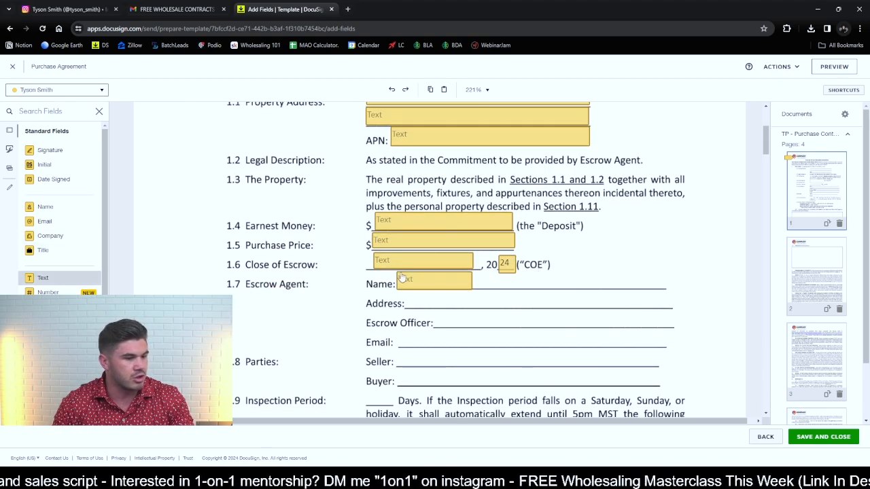
click(402, 277)
drag(473, 290, 659, 287)
click(60, 279)
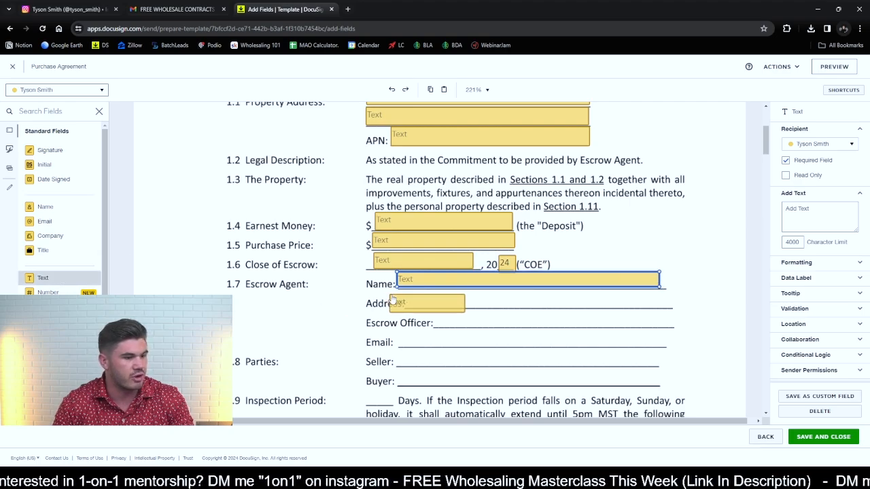
click(404, 293)
drag(477, 308, 669, 307)
click(60, 279)
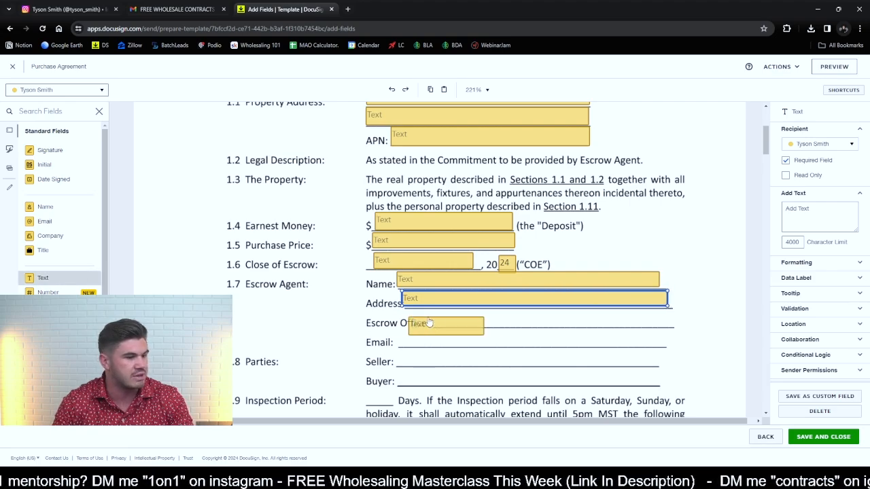
click(436, 314)
drag(512, 327, 670, 326)
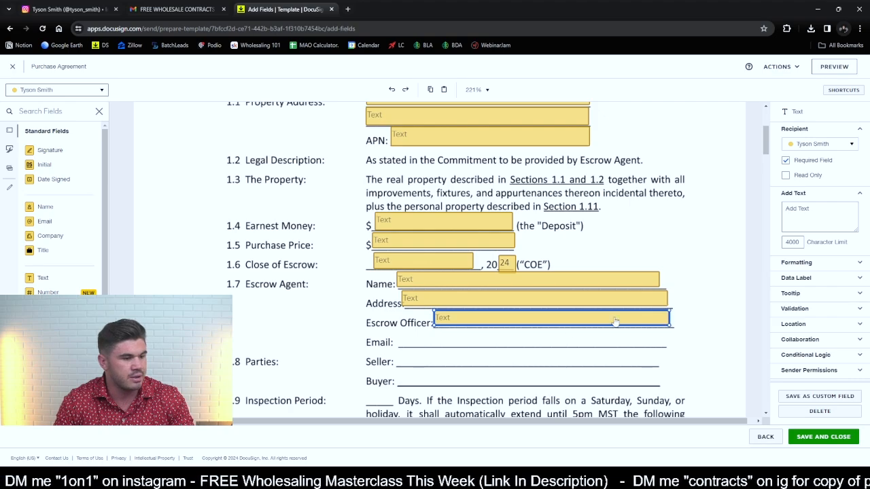
click(67, 212)
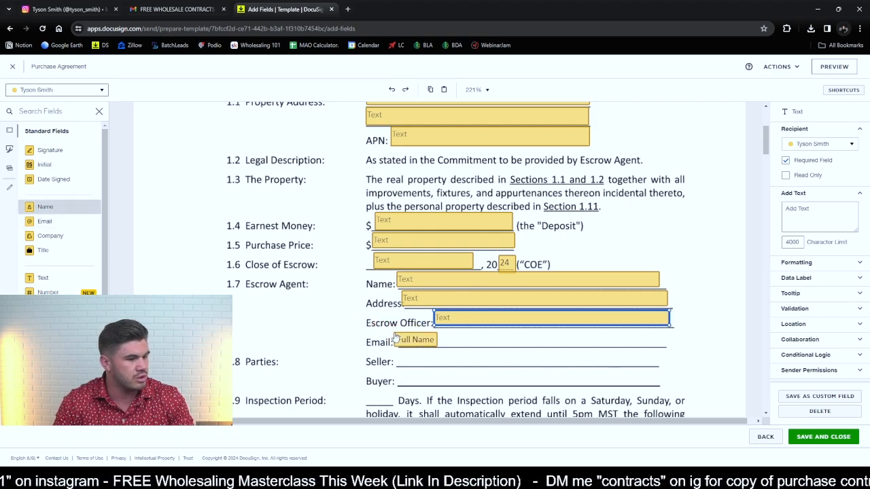
click(419, 343)
key(Delete)
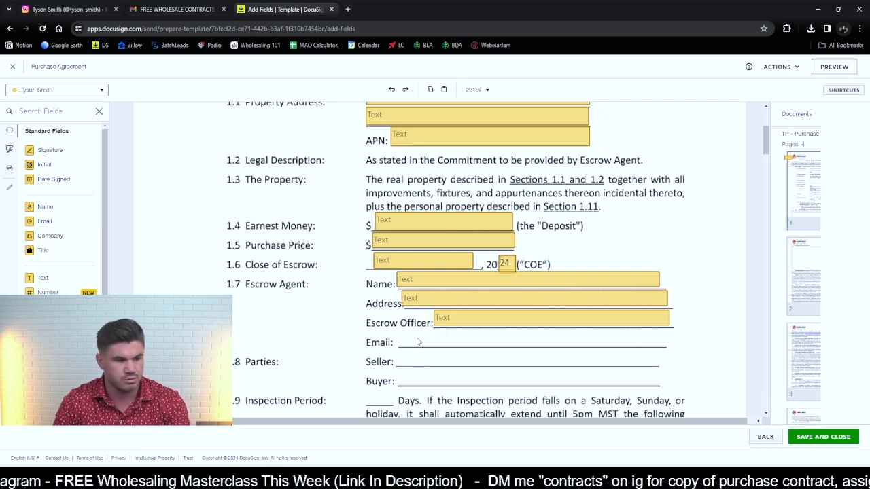
- Place a buyer text field on the Escrow Agent's Email line and widen it to span the blank
click(57, 278)
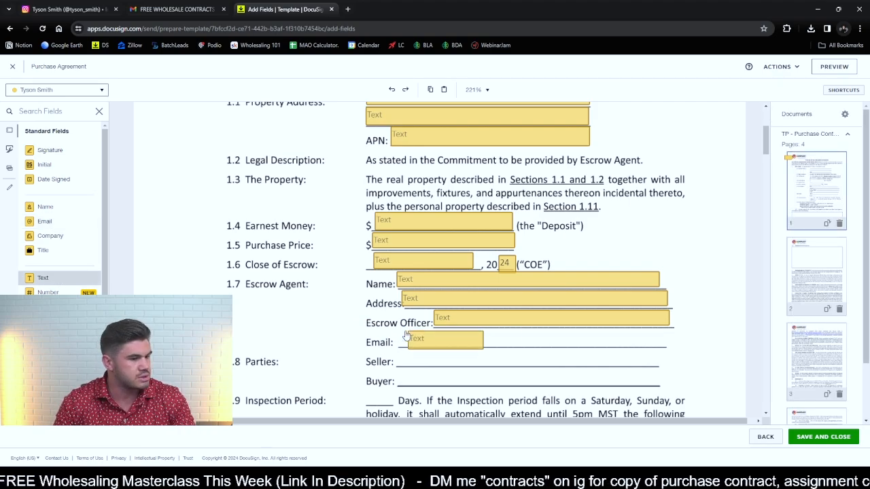
click(472, 349)
drag(474, 348, 670, 345)
- Place Full Name fields on the Seller line under Parties, Seller 1's at the start and Seller 2's near the end
scroll(303, 294, down, 1)
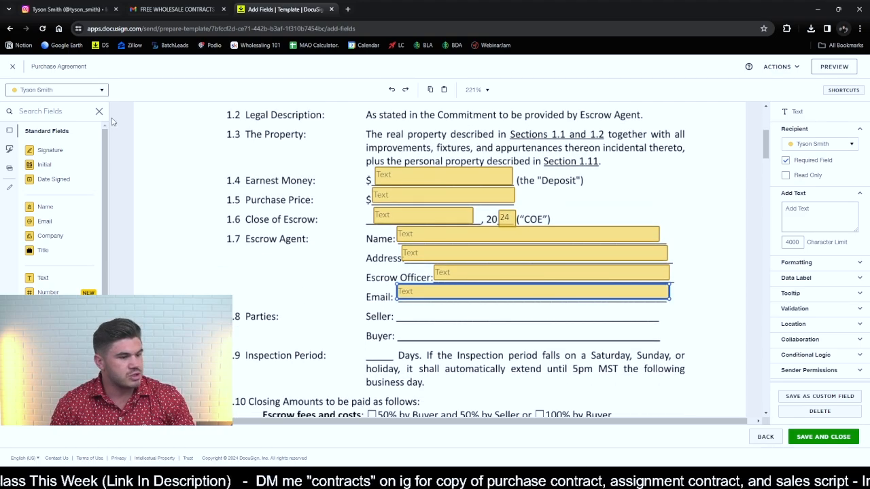
click(71, 89)
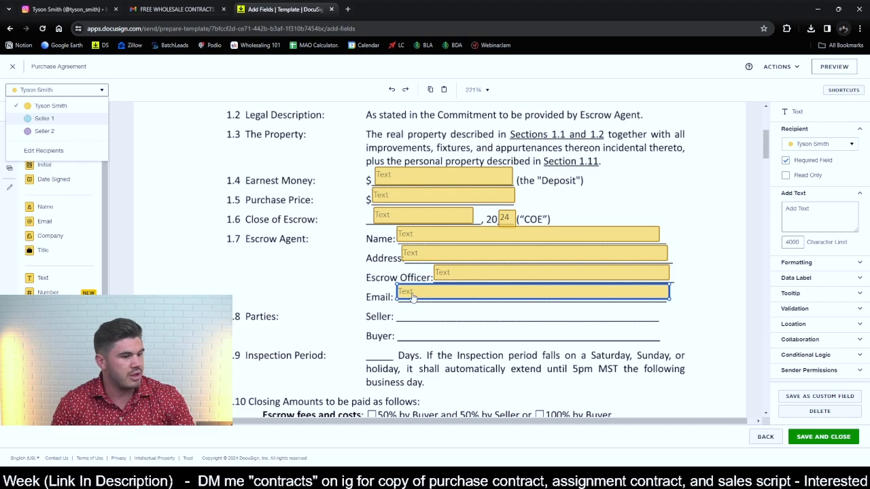
click(411, 297)
click(57, 89)
click(75, 118)
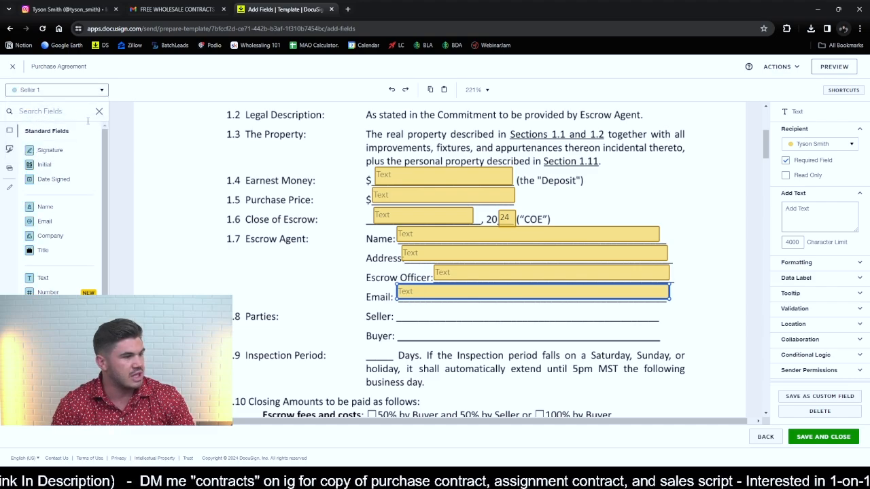
drag(47, 206, 400, 309)
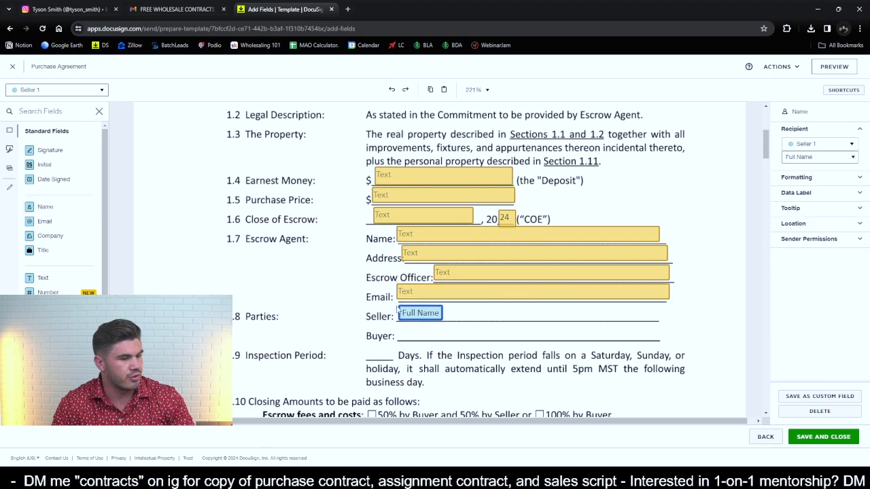
click(64, 89)
click(51, 132)
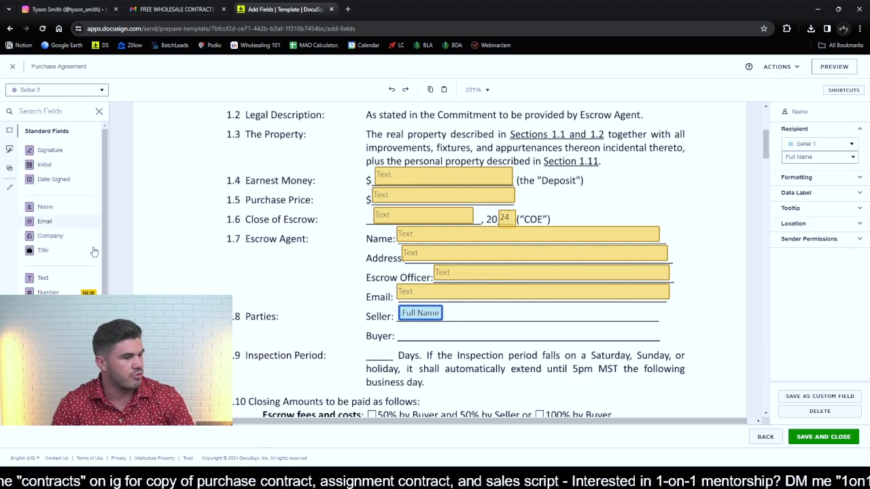
drag(46, 206, 574, 309)
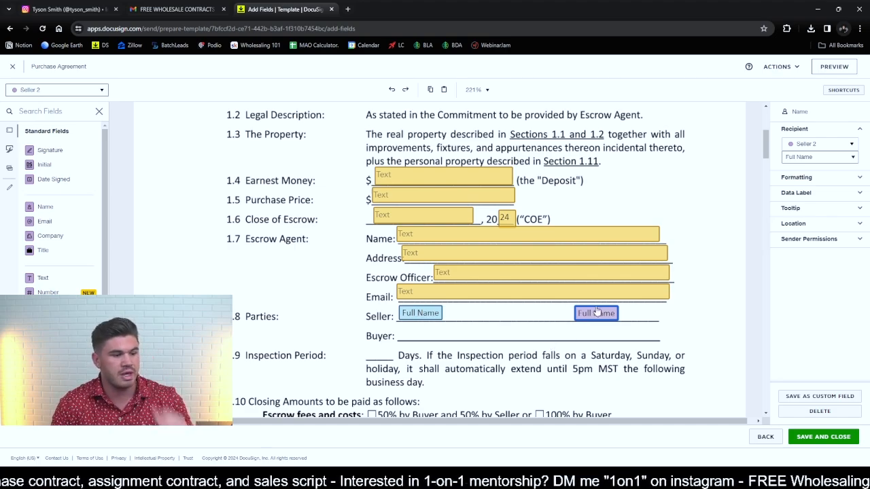
- Place the buyer's Full Name field at the start of the Buyer line under Parties
click(62, 92)
click(65, 107)
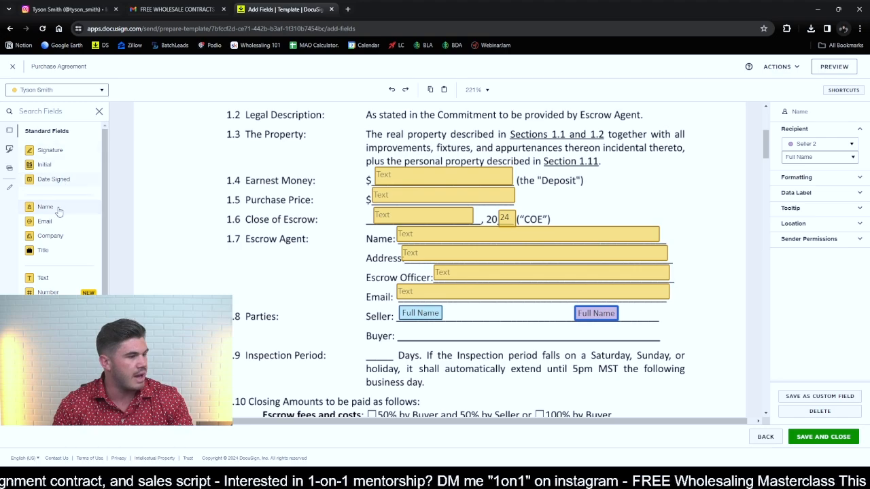
drag(59, 212, 415, 336)
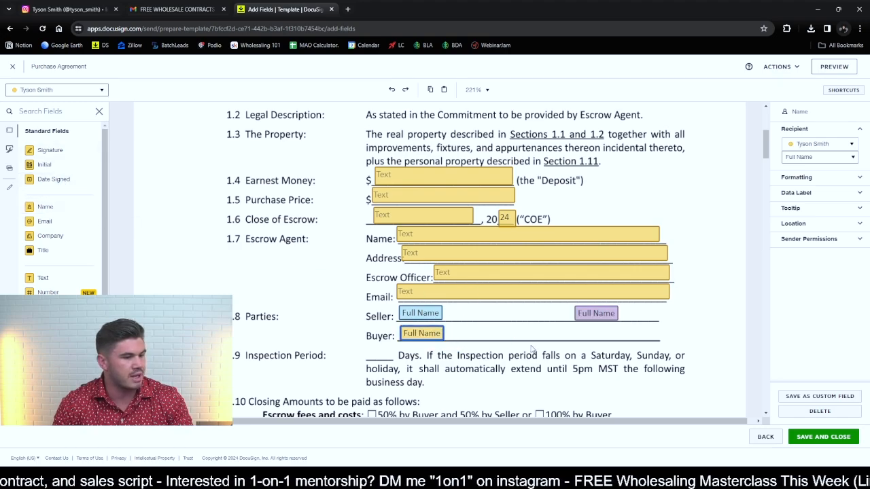
- Place a buyer text field on the Inspection Period days blank and narrow it to fit
drag(54, 280, 373, 352)
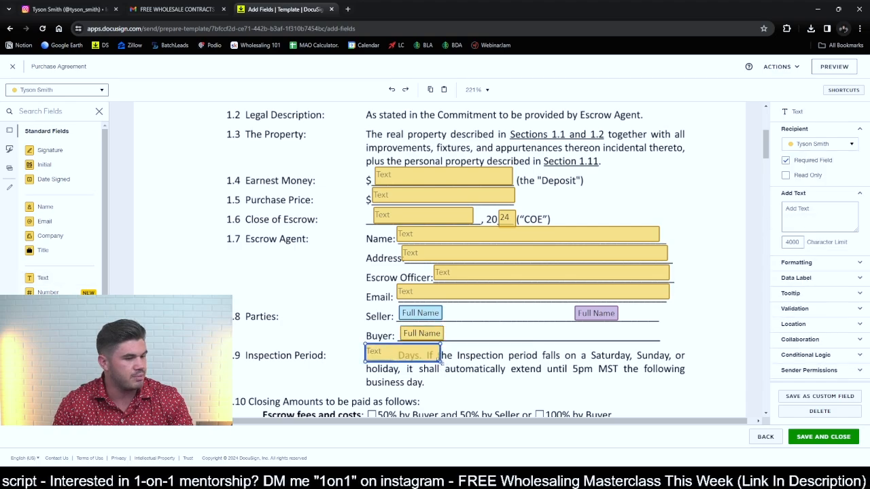
drag(440, 361, 392, 359)
click(515, 369)
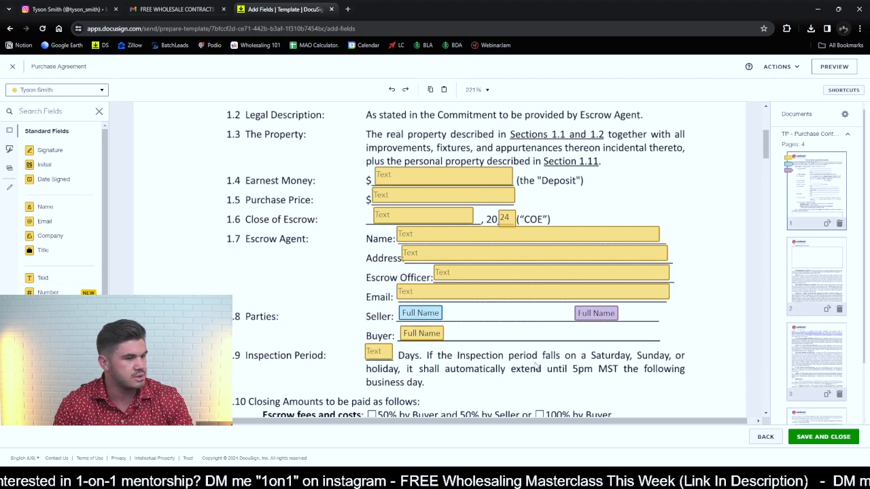
scroll(286, 221, down, 5)
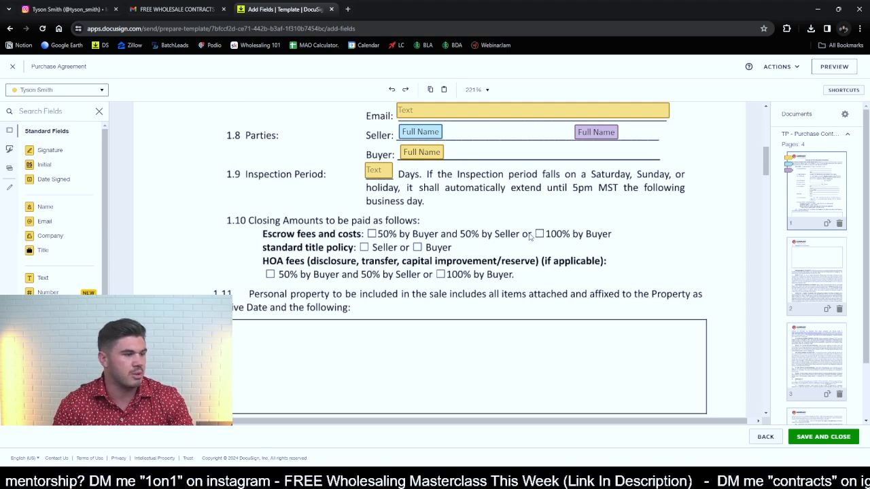
drag(51, 279, 557, 234)
click(813, 217)
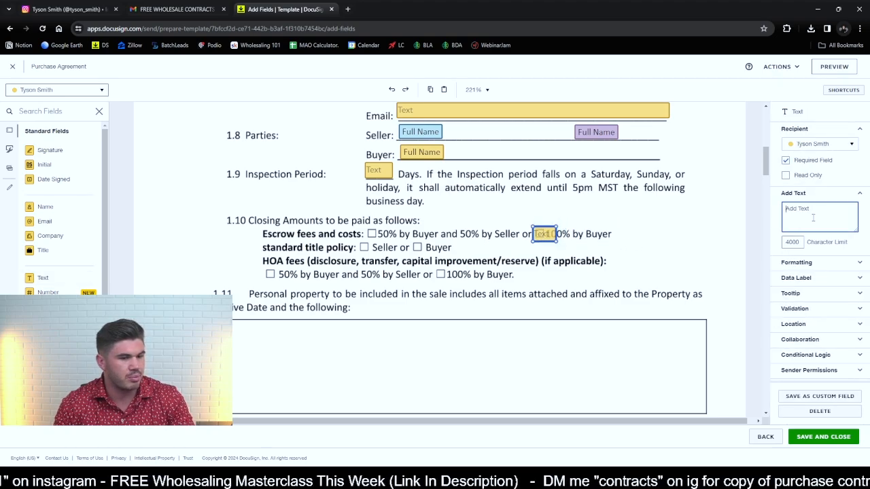
click(654, 228)
click(543, 237)
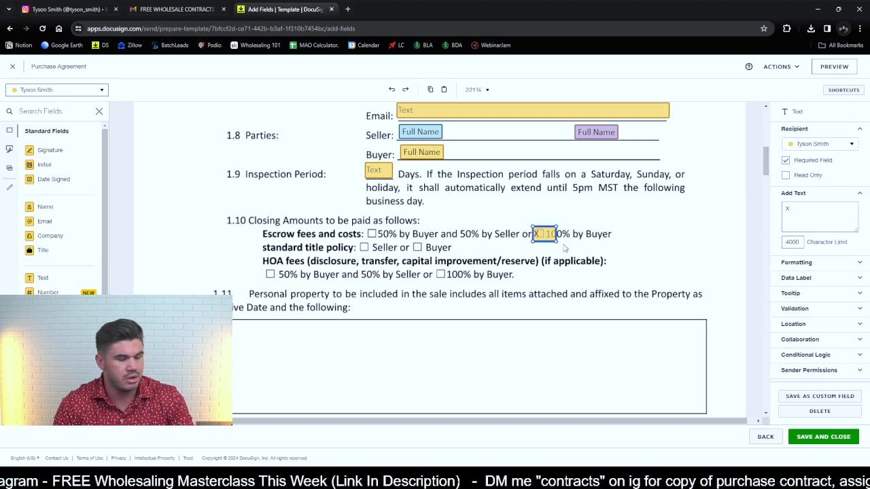
key(Delete)
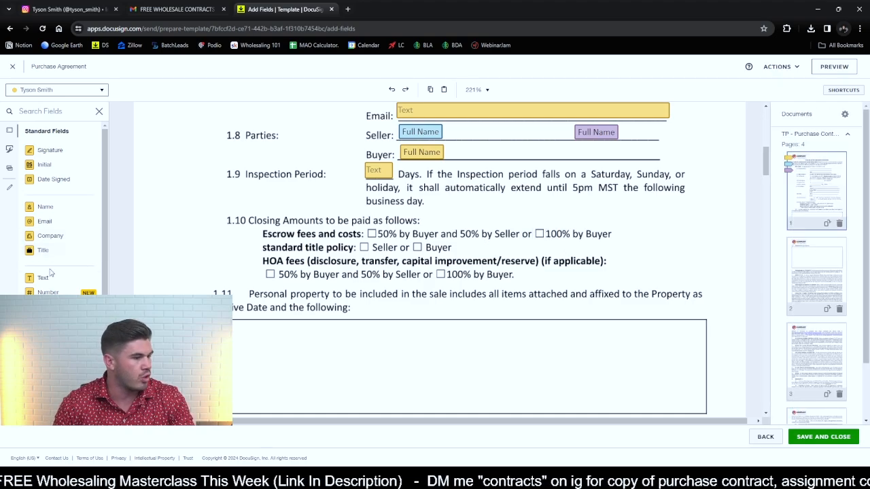
- Place a buyer radio button on the escrow fees option 100% by Buyer, preselect it and delete the group's second button
drag(240, 333, 538, 234)
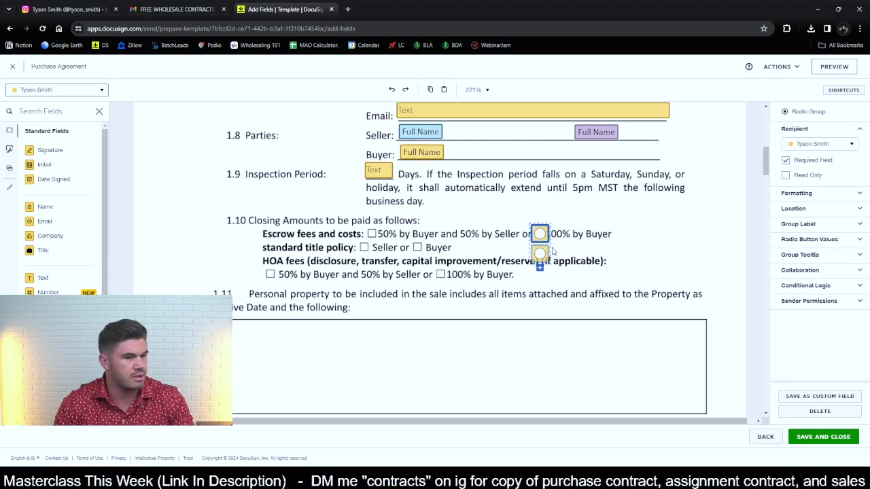
click(827, 244)
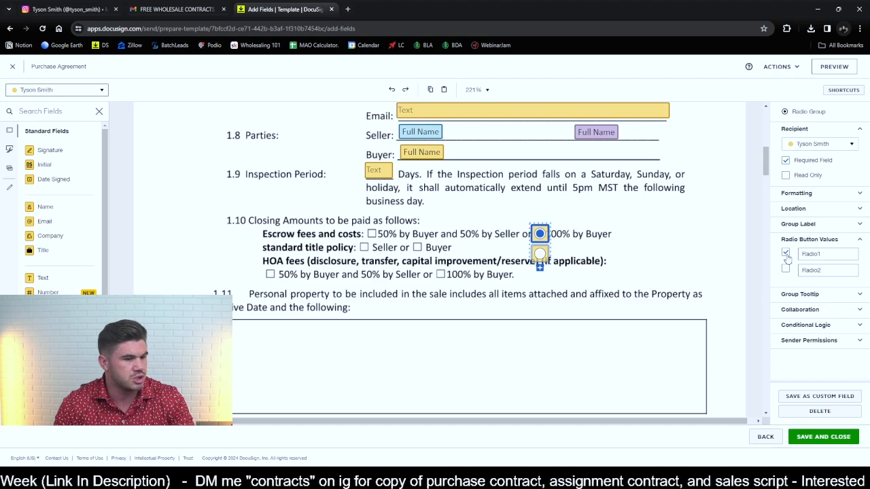
drag(539, 253, 540, 269)
key(Delete)
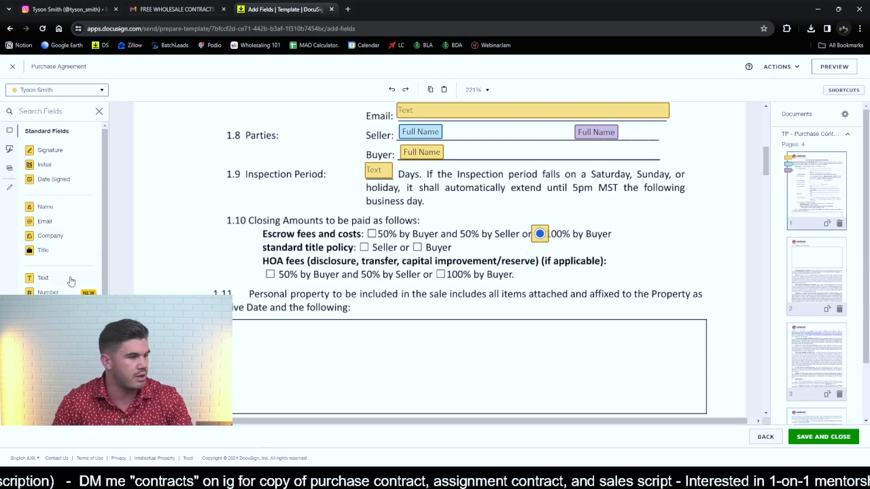
- Place single preselected buyer radio buttons on the standard title policy's Buyer option and the HOA fees' 100% by Buyer option
drag(44, 336, 411, 246)
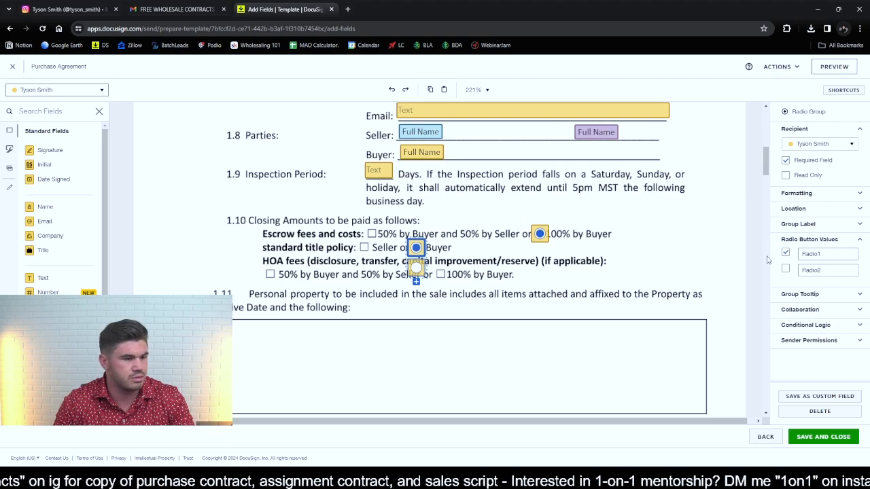
key(Delete)
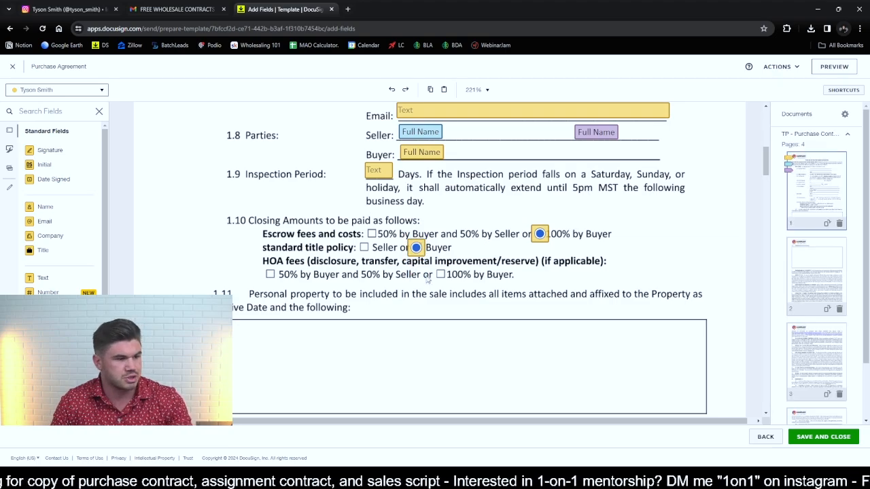
drag(403, 324, 441, 274)
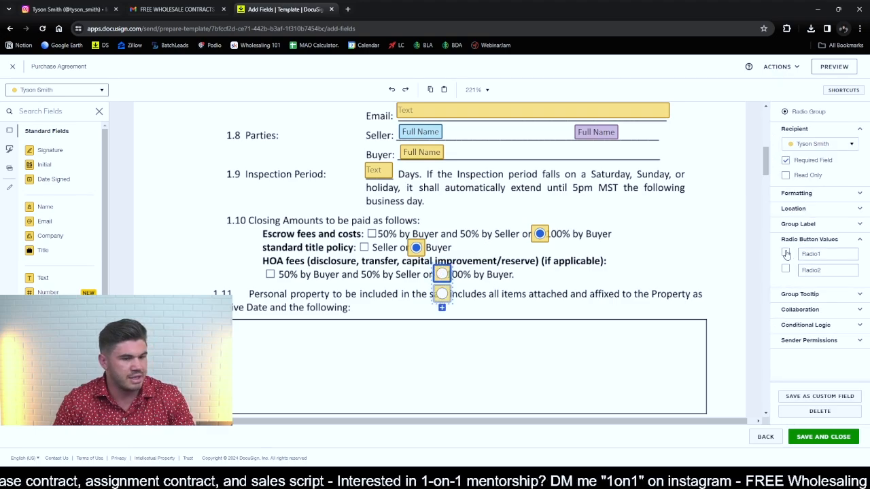
key(Delete)
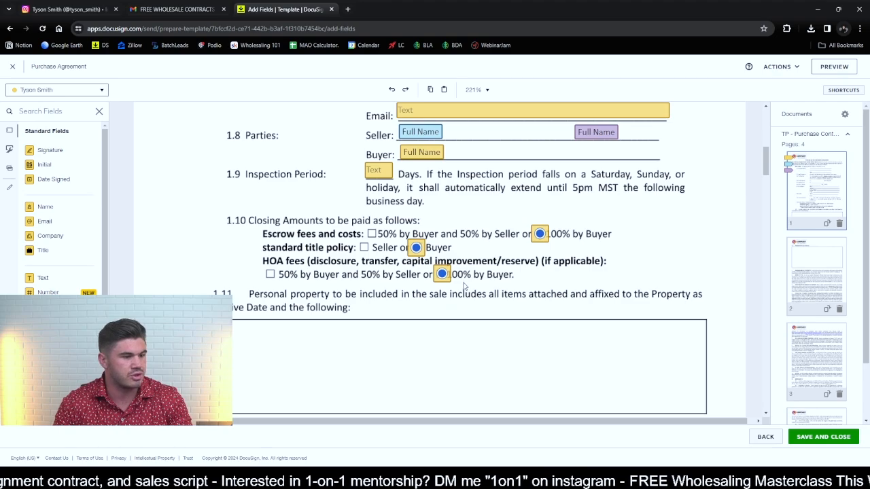
- Place a buyer text field filling the personal property box under section 1.11 and make it optional
scroll(618, 251, down, 3)
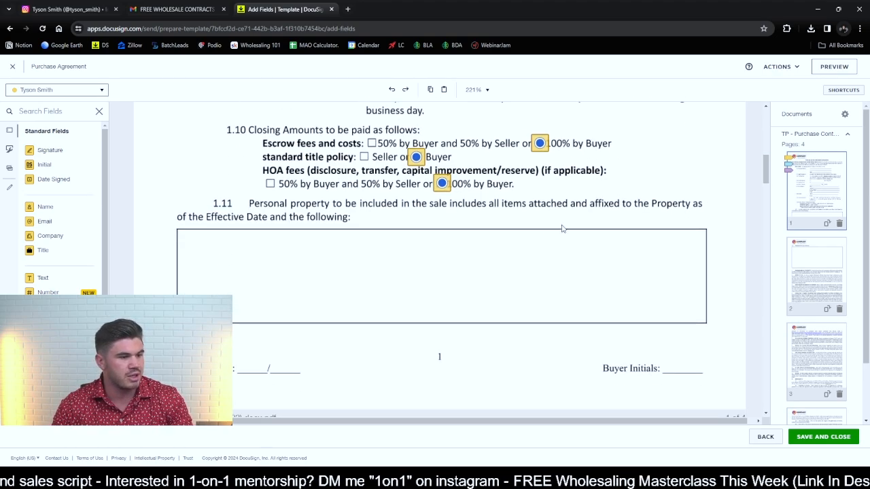
drag(58, 278, 179, 236)
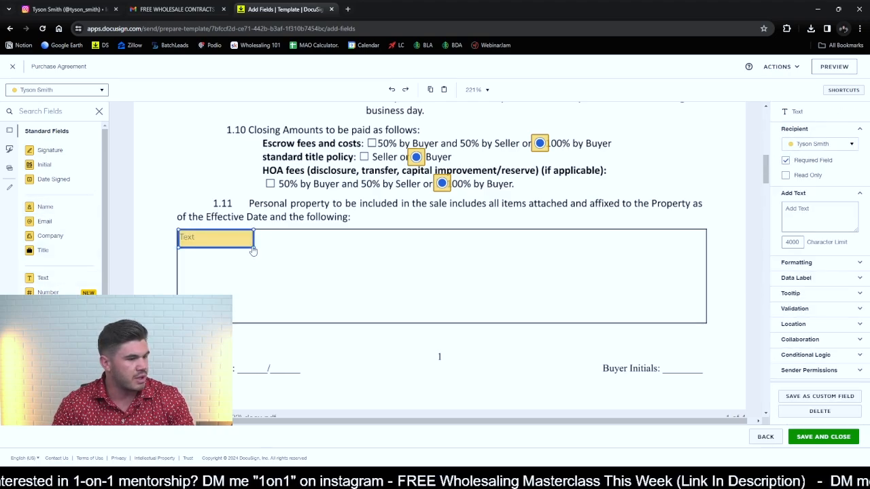
drag(255, 248, 707, 323)
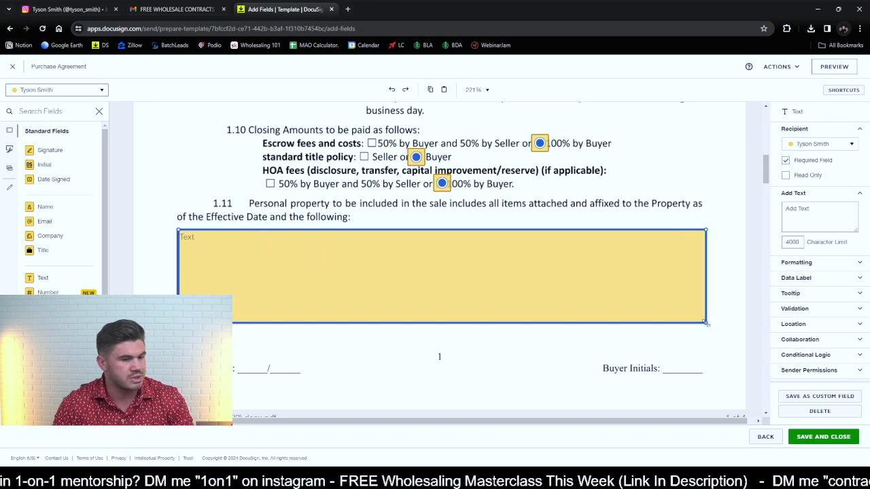
click(786, 160)
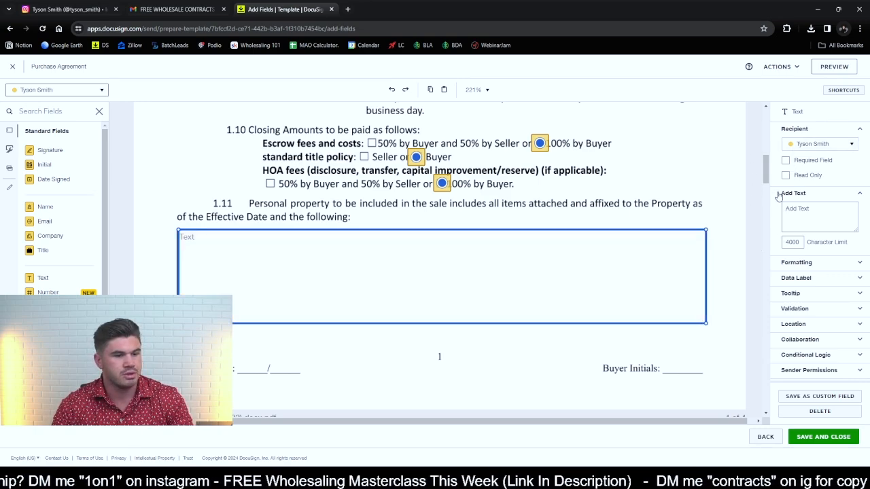
click(786, 161)
click(786, 163)
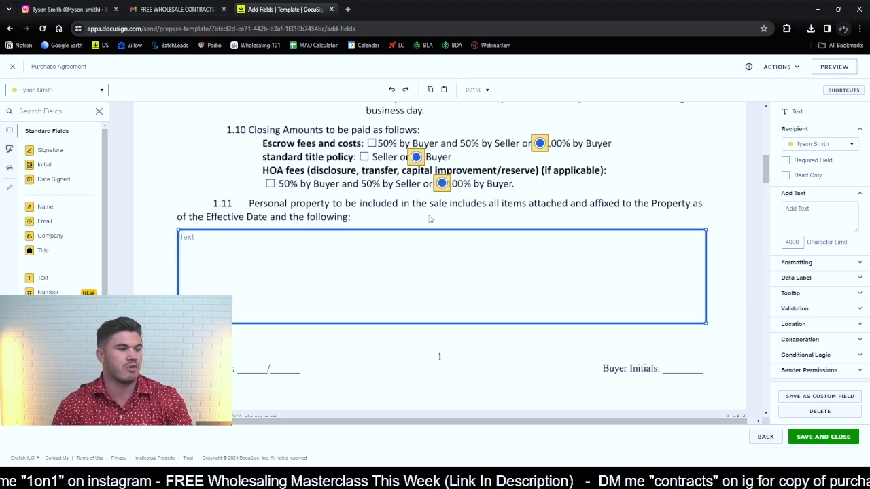
- Place the buyer's Initial field on the Buyer Initials line of page 1
scroll(565, 296, up, 5)
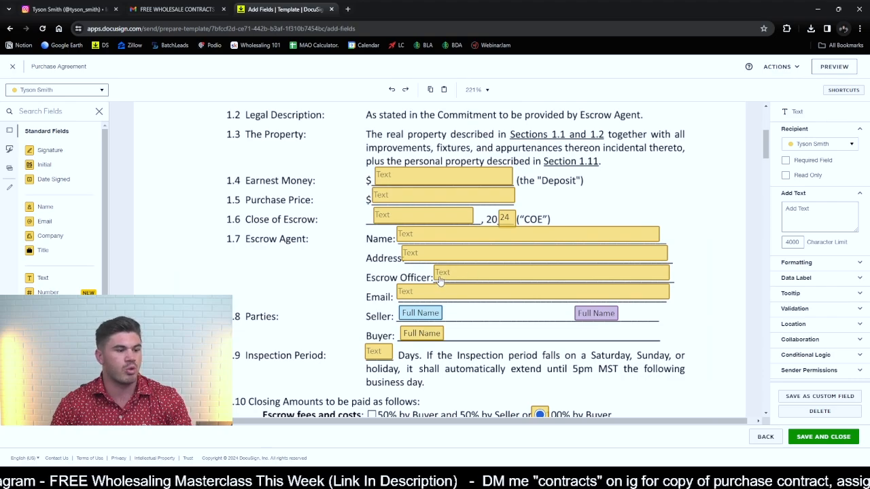
scroll(441, 275, down, 2)
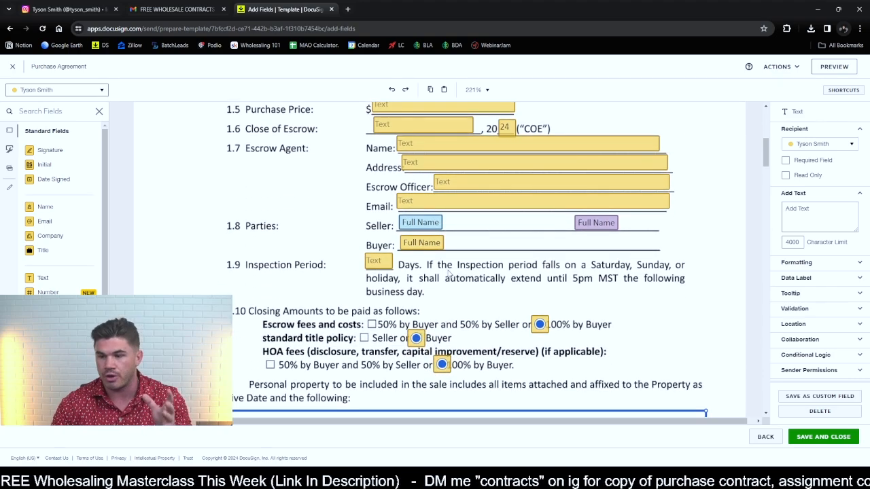
scroll(496, 278, down, 5)
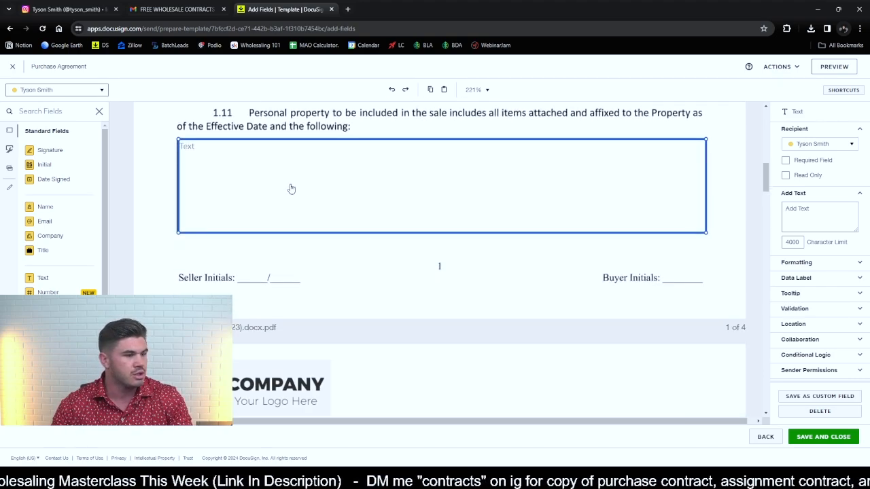
scroll(590, 320, up, 1)
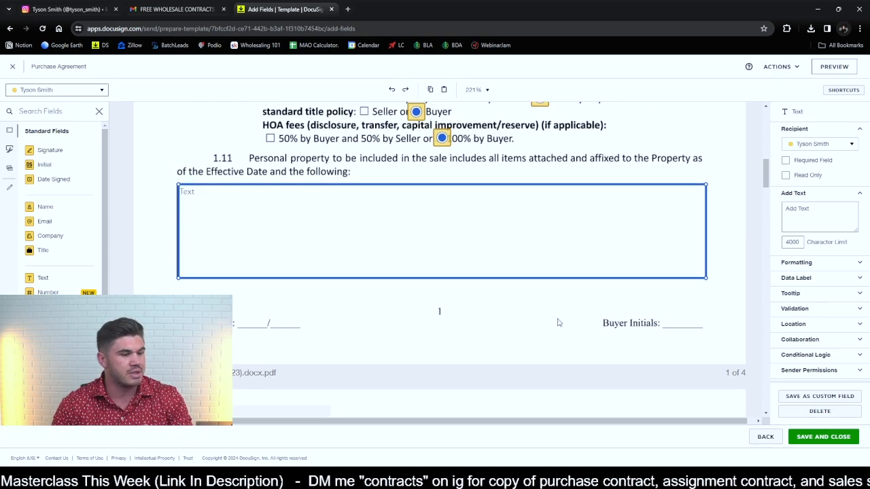
drag(43, 164, 666, 293)
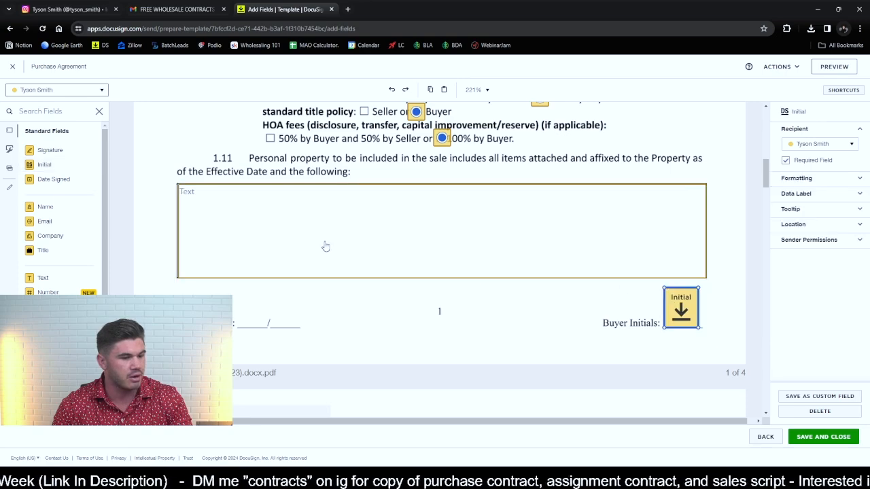
- Place Seller 1's and Seller 2's Initial fields side by side on the Seller Initials line of page 1
click(54, 90)
click(63, 119)
drag(60, 167, 236, 291)
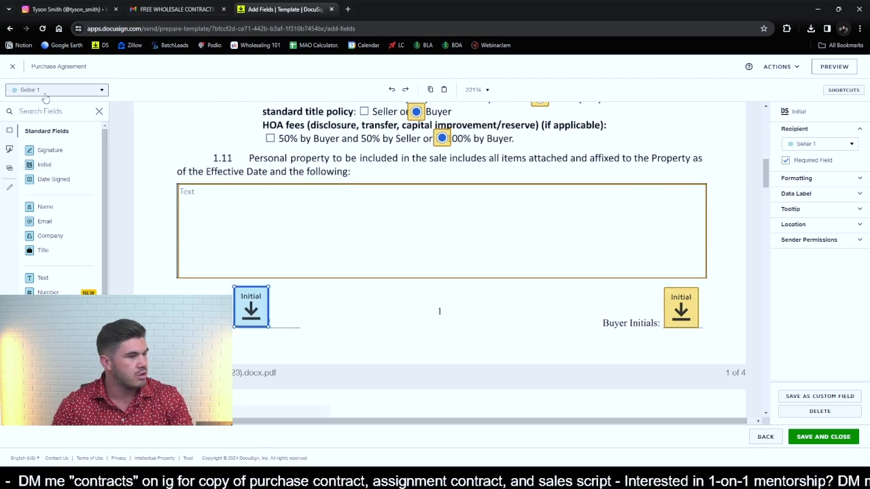
click(95, 90)
click(59, 138)
drag(44, 164, 270, 286)
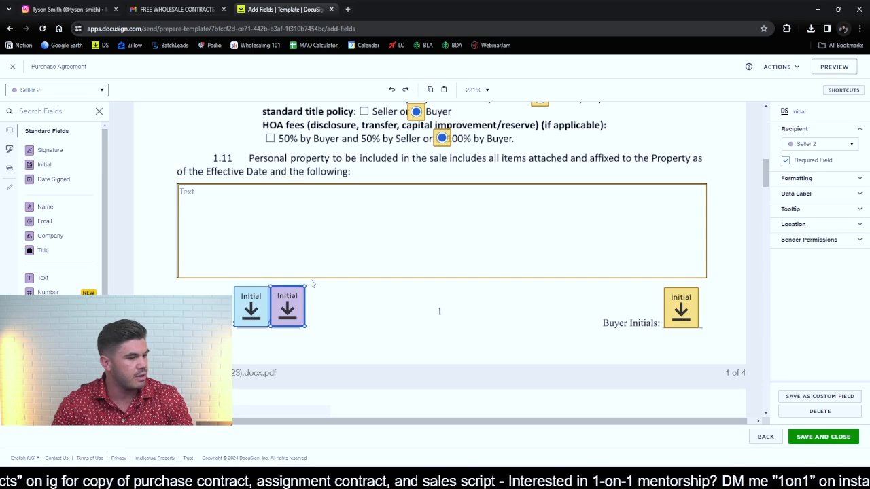
click(379, 300)
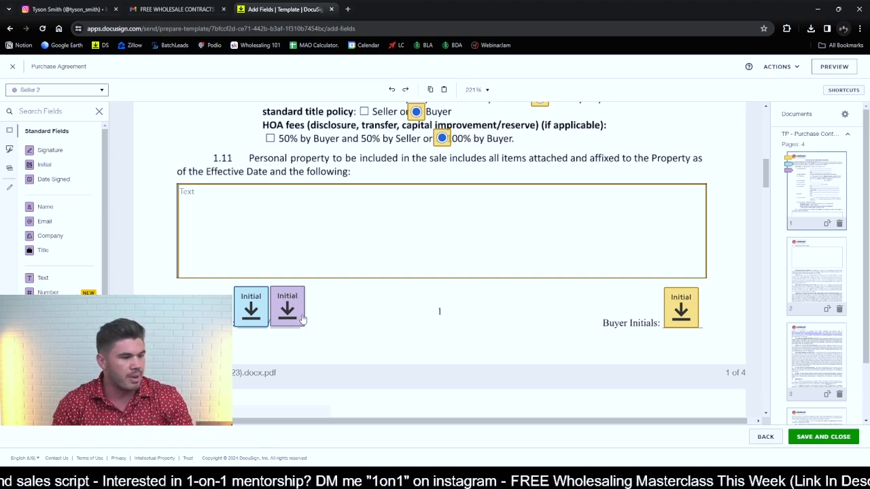
- Place a buyer text field filling the Additional Terms and Conditions box in section 1.12 and make it optional
scroll(534, 289, down, 5)
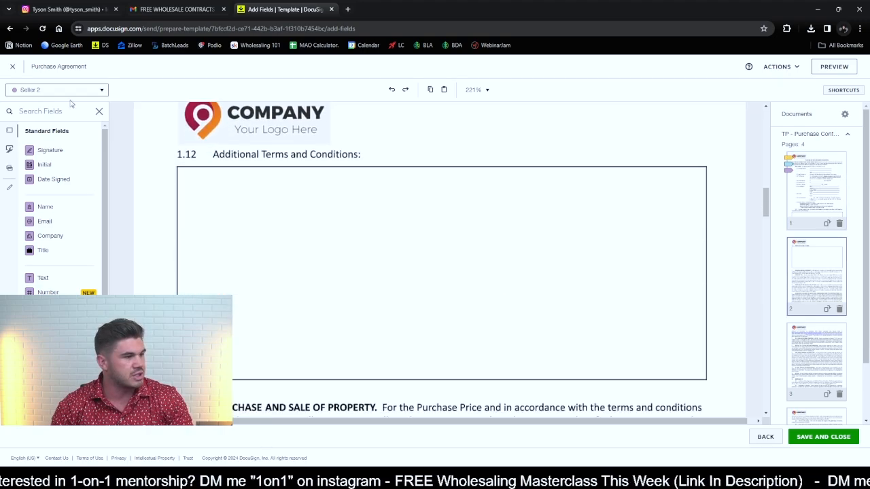
click(68, 89)
click(73, 109)
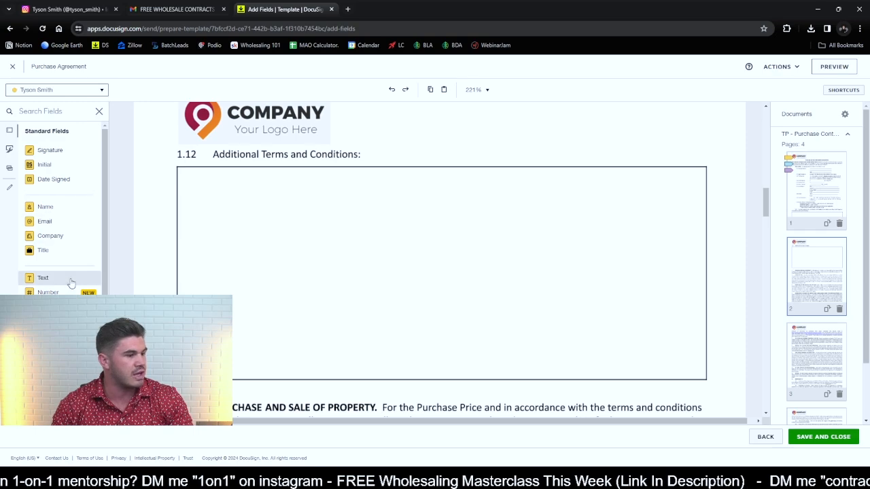
drag(71, 282, 181, 174)
drag(252, 190, 705, 379)
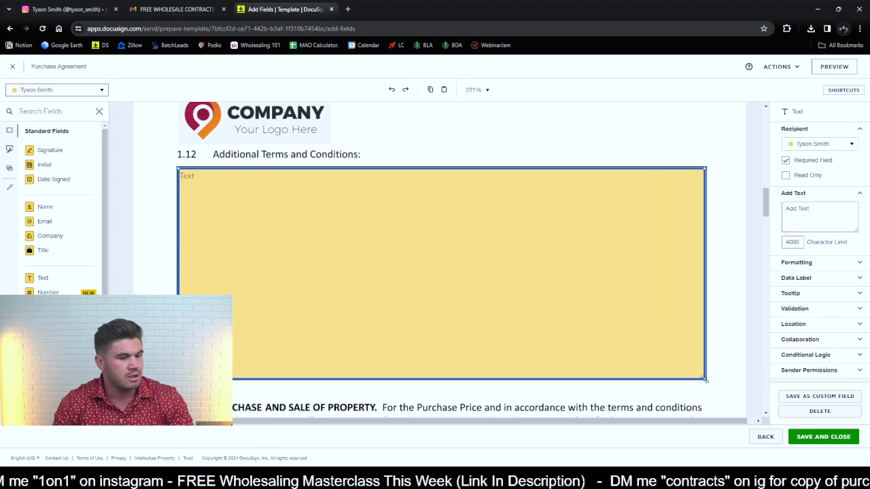
click(806, 163)
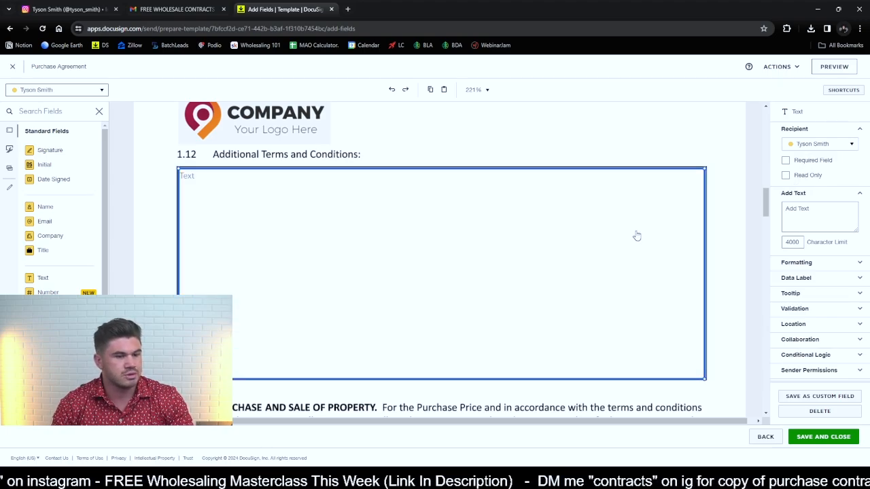
- Place the buyer's Initial fields on the Buyer Initials lines of pages 2, 3 and 4
scroll(679, 226, down, 2)
scroll(629, 225, down, 5)
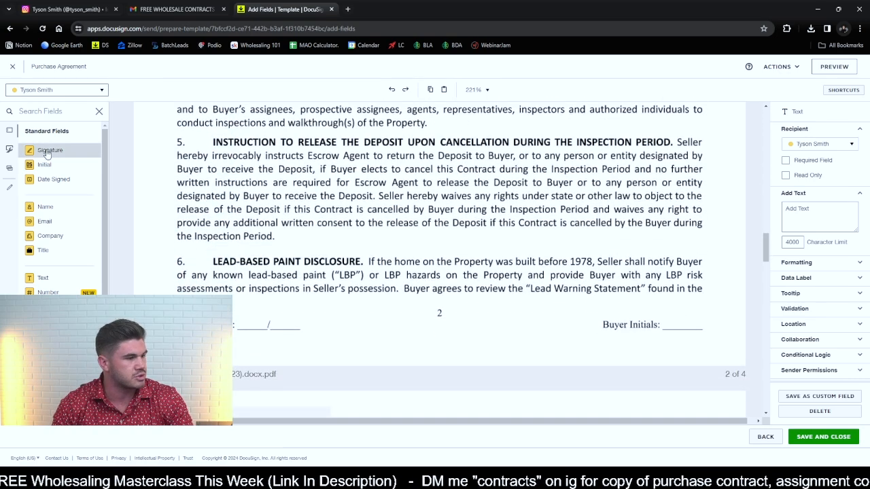
drag(44, 165, 667, 291)
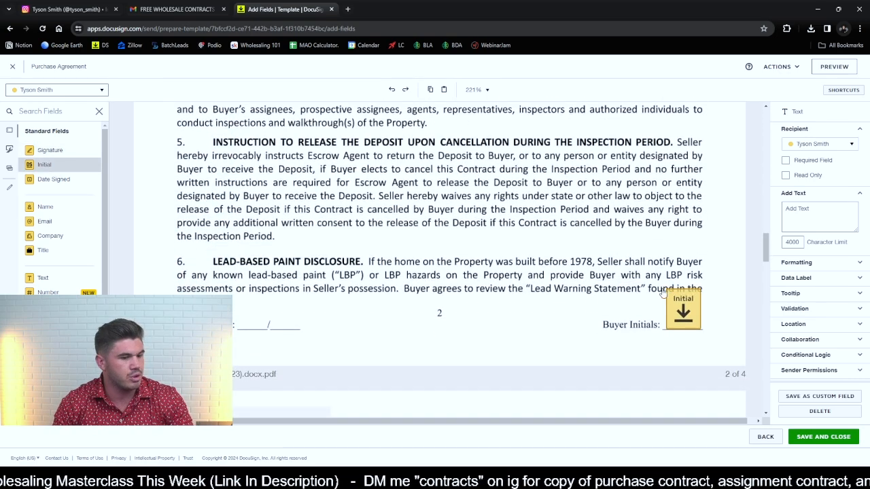
scroll(570, 280, down, 5)
scroll(571, 280, down, 6)
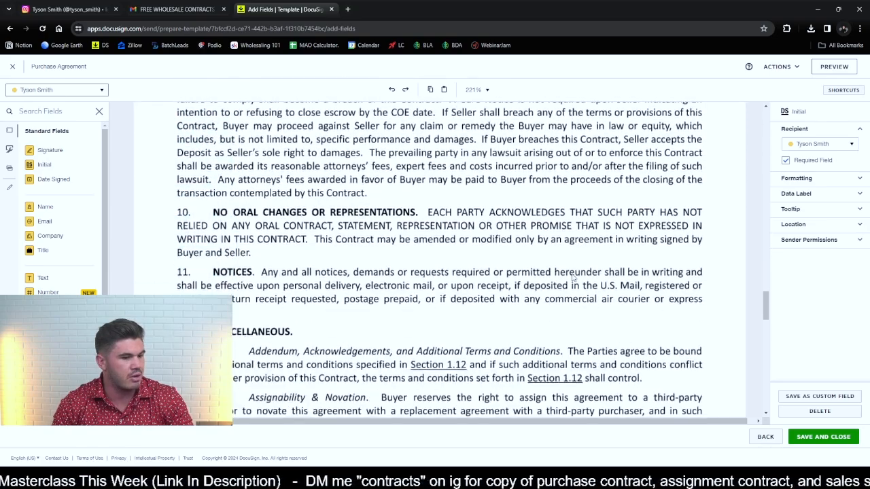
drag(61, 165, 682, 266)
scroll(560, 249, down, 10)
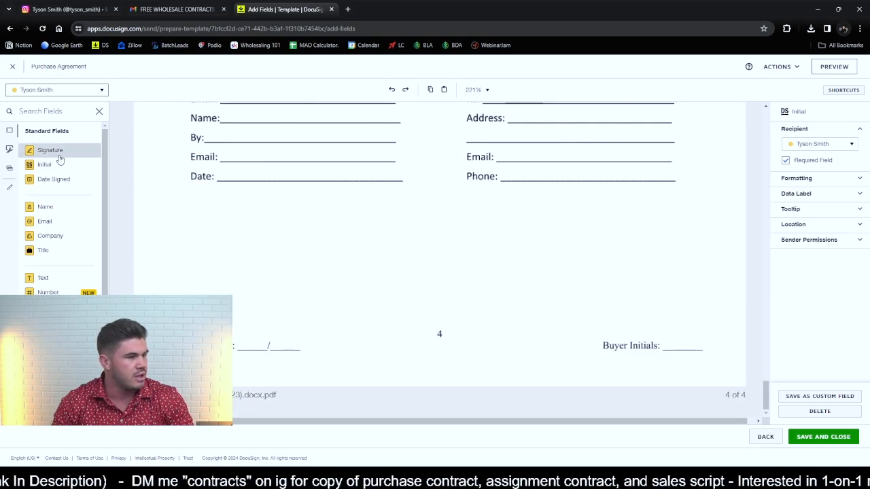
drag(55, 165, 668, 311)
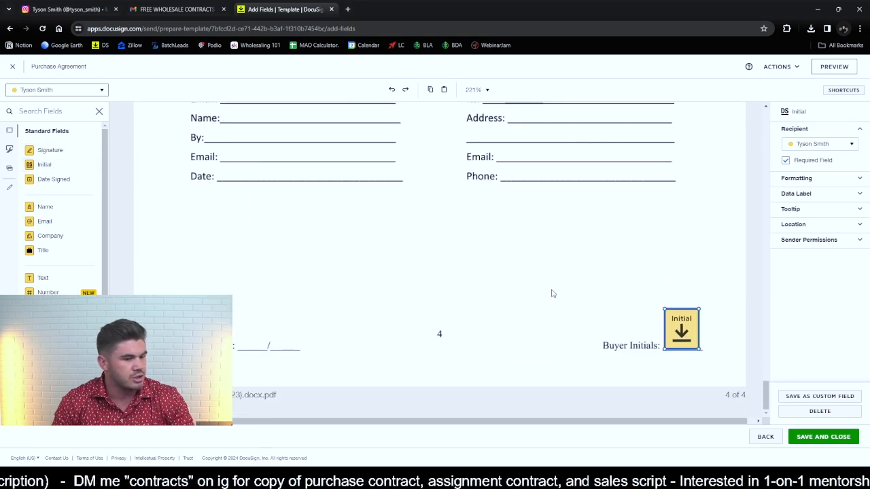
- Place Seller 1's Initial fields on the first blank of the Seller Initials lines on pages 2, 3 and 4
scroll(551, 293, up, 10)
scroll(501, 284, up, 20)
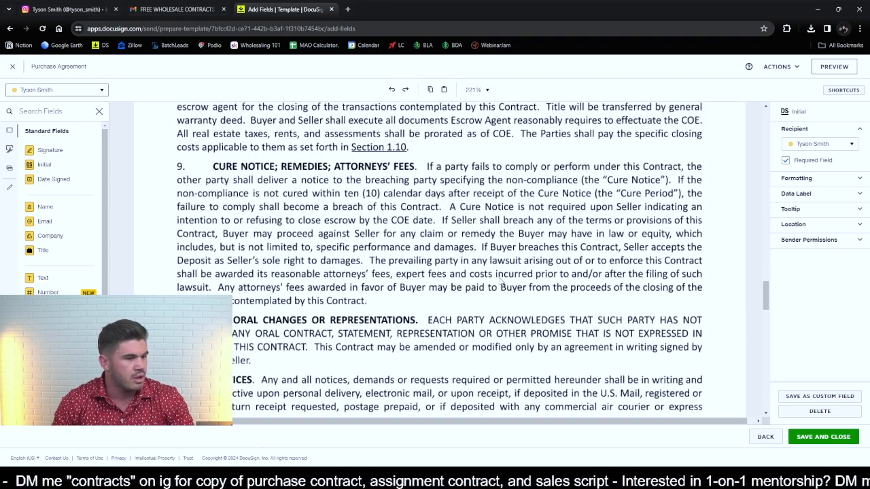
scroll(498, 278, up, 5)
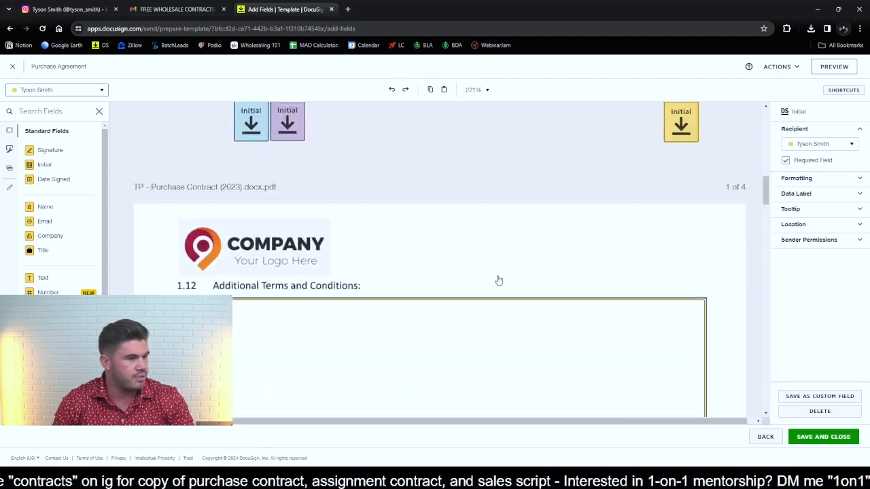
scroll(499, 280, down, 10)
click(55, 90)
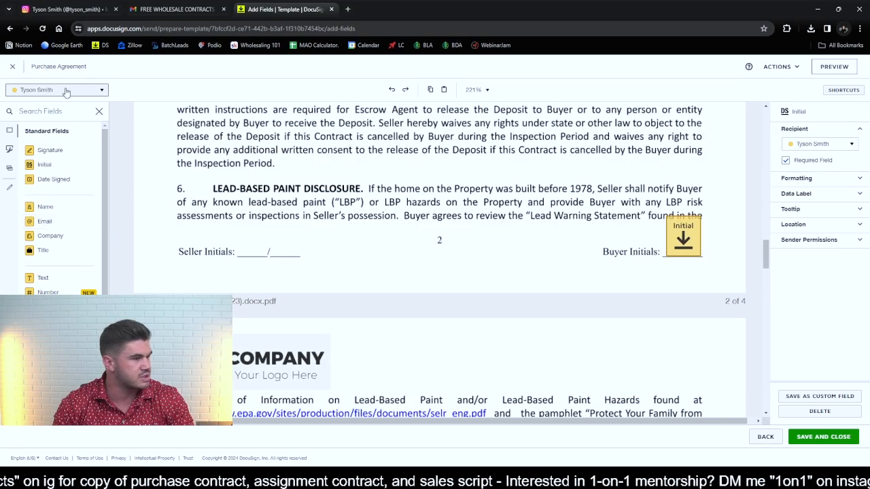
click(60, 119)
drag(62, 170, 235, 220)
scroll(339, 238, down, 10)
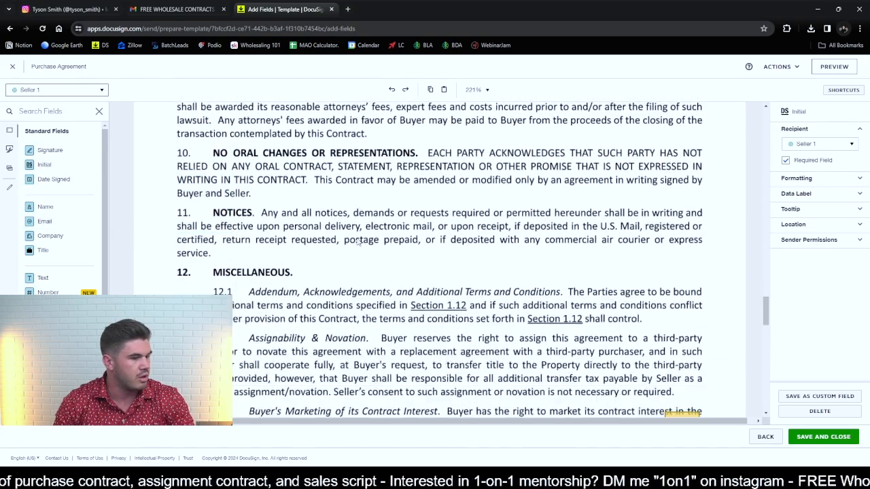
drag(60, 161, 246, 233)
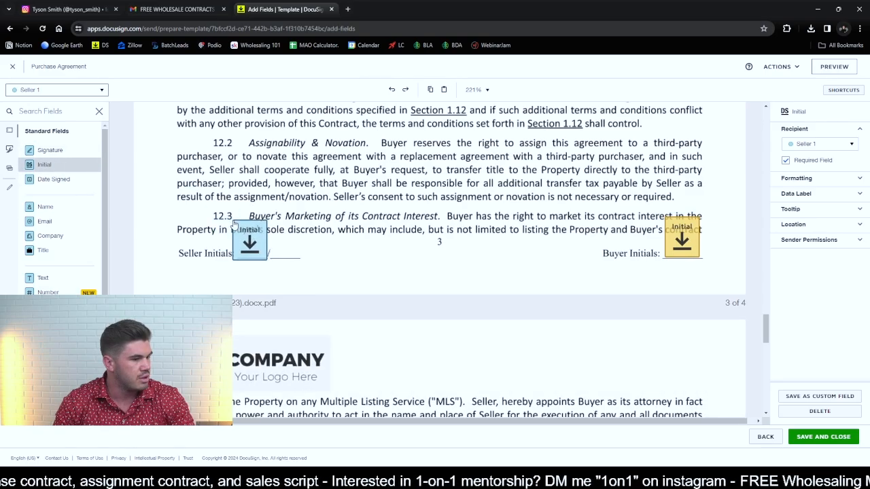
scroll(313, 226, down, 5)
scroll(314, 226, down, 5)
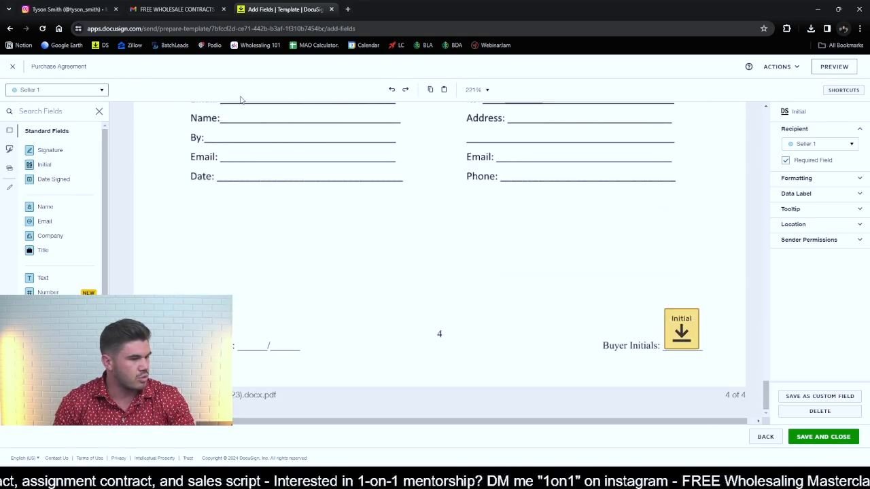
drag(58, 165, 251, 330)
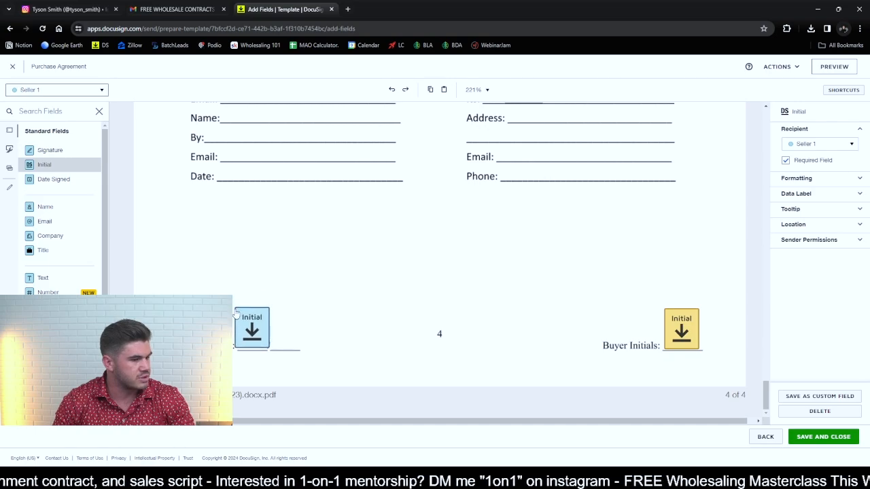
- Place Seller 2's Initial fields beside Seller 1's on the Seller Initials lines of pages 4, 3 and 2
click(65, 90)
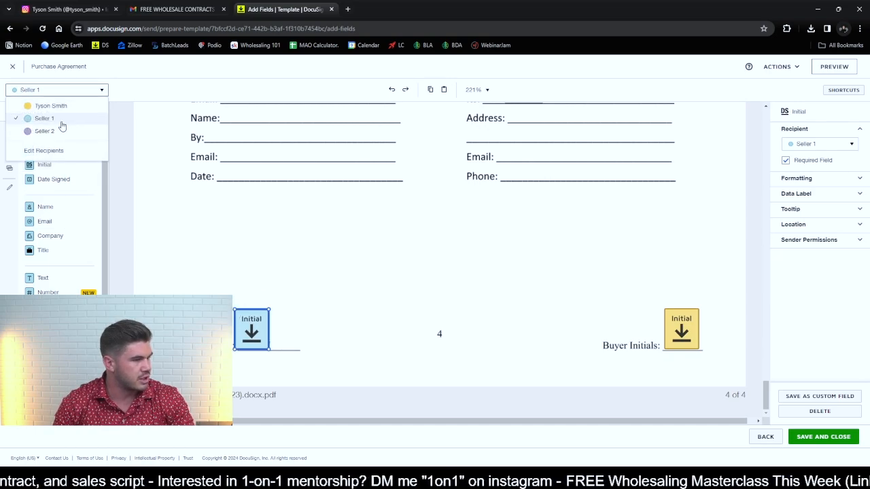
click(37, 129)
drag(61, 170, 289, 329)
scroll(354, 292, up, 15)
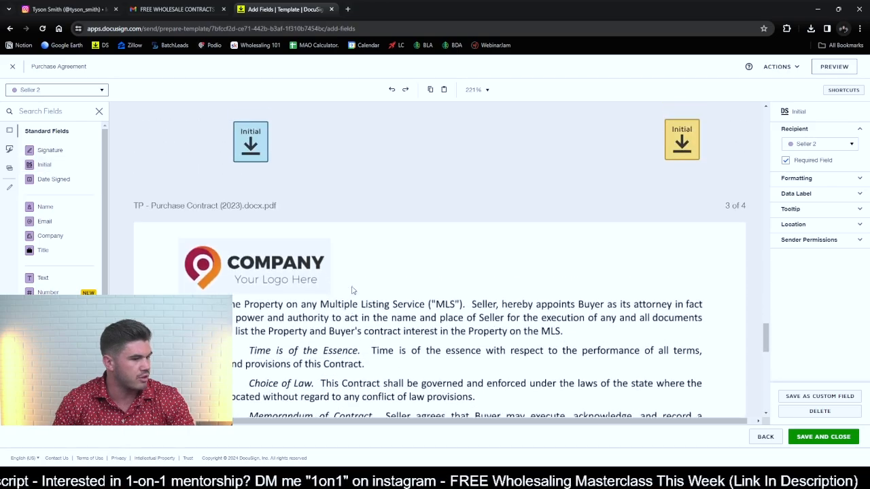
drag(68, 168, 271, 314)
scroll(270, 314, up, 15)
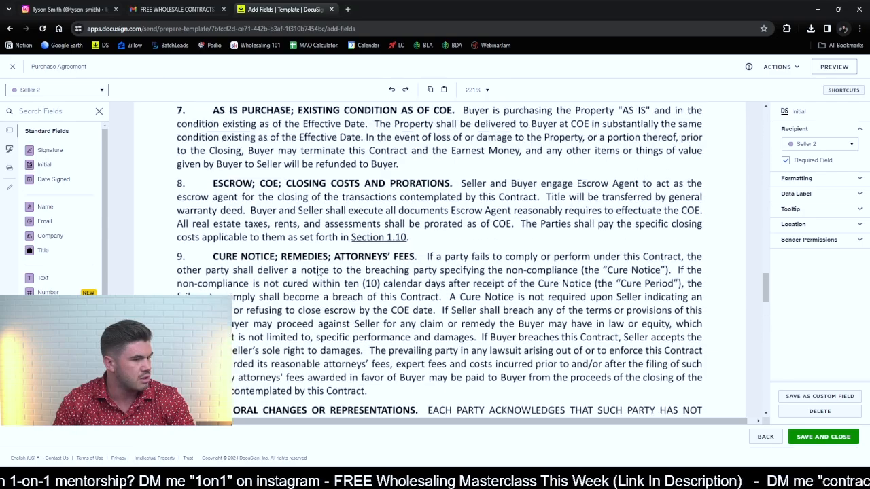
drag(44, 164, 274, 262)
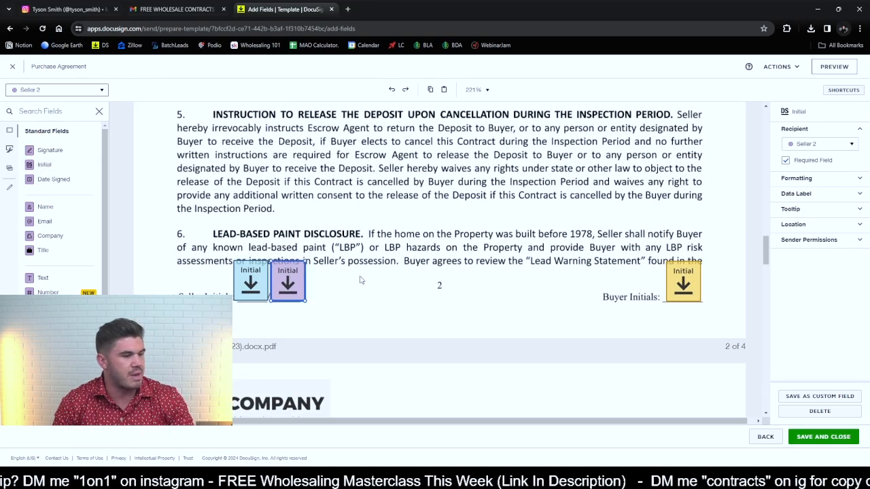
click(361, 280)
click(301, 281)
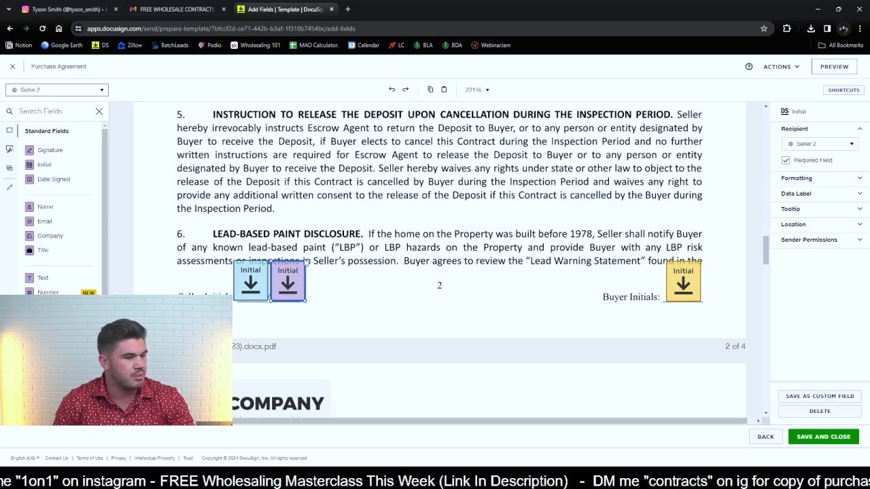
mouse_move(306, 262)
mouse_down()
mouse_move(296, 284)
mouse_move(304, 272)
mouse_up()
click(401, 293)
- Review the contract pages to check the placed initial fields and the Additional Terms and Conditions box
scroll(402, 292, up, 3)
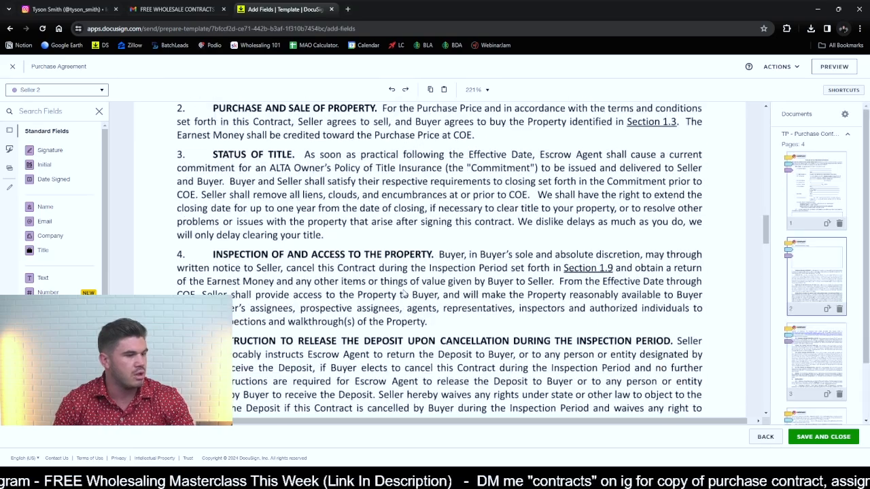
scroll(407, 287, down, 5)
scroll(419, 283, up, 2)
scroll(441, 258, down, 2)
scroll(440, 258, down, 2)
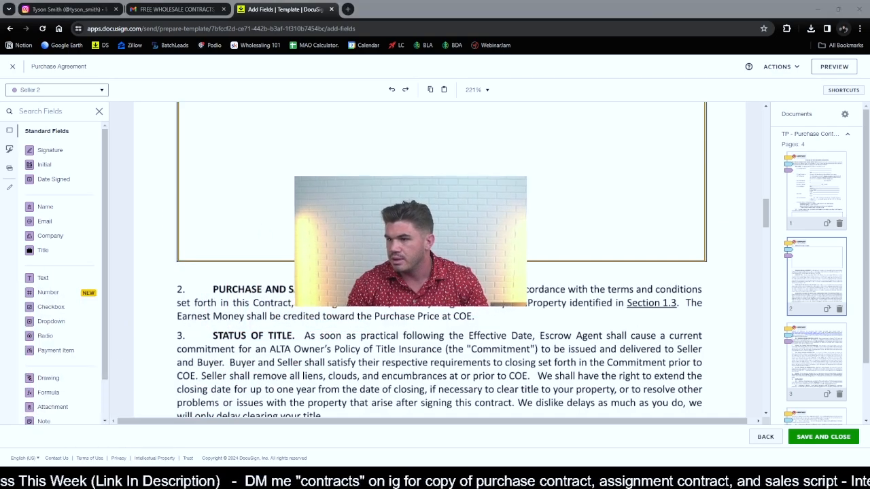
scroll(558, 282, down, 5)
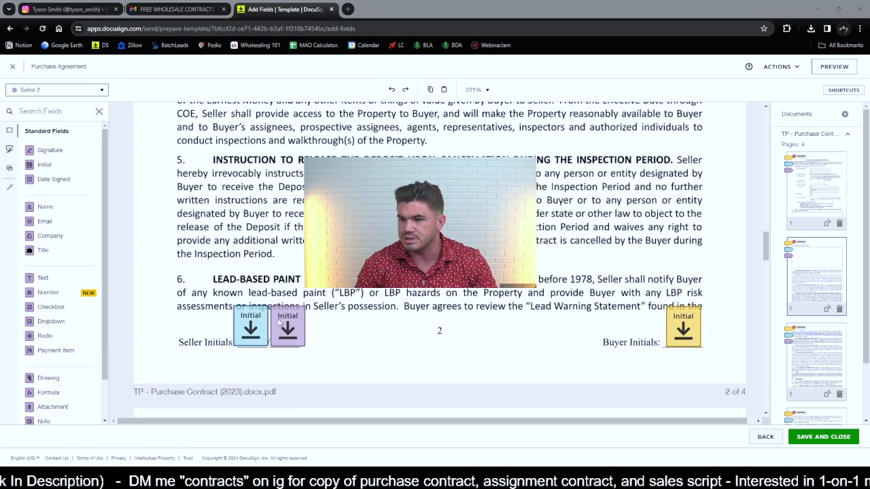
scroll(280, 322, up, 10)
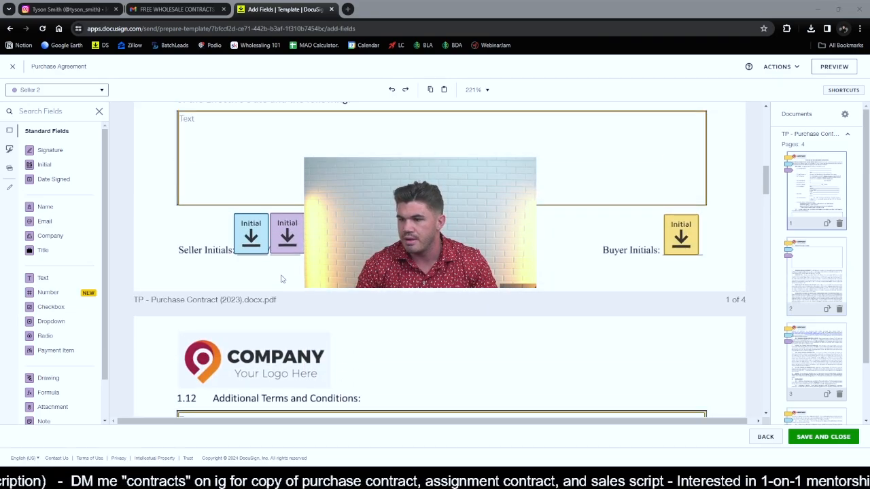
scroll(285, 275, up, 2)
scroll(288, 274, down, 8)
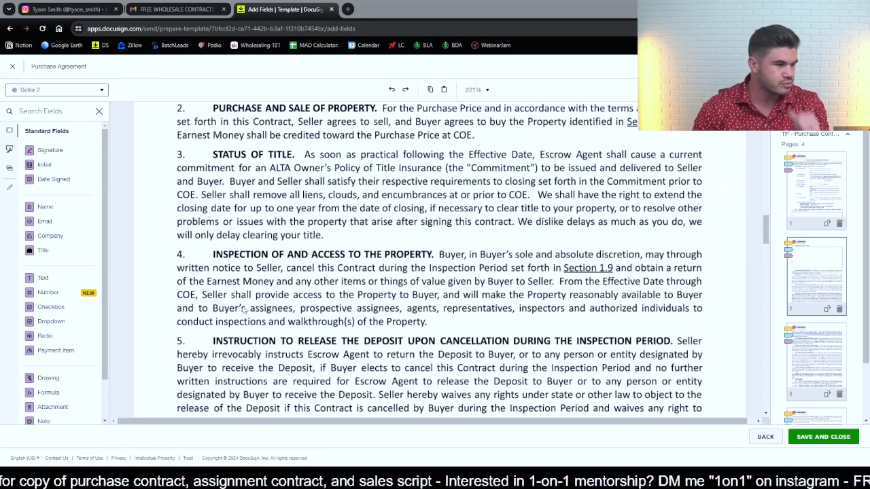
scroll(441, 272, down, 20)
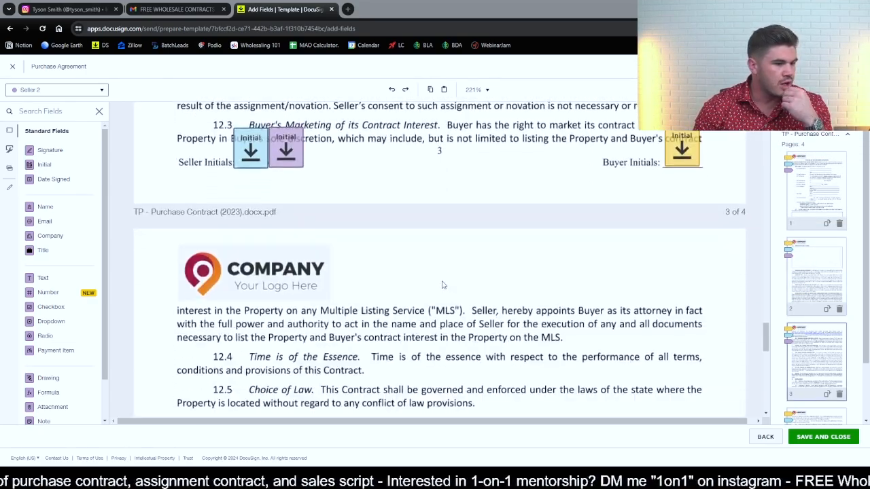
scroll(442, 285, down, 12)
scroll(443, 284, up, 12)
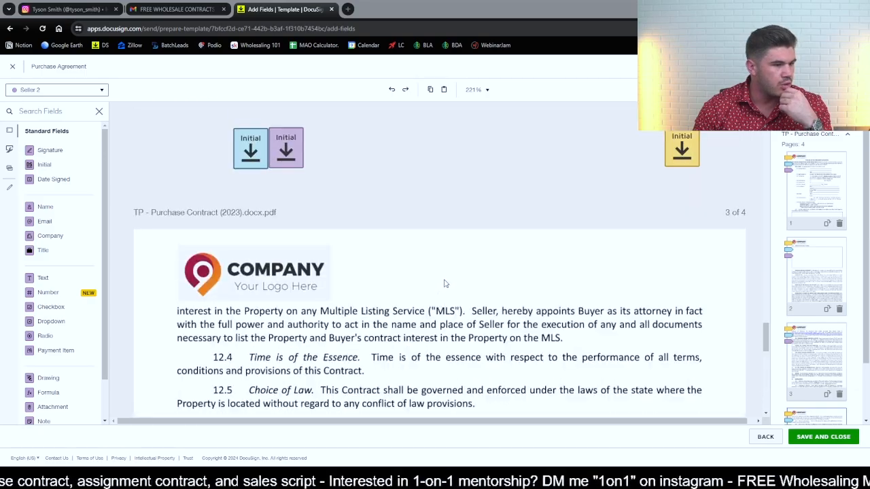
scroll(445, 283, up, 15)
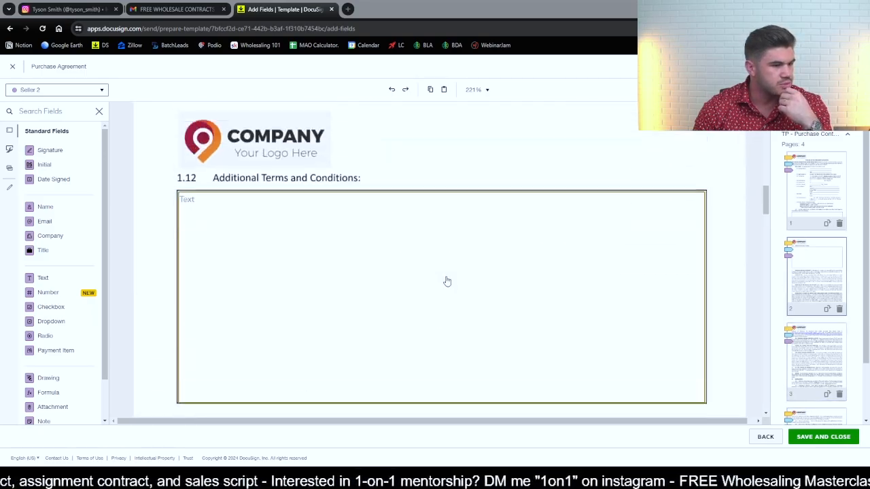
scroll(447, 280, down, 15)
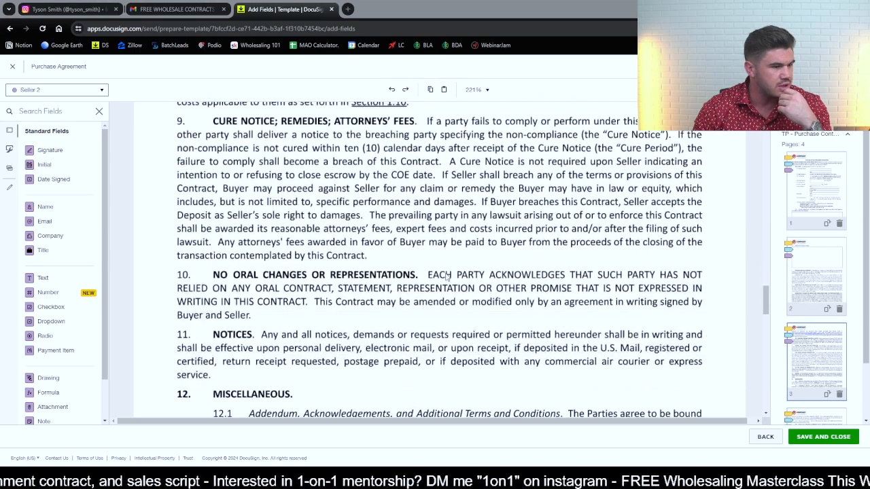
- Place a buyer text field on the "members of" blank in section 12.8 and prefill it with "We Buy Homes Cash LLC"
scroll(447, 276, down, 15)
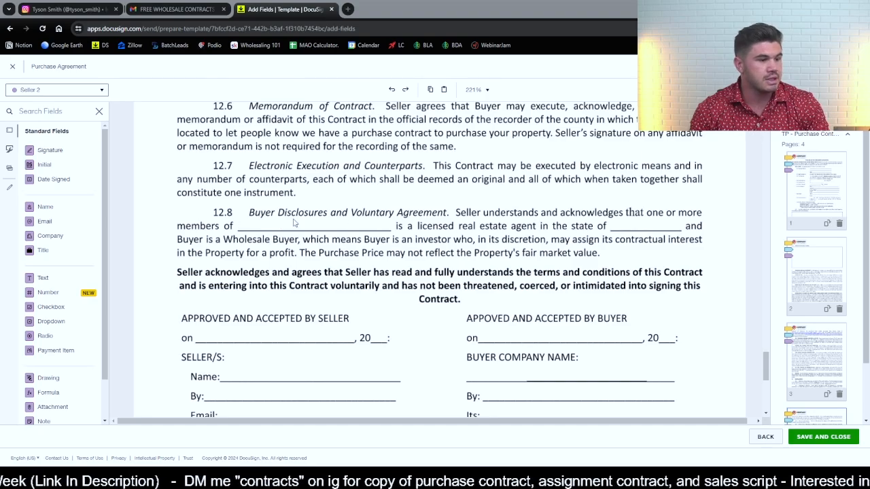
click(63, 89)
click(48, 104)
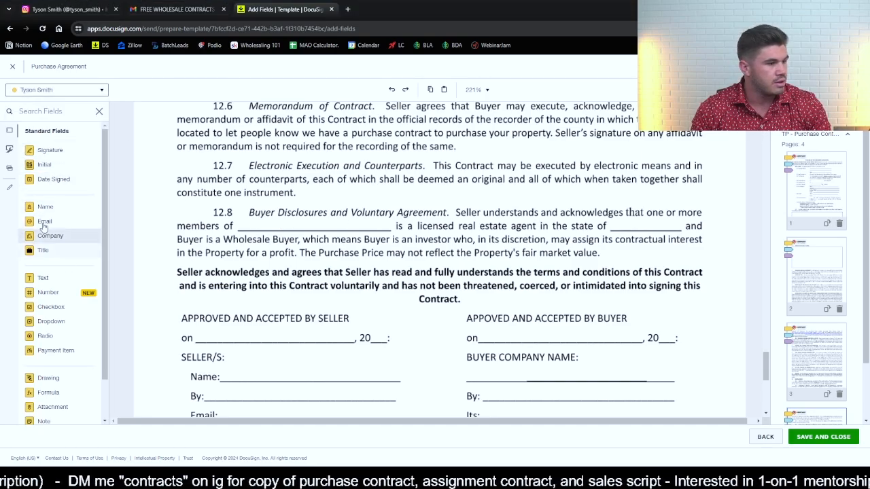
drag(68, 281, 393, 226)
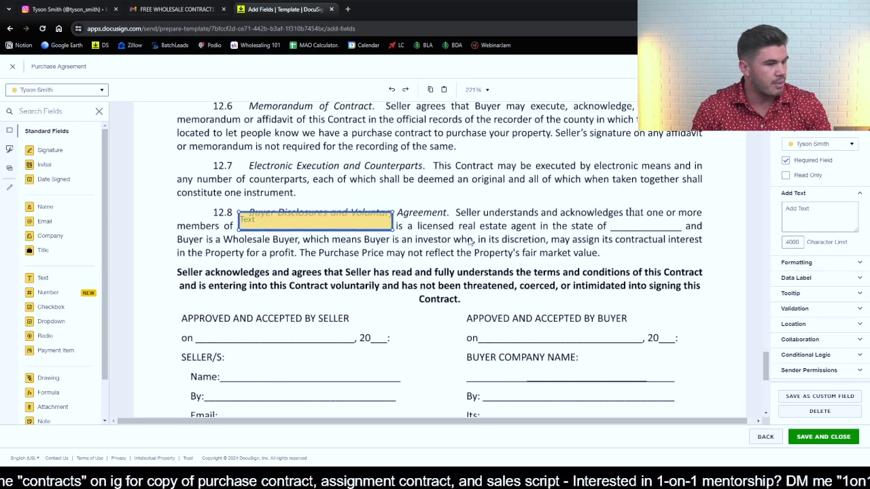
click(830, 212)
text(We Buy Homes Cash LLC)
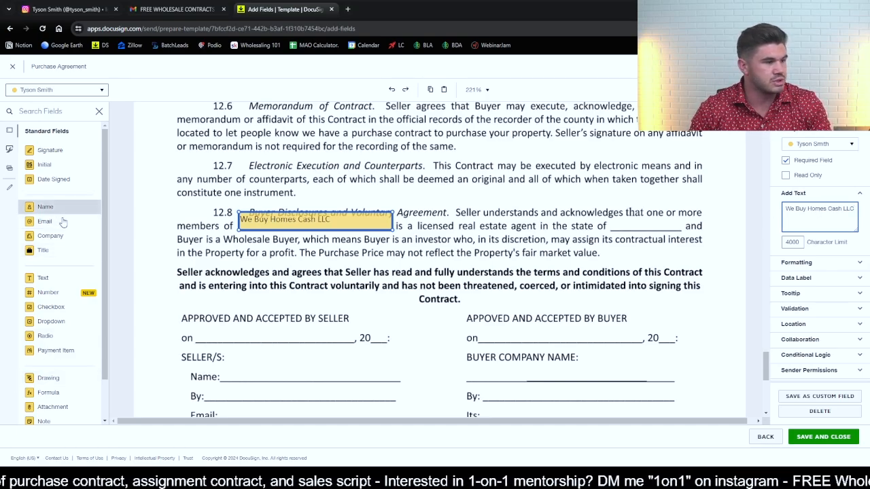
- Place a buyer text field on the state blank in section 12.8 and prefill it with "Arizona"
drag(43, 278, 622, 223)
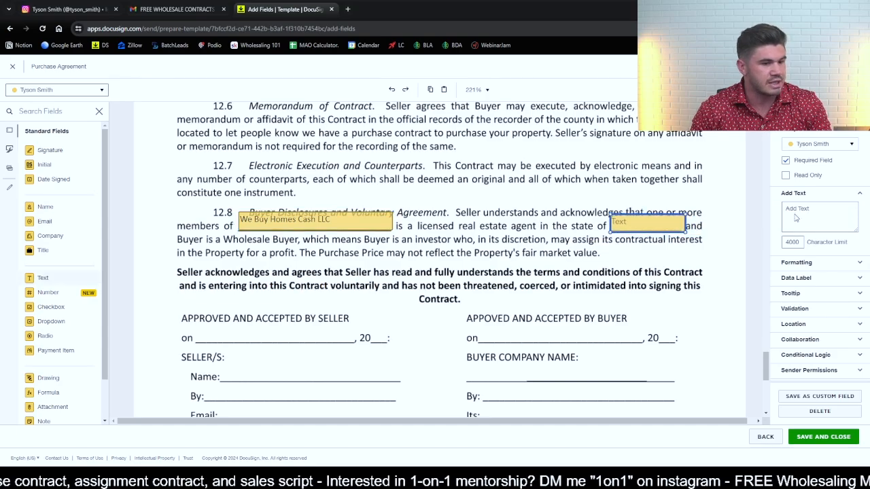
click(823, 211)
text(Arizona)
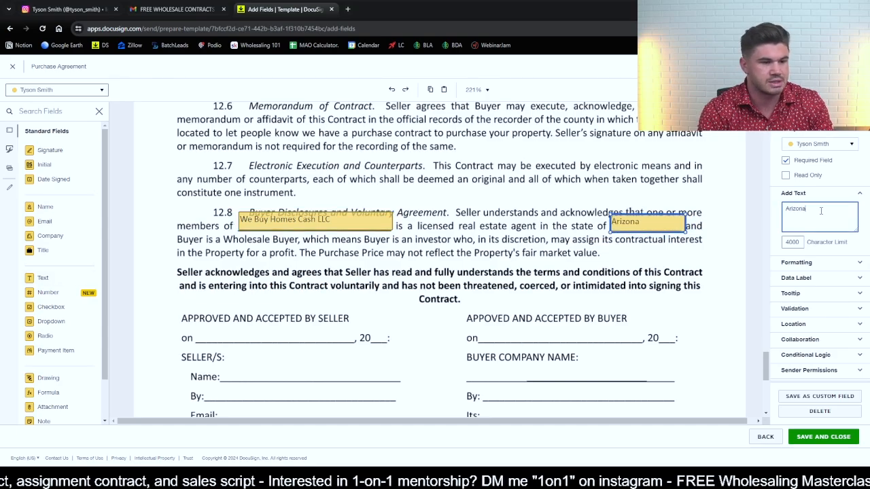
click(661, 314)
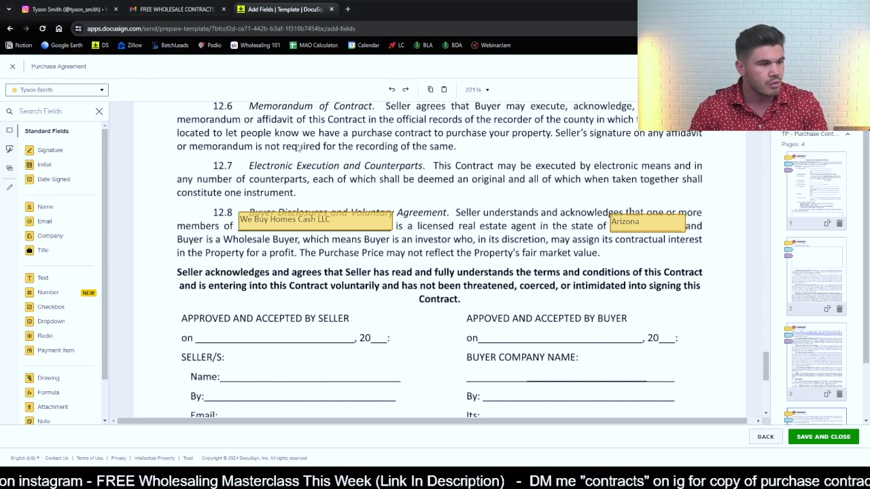
- Place the buyer's Date Signed field on the buyer acceptance date line and a Signature field between the company name and By lines
scroll(498, 196, down, 3)
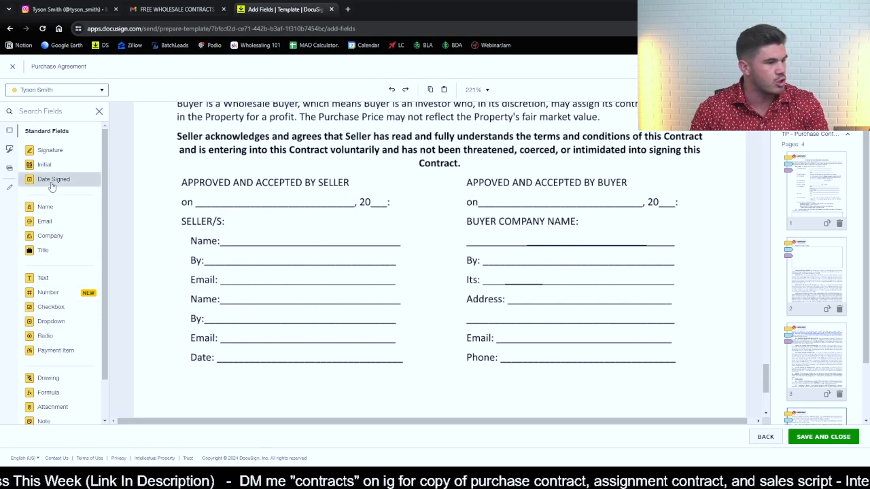
drag(54, 182, 553, 200)
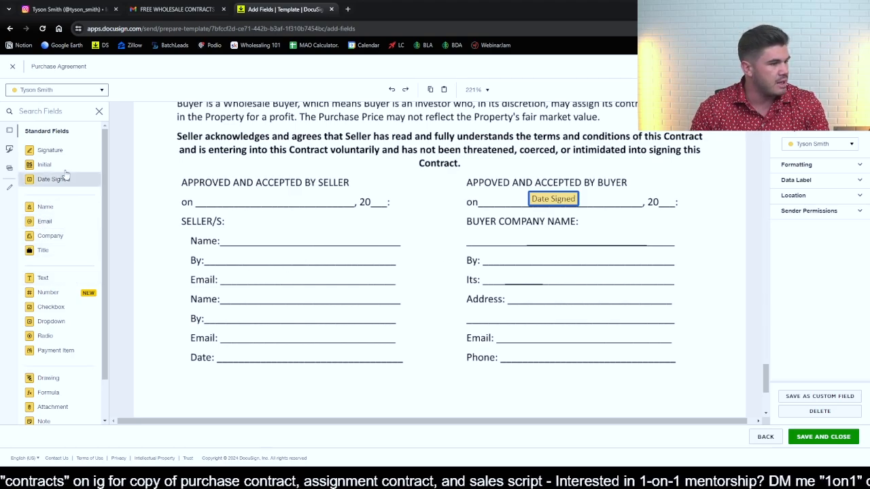
mouse_move(50, 150)
mouse_down()
mouse_move(530, 265)
mouse_move(553, 246)
mouse_up()
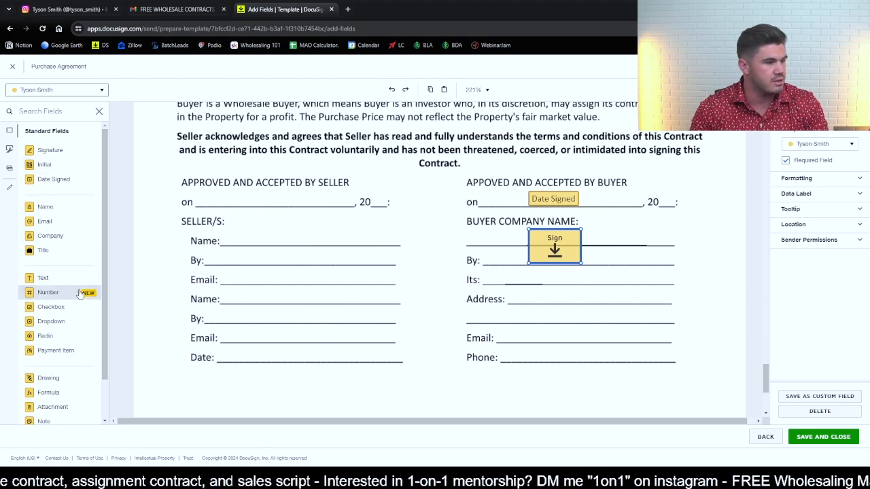
- Place a buyer text field on the Its line of the buyer block and prefill it with "Member"
drag(61, 279, 485, 274)
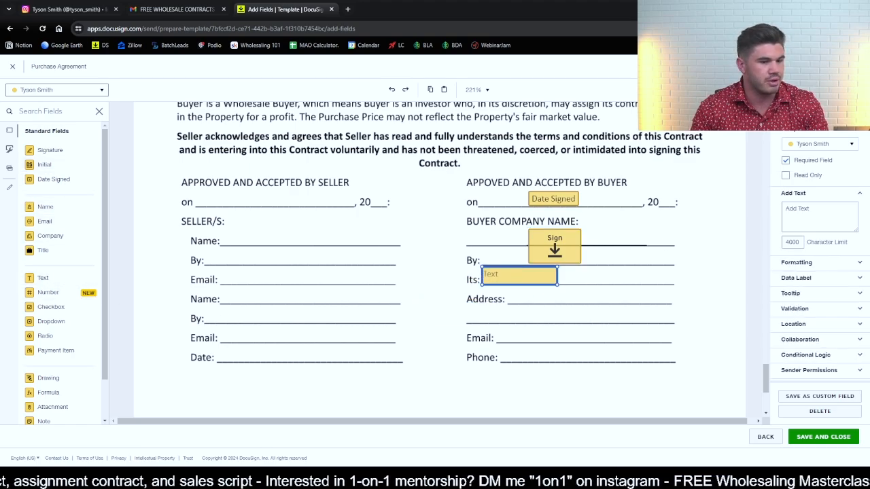
click(801, 209)
text(Member)
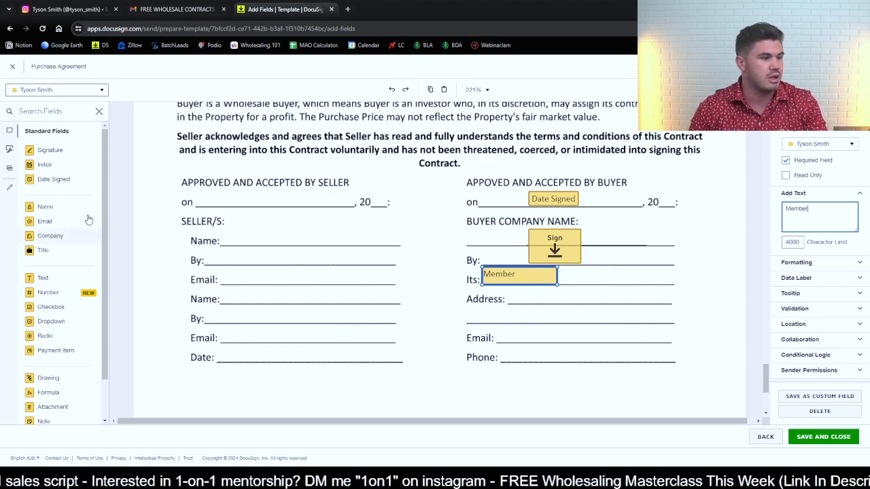
- Place buyer text fields spanning both Address lines in the buyer block
drag(60, 278, 675, 305)
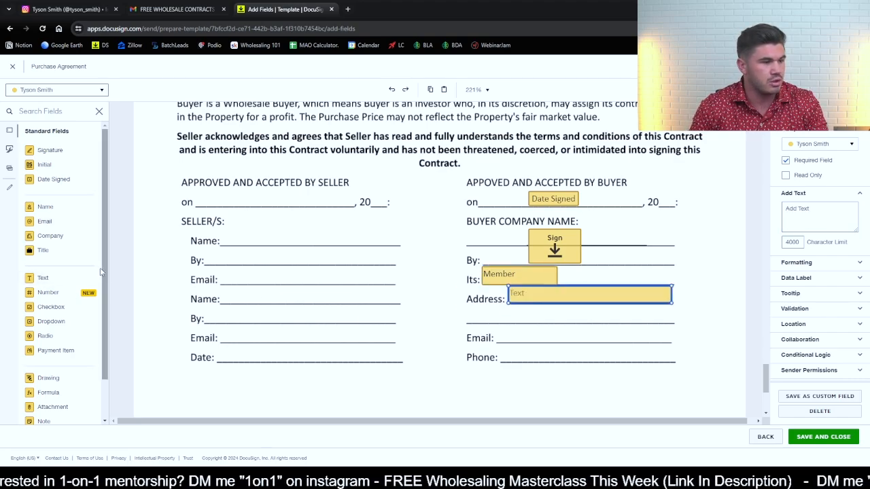
drag(60, 279, 473, 312)
drag(544, 324, 671, 323)
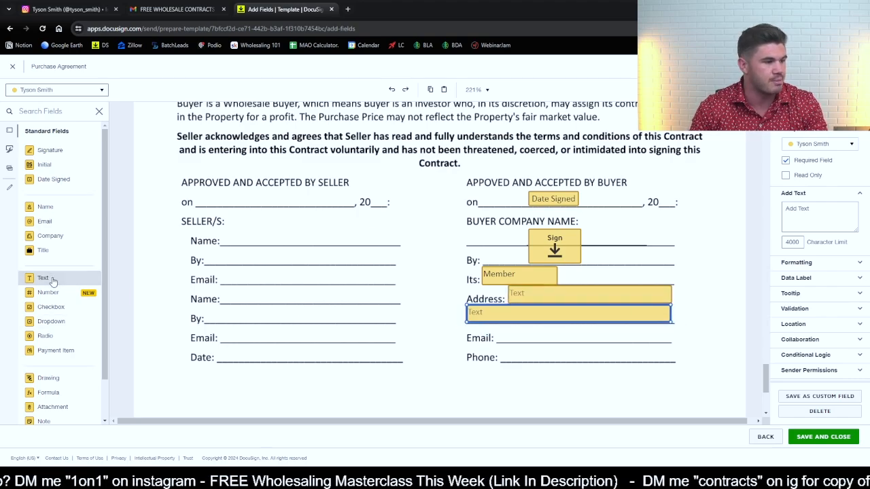
- Place buyer text fields on the Email and Phone lines of the buyer block and widen them to span the lines
drag(55, 281, 507, 333)
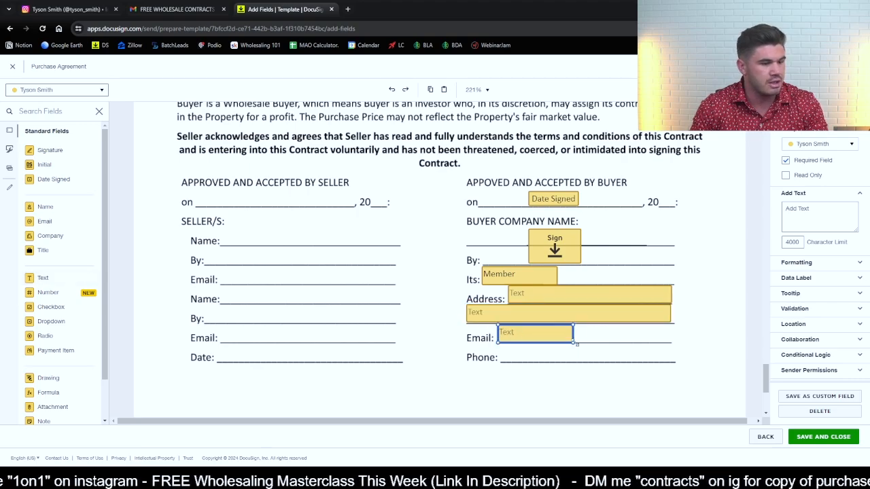
drag(575, 342, 670, 340)
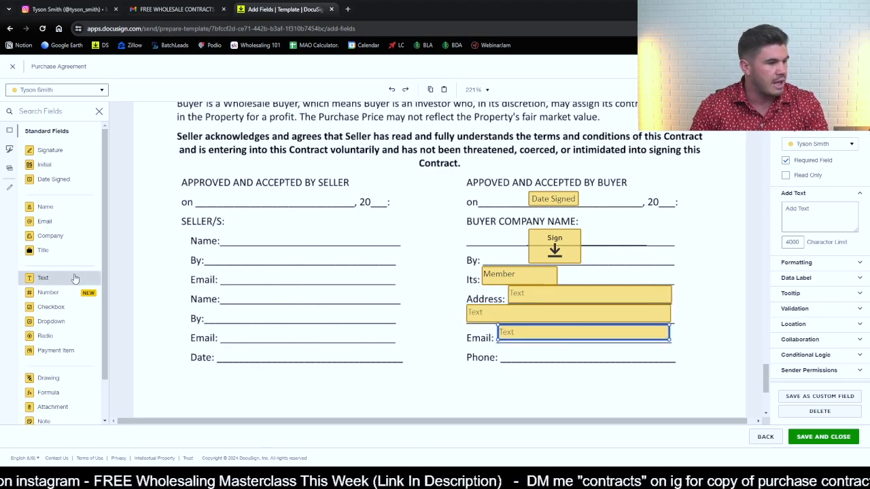
drag(75, 279, 504, 354)
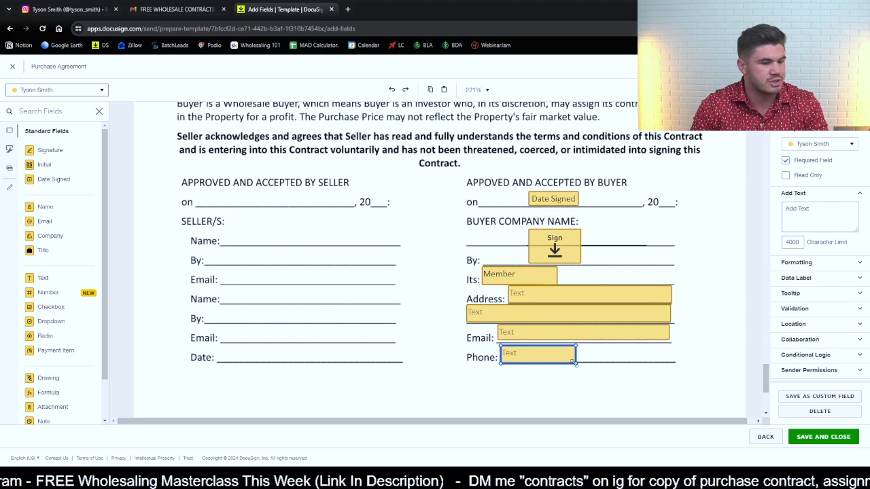
drag(575, 363, 673, 362)
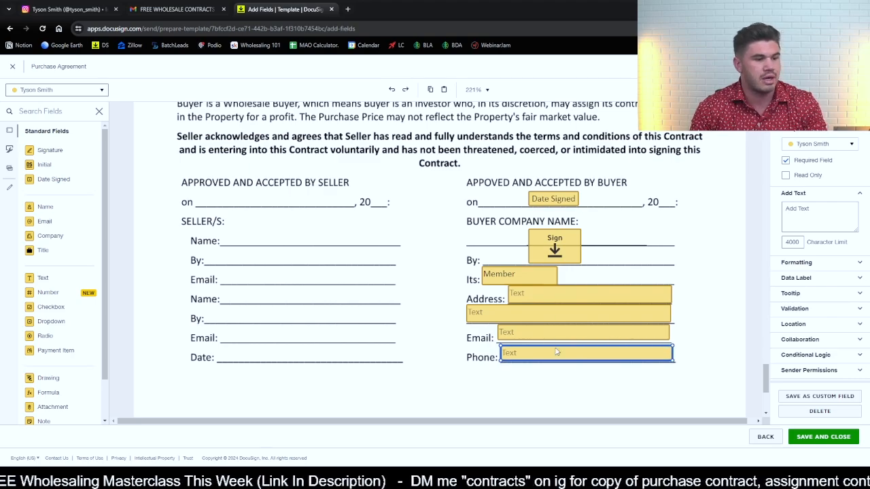
- Prefill the buyer's two address fields with the street address on the first line and the city and state on the second
click(540, 297)
click(808, 221)
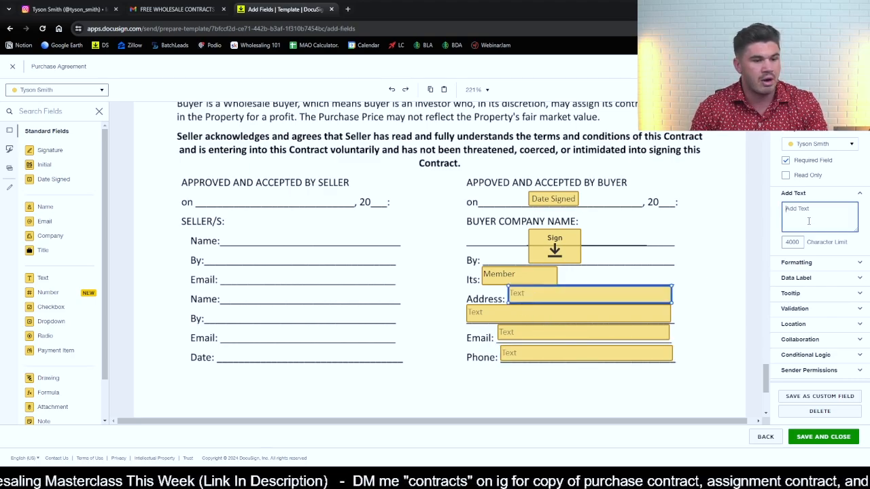
text(1212)
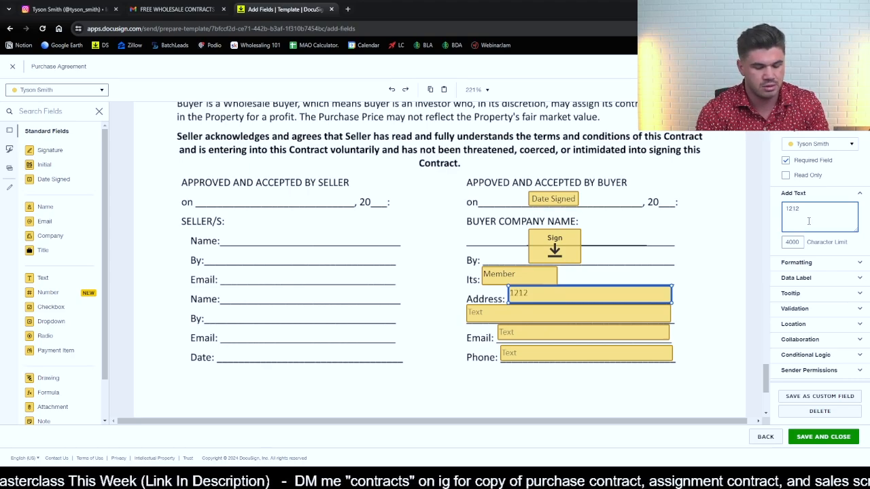
text( 1212 Boogie Ave)
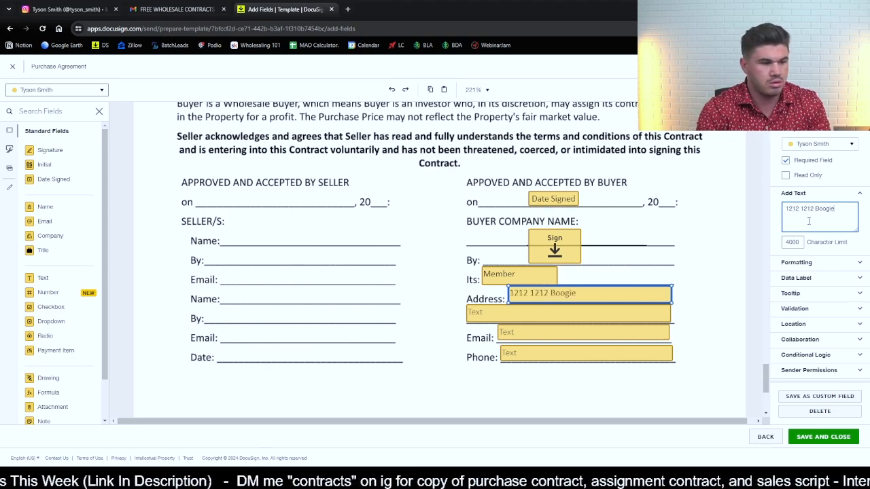
click(653, 318)
click(805, 228)
text(P)
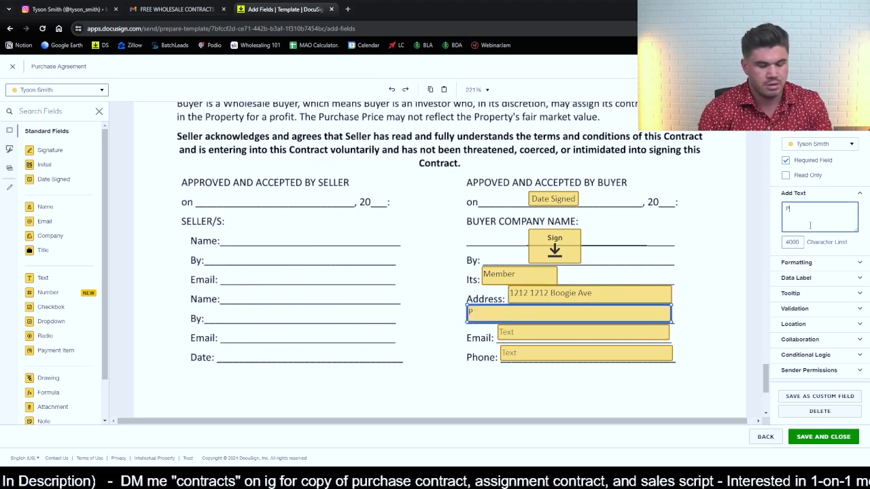
text(hoenix, AZ)
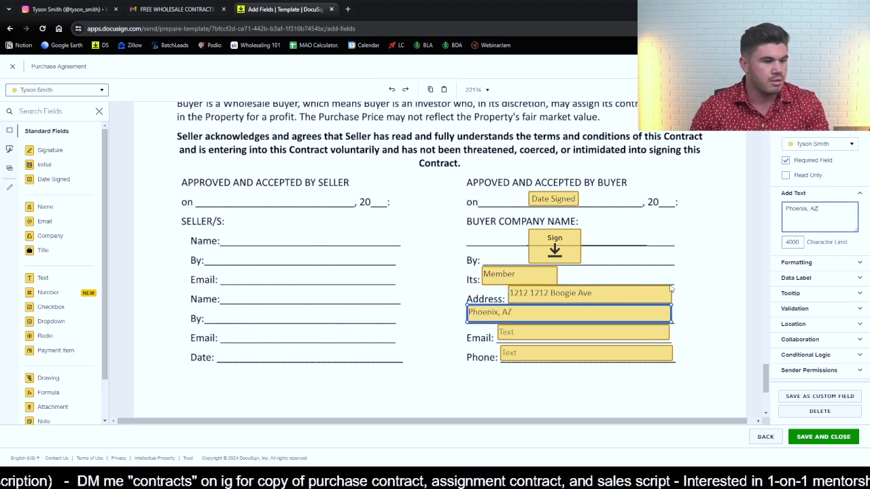
- Prefill the text field on the buyer's Email line with the buyer's e-mail address
click(555, 334)
click(812, 224)
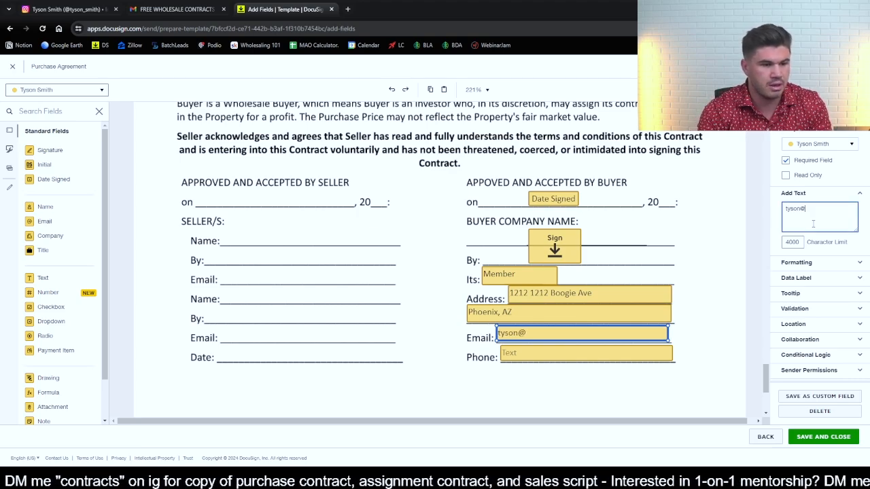
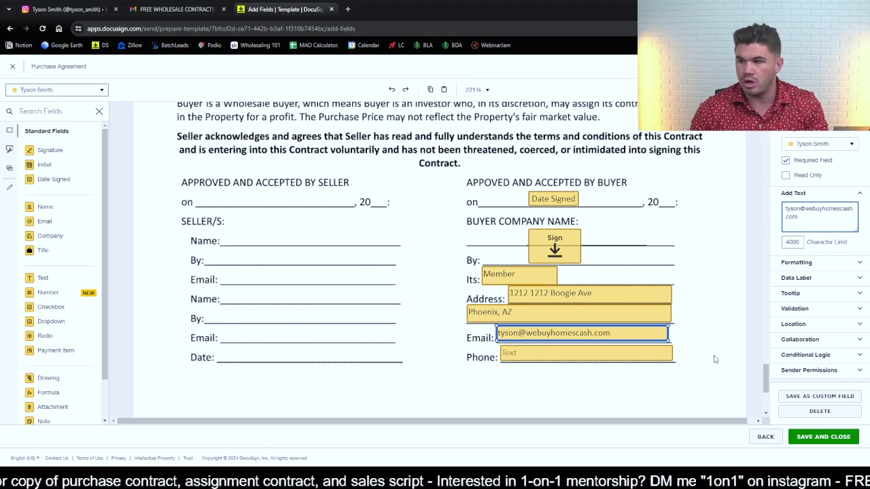
- Prefill the text field on the buyer's Phone line with the buyer's phone number
click(599, 358)
click(828, 228)
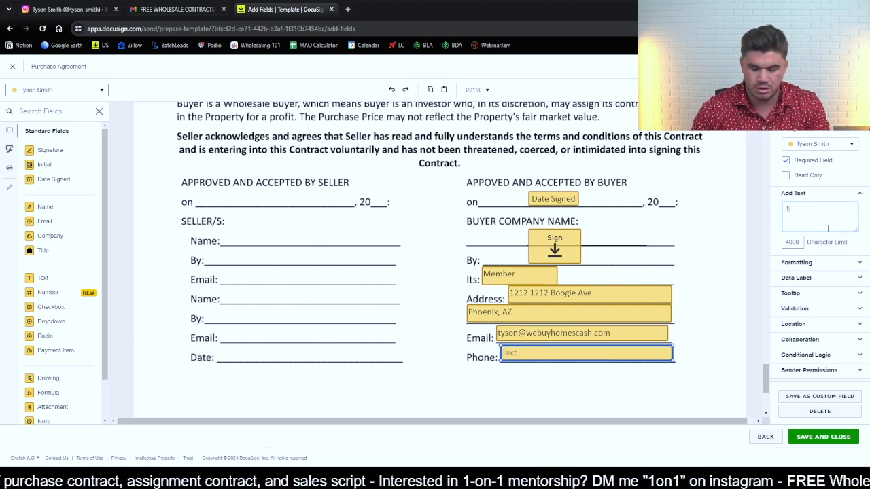
text(121-121-1212)
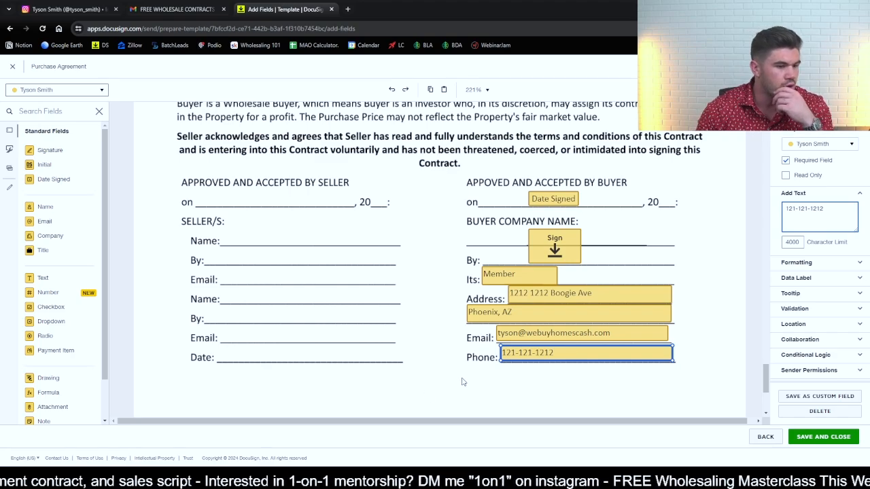
click(428, 362)
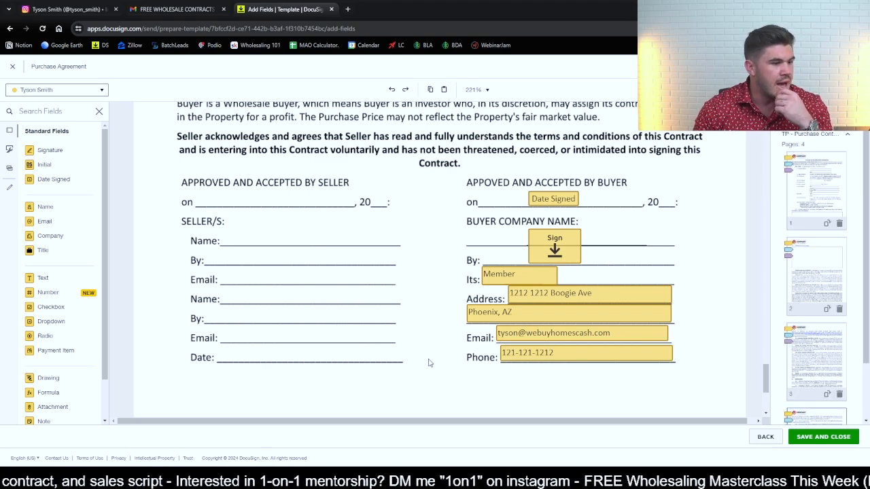
- Place Date Signed fields for Seller 1 and Seller 2 side by side on the seller acceptance date line
click(57, 90)
click(65, 119)
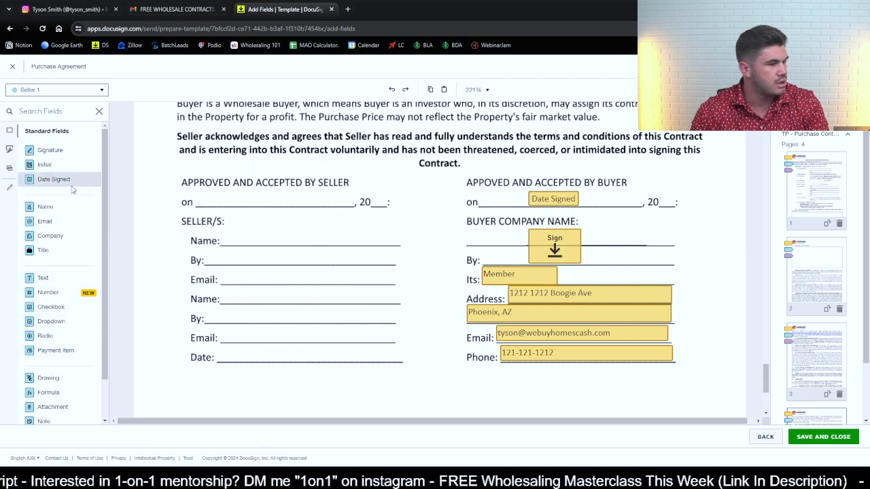
drag(54, 179, 219, 202)
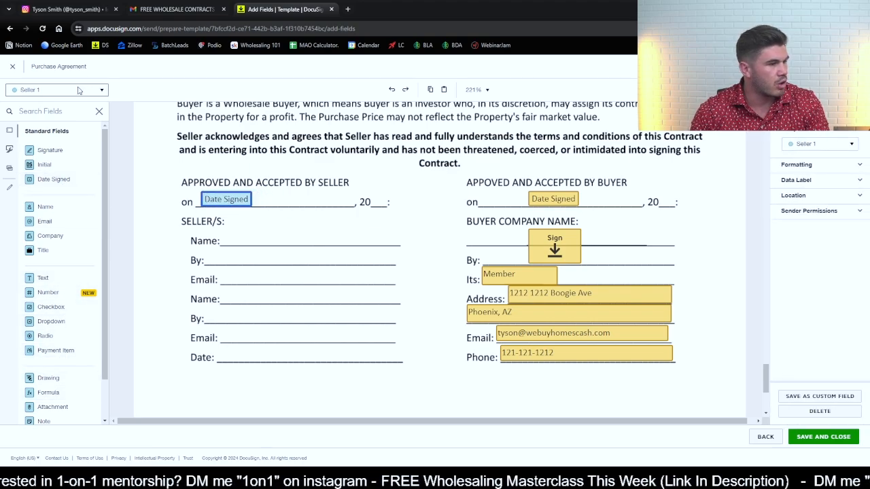
click(57, 90)
click(65, 129)
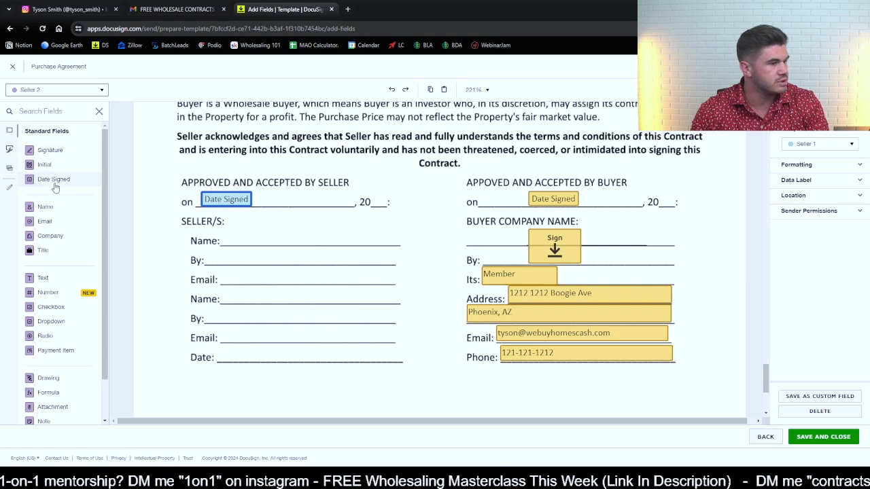
drag(54, 178, 322, 201)
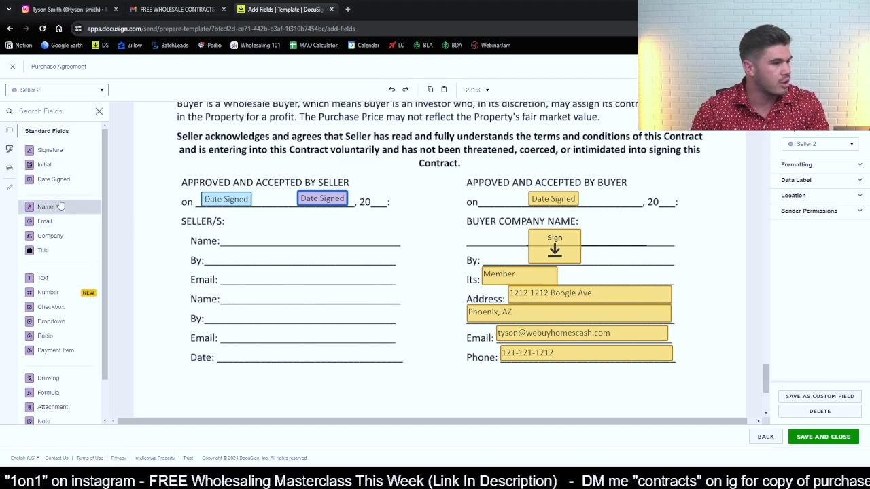
- Place Seller 1's Name, Signature and Email fields on the first Name, By and Email lines of the seller block
click(56, 89)
click(58, 119)
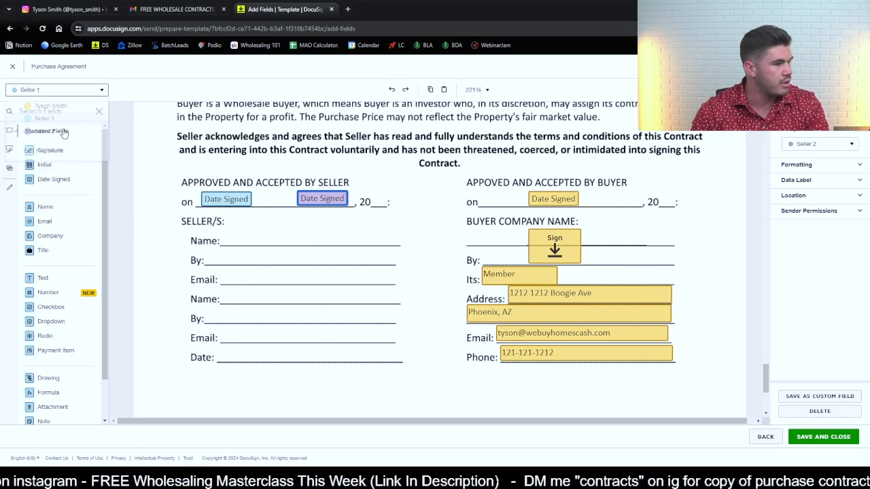
drag(45, 206, 275, 239)
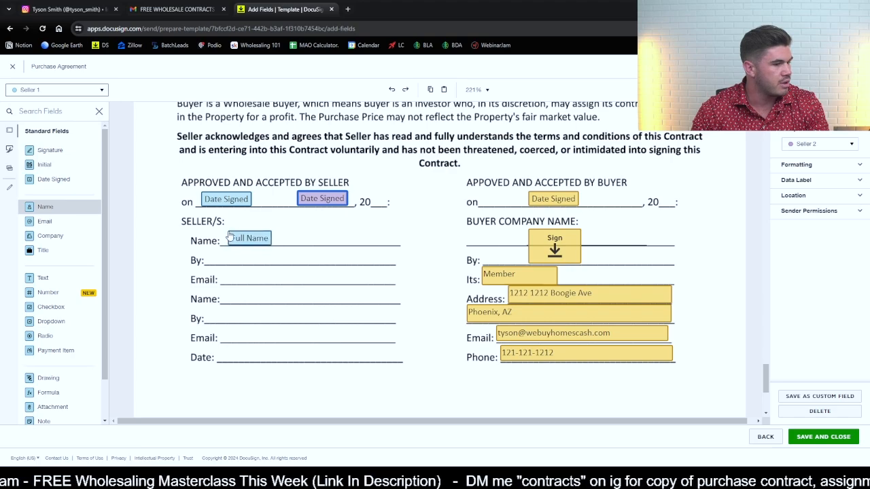
mouse_move(51, 150)
mouse_down()
mouse_move(211, 251)
mouse_move(206, 236)
mouse_up()
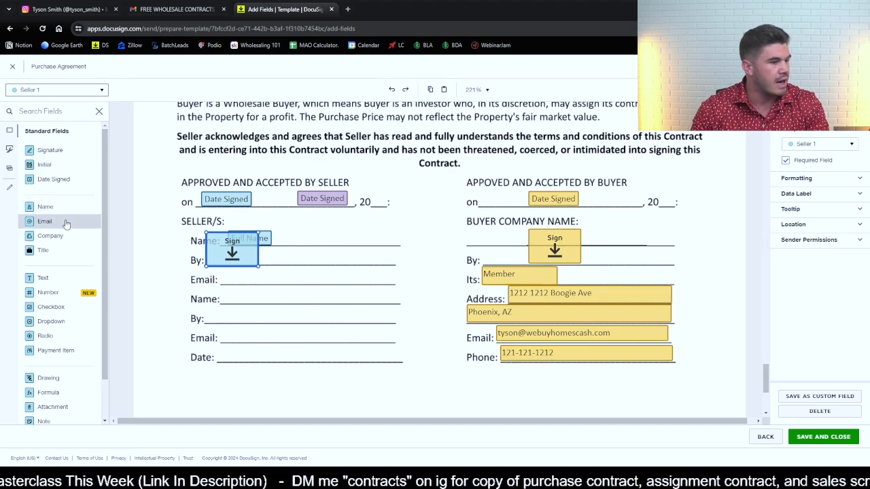
drag(66, 221, 233, 279)
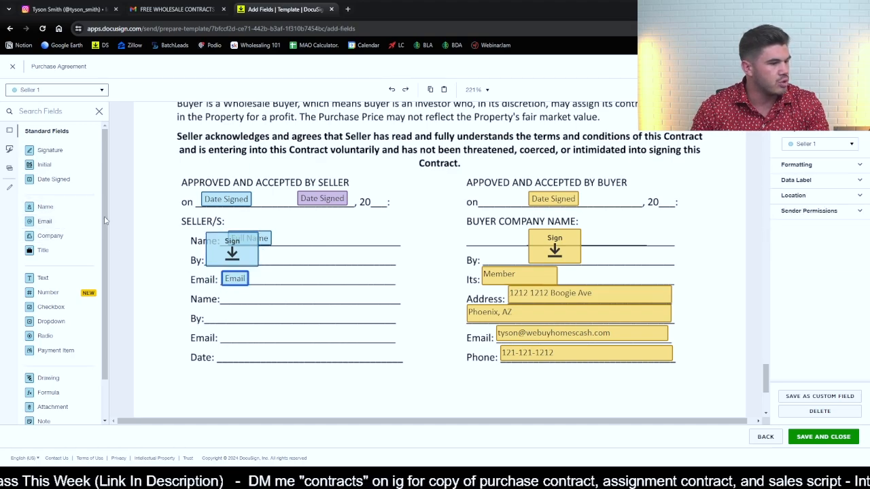
- Place Seller 2's Name, Signature and Email fields on the second set of seller lines, moving Seller 2's Date Signed field to the Date line
click(62, 89)
click(34, 131)
drag(62, 210, 241, 296)
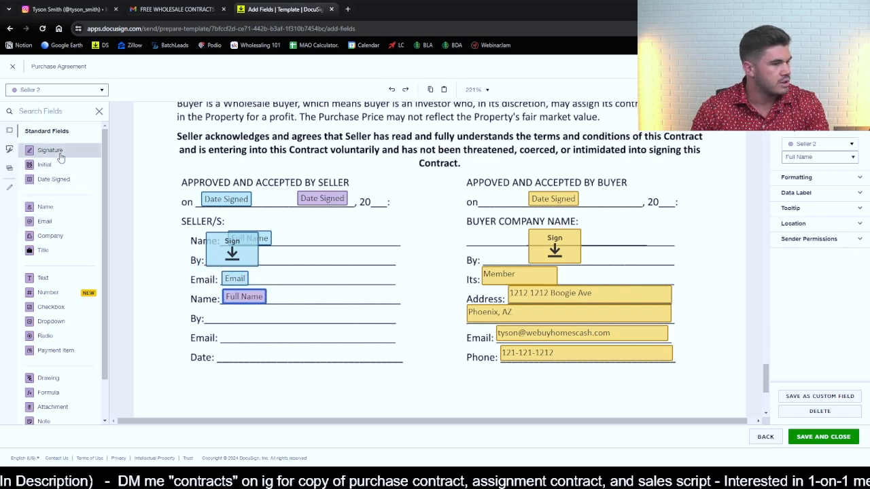
drag(49, 150, 236, 310)
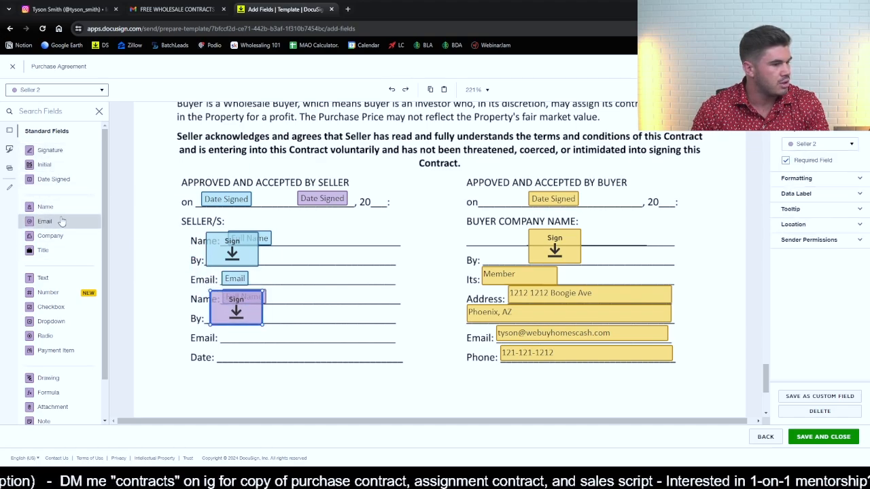
drag(62, 221, 225, 338)
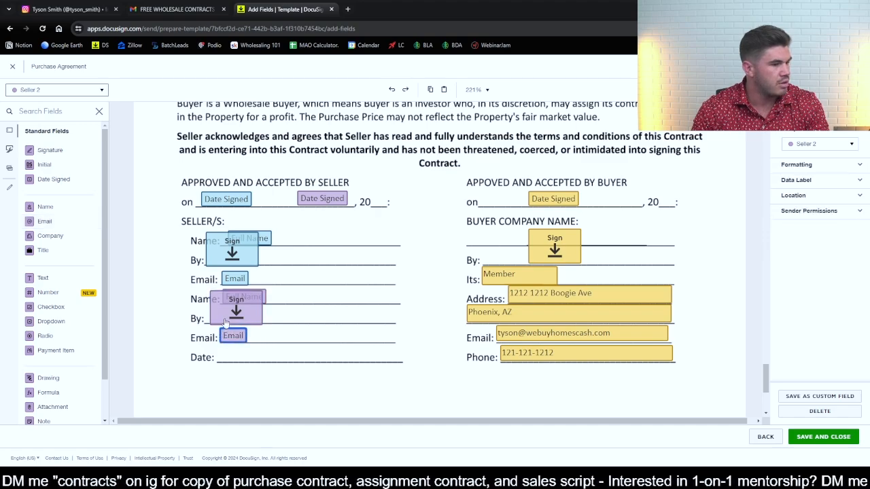
drag(323, 198, 245, 358)
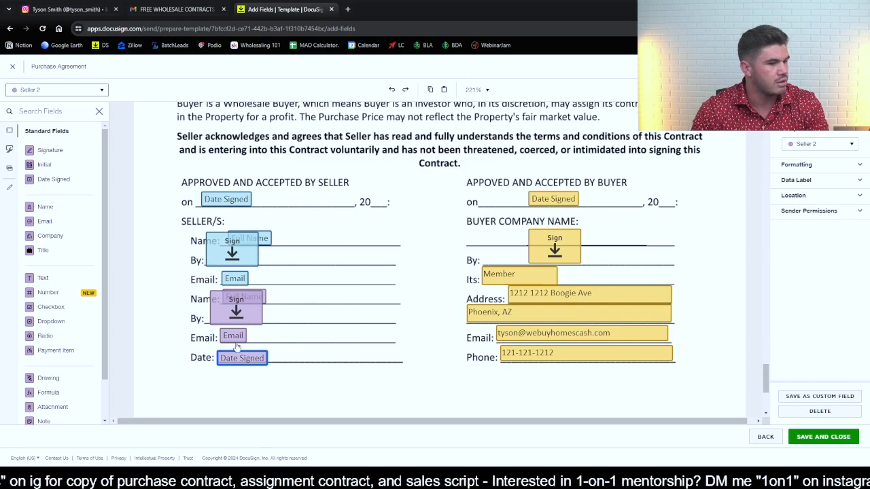
- Review the placed fields across the contract pages, from the last page back to the first
scroll(427, 325, down, 3)
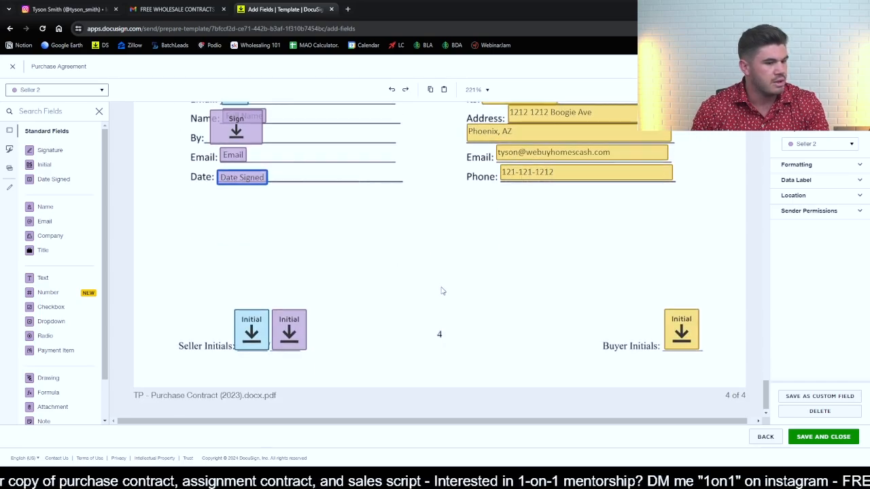
scroll(442, 291, up, 15)
scroll(446, 294, up, 20)
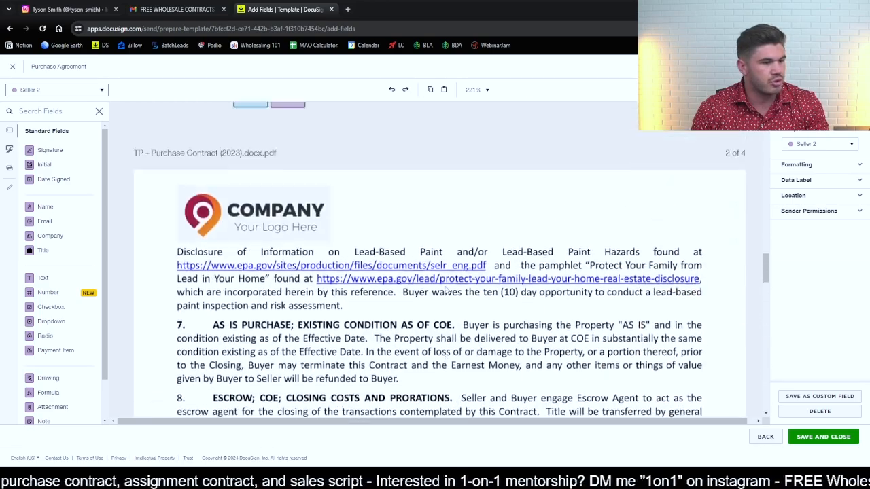
scroll(450, 279, up, 8)
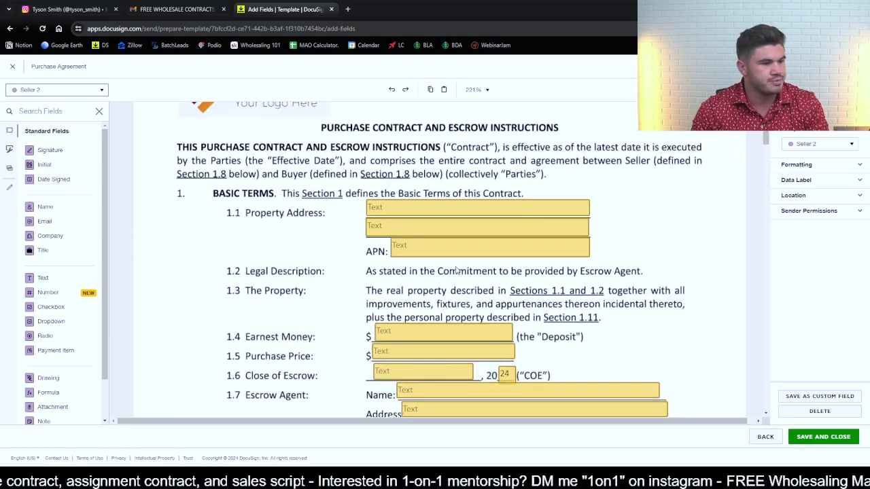
scroll(479, 260, down, 15)
scroll(691, 345, down, 12)
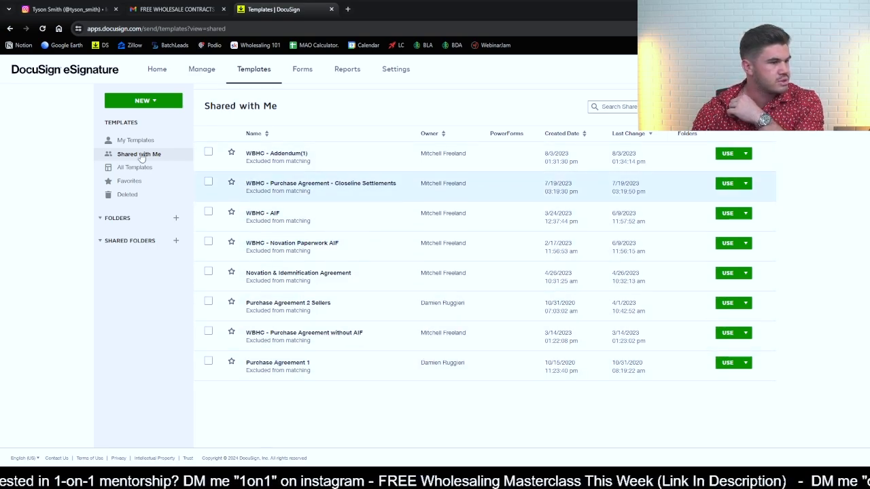
- Start a new envelope from the Purchase Agreement template in My Templates and bring up its seller recipient details
click(136, 140)
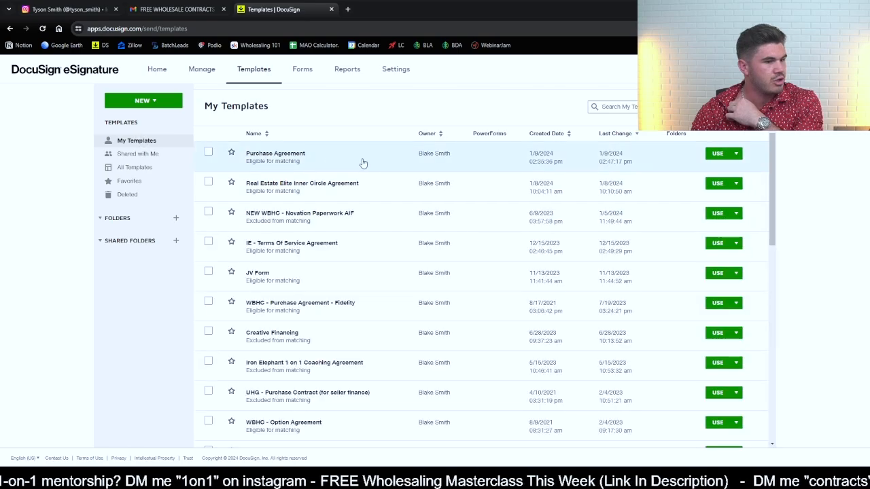
click(720, 154)
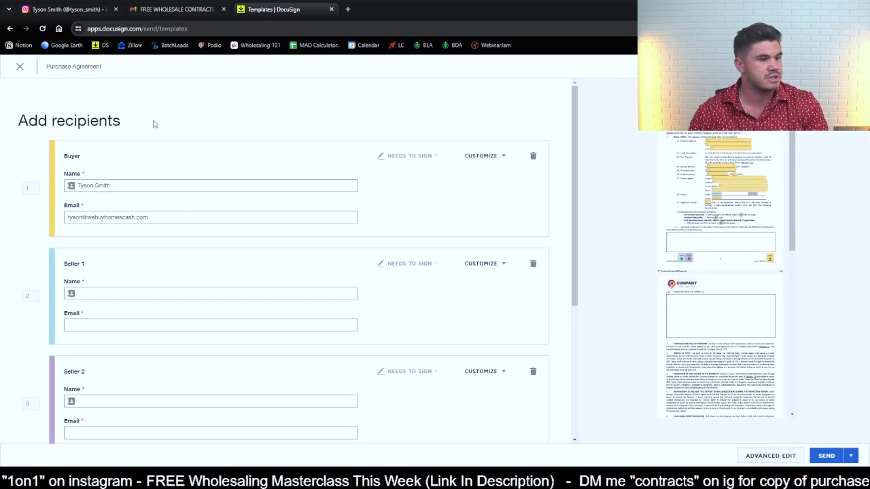
scroll(296, 214, down, 1)
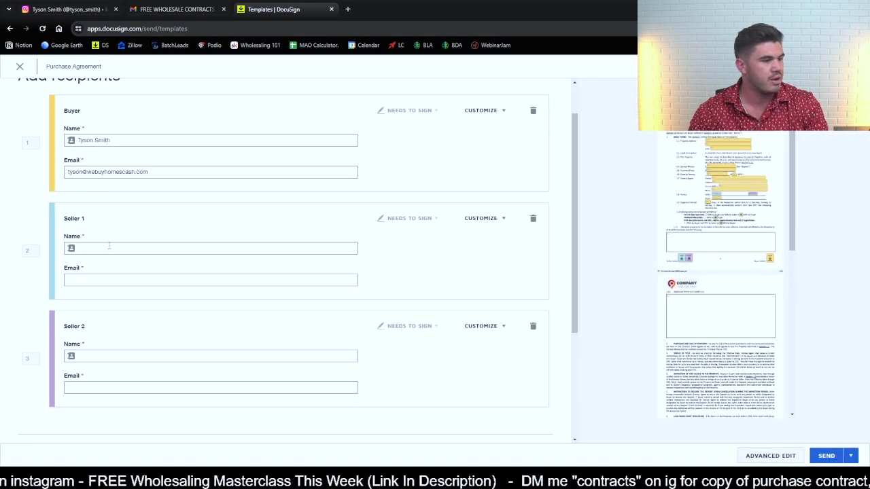
- Fill in the name and email address for both the Seller 1 and Seller 2 recipients
click(140, 247)
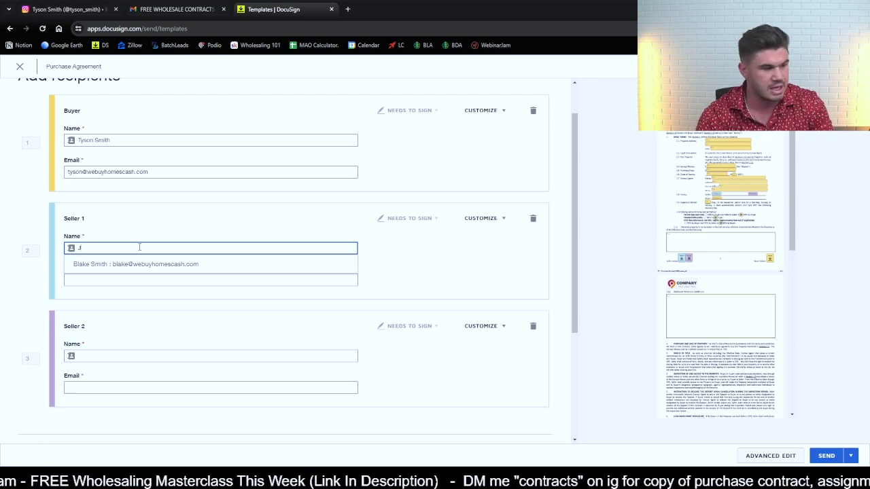
text(John Doe)
key(Tab)
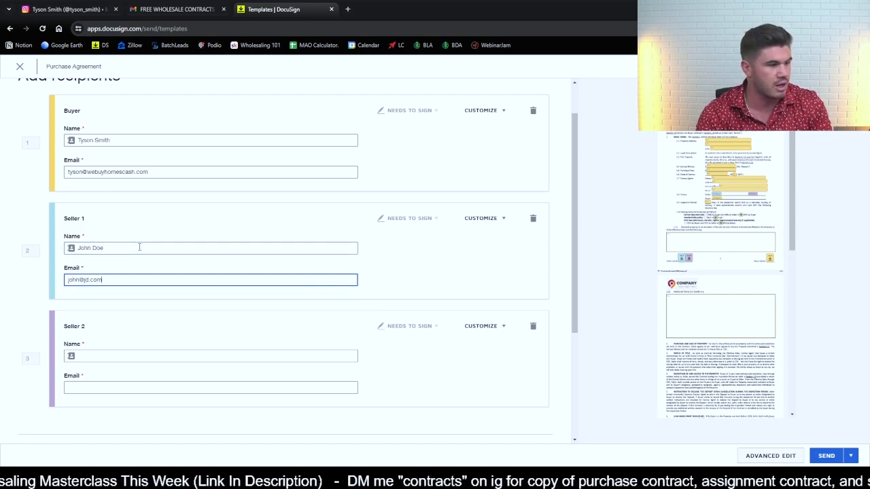
key(Tab)
key(Tab)
key(Tab)
key(Tab)
key(Tab)
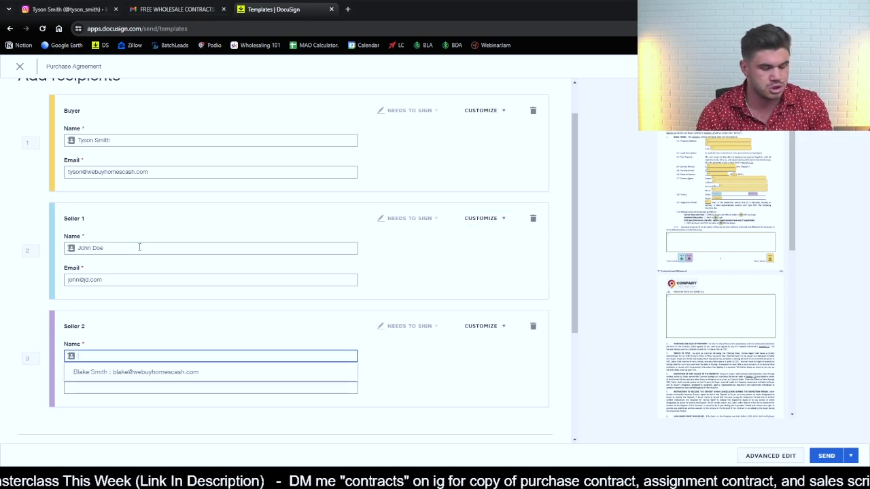
key(Tab)
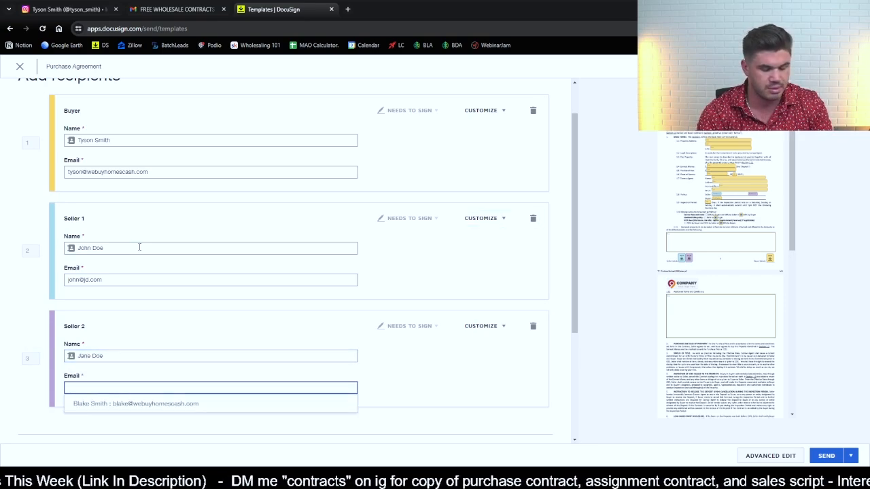
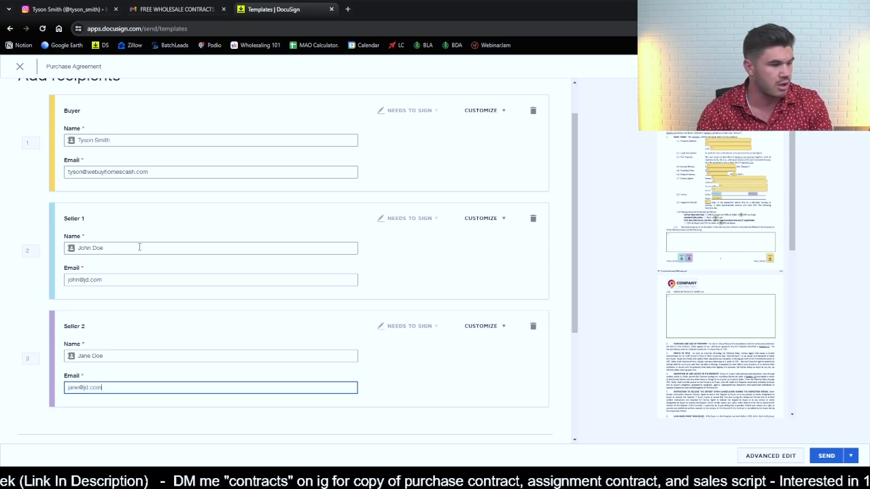
- Replace the [ADDRESS] placeholder in the email subject with the property's street address, leaving the email message blank
scroll(251, 295, down, 3)
click(120, 315)
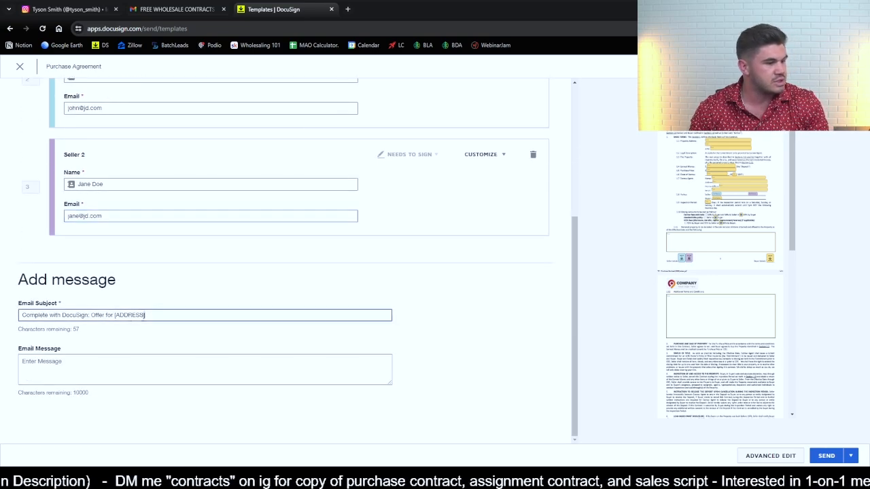
double_click(123, 315)
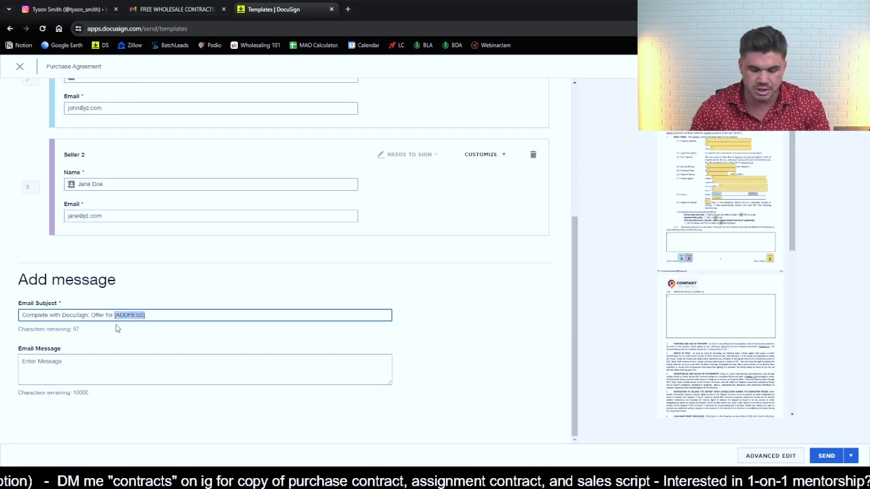
text(1212 Boogie Ave)
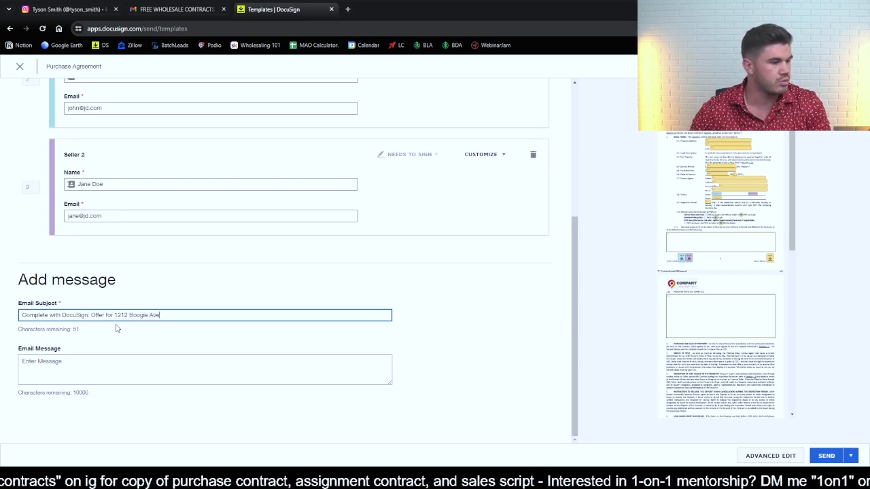
click(110, 360)
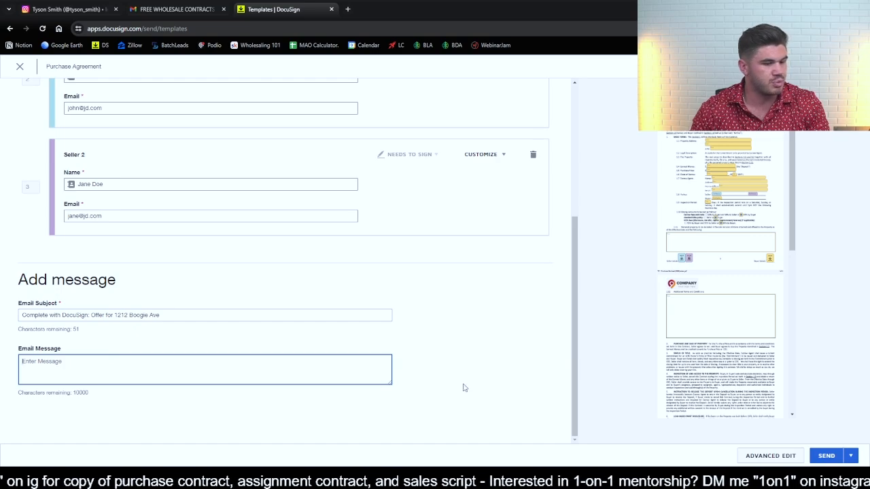
- Open the envelope for advanced editing and continue past its documents, recipients and message to the contract's fields
click(779, 460)
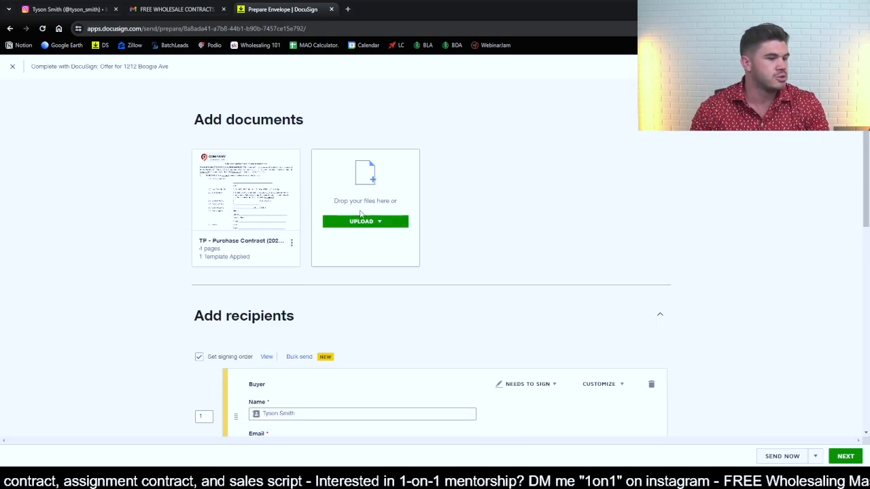
scroll(368, 206, down, 2)
scroll(367, 206, down, 8)
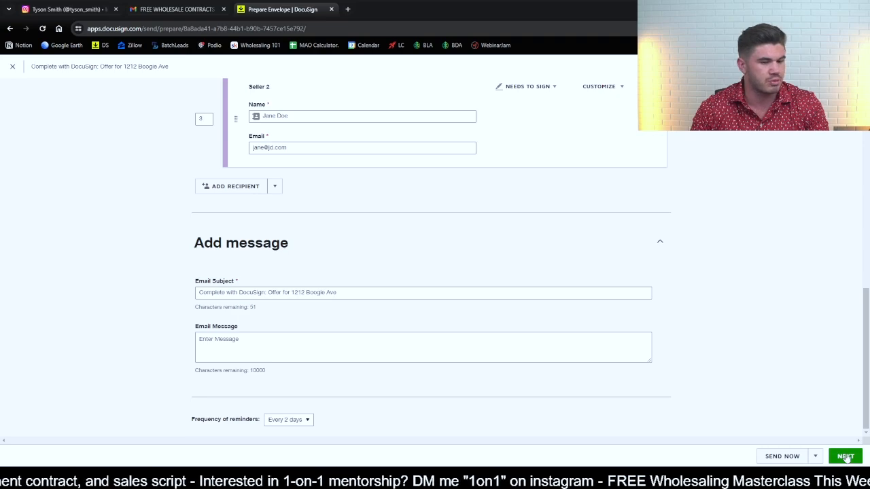
click(845, 457)
- Fill in the two Property Address lines in section 1.1 with the street address and the city and state
scroll(382, 141, down, 3)
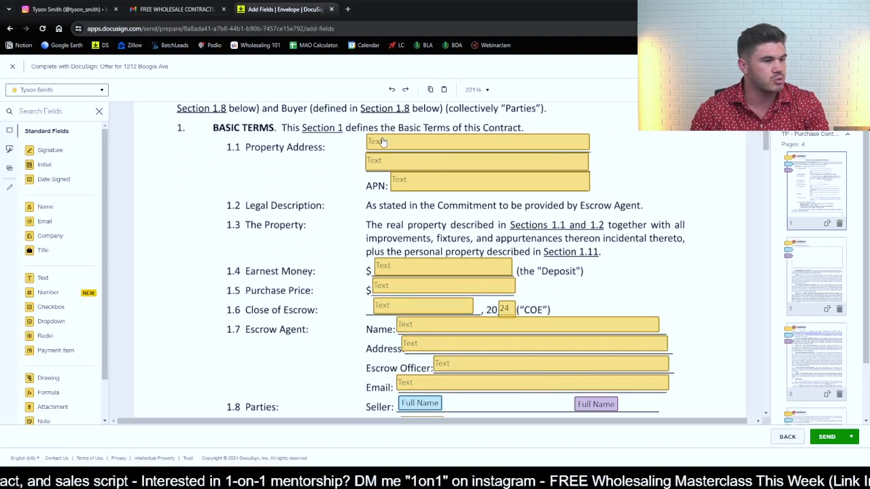
click(382, 141)
click(822, 219)
text(1)
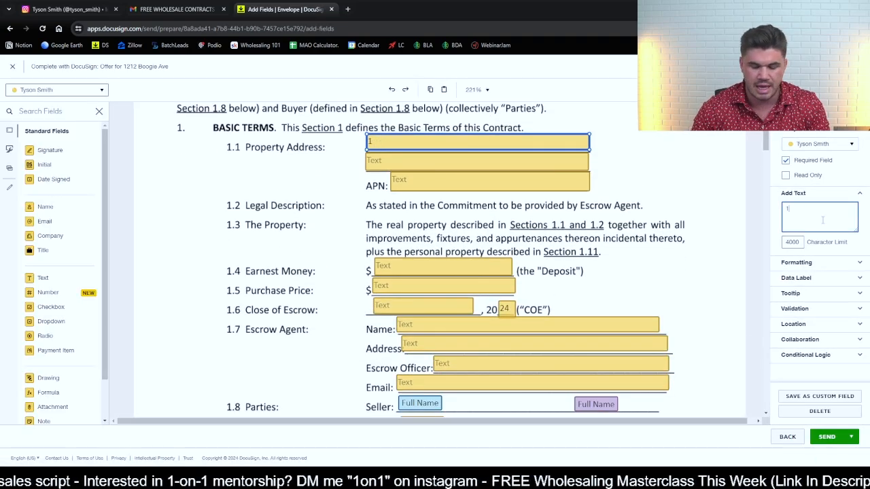
text(212 Boogie Ave)
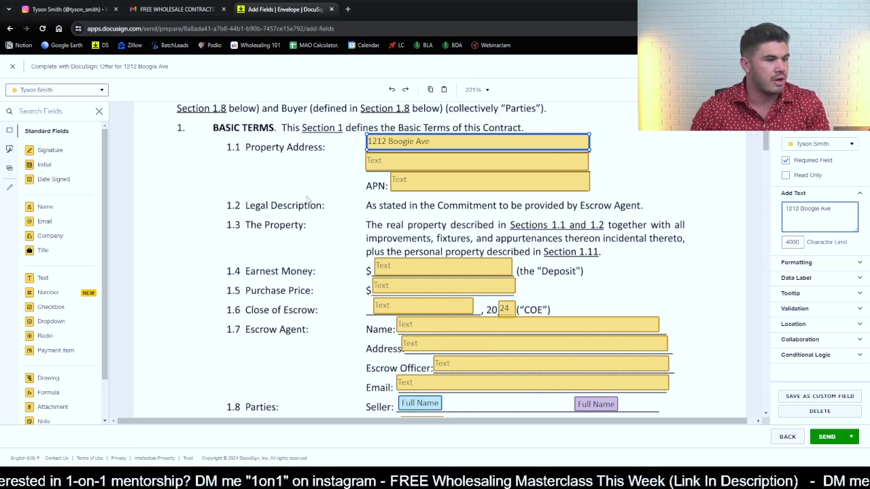
click(385, 163)
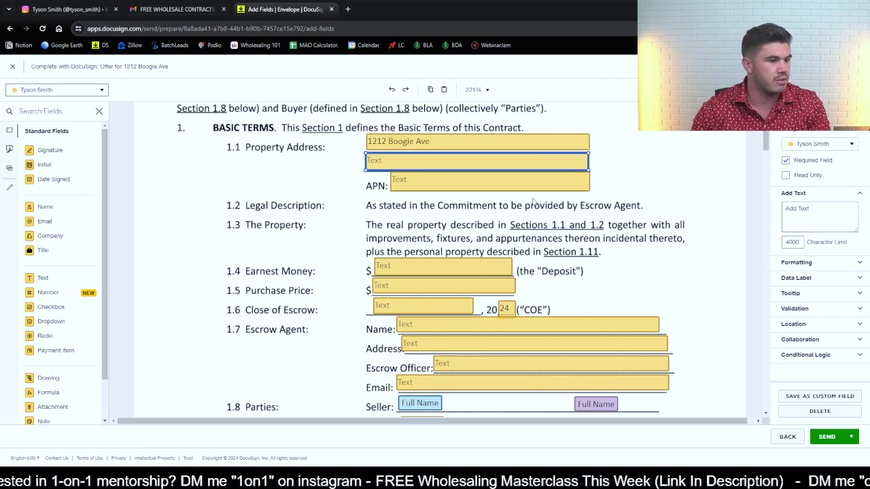
click(826, 217)
text(Phoenix, AZ)
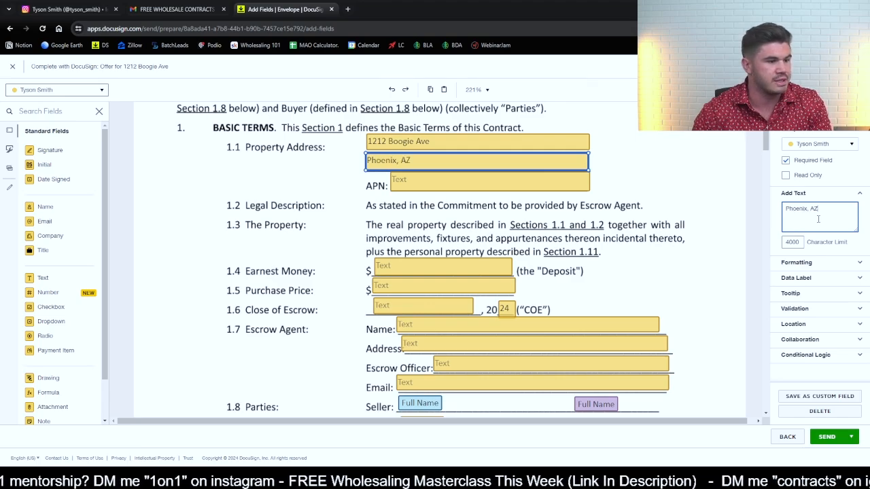
- Enter the property's parcel number in the APN field of section 1.1
click(440, 180)
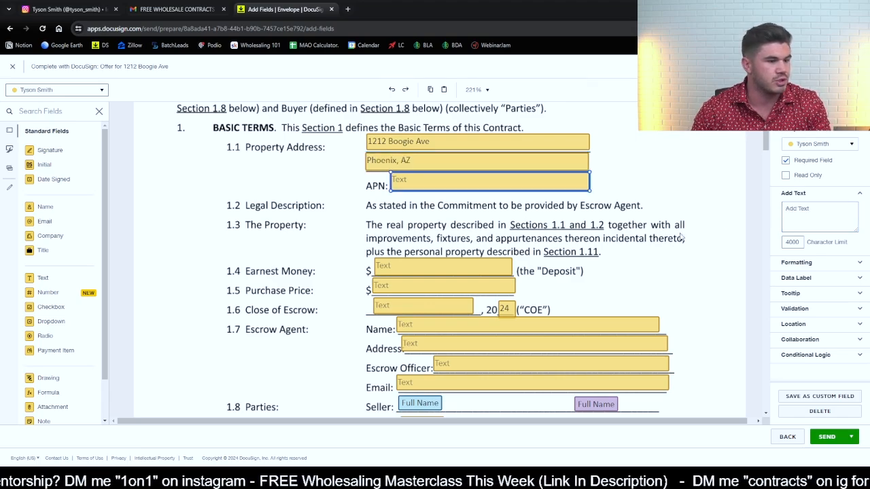
click(794, 209)
text(141/121/)
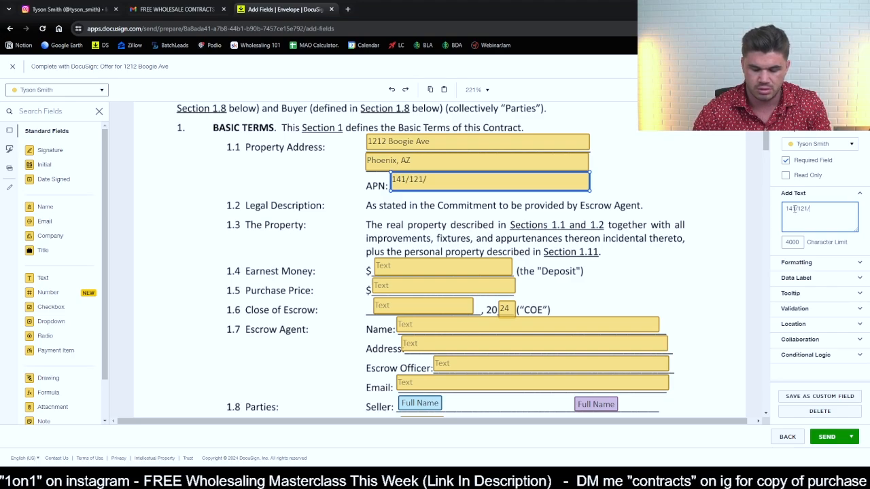
text(1400)
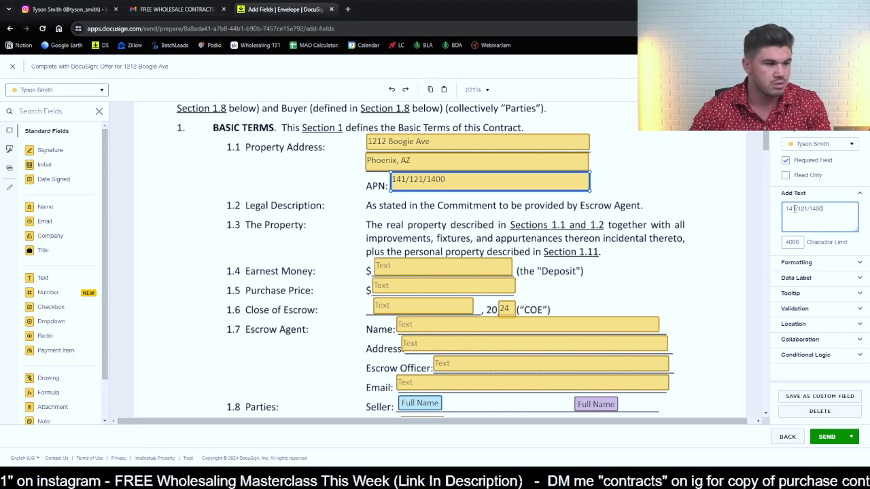
- Set the Earnest Money to 100.00 and the Purchase Price to 100,000.00 in the basic terms
click(413, 270)
click(804, 224)
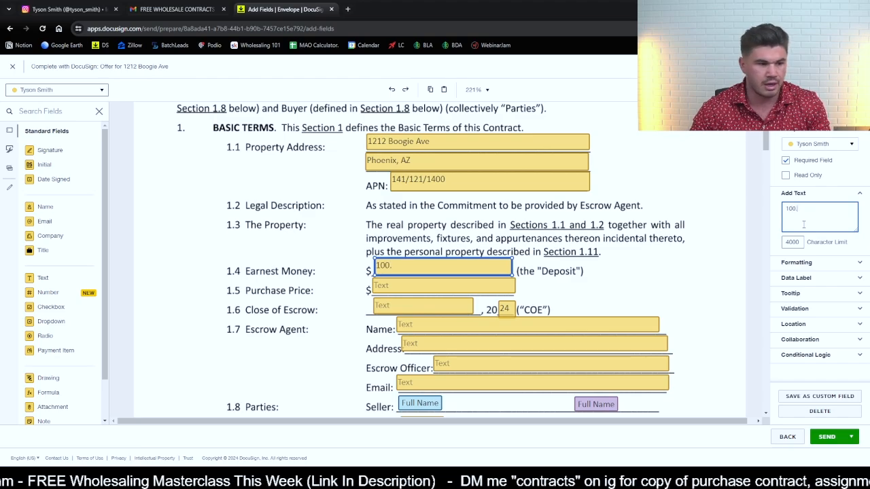
click(474, 293)
click(794, 217)
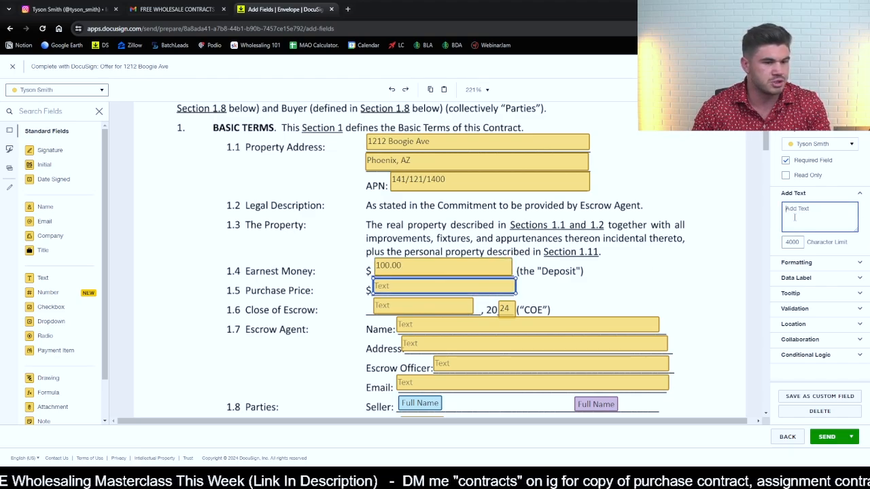
text(100,)
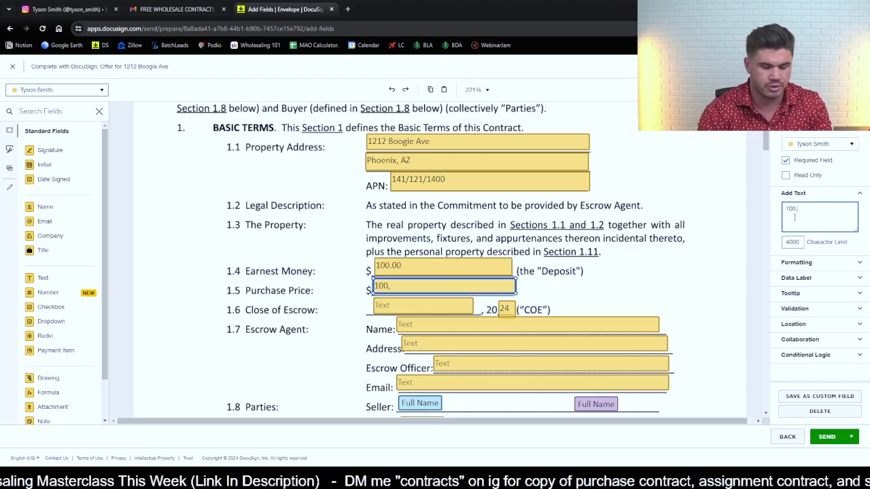
text(000)
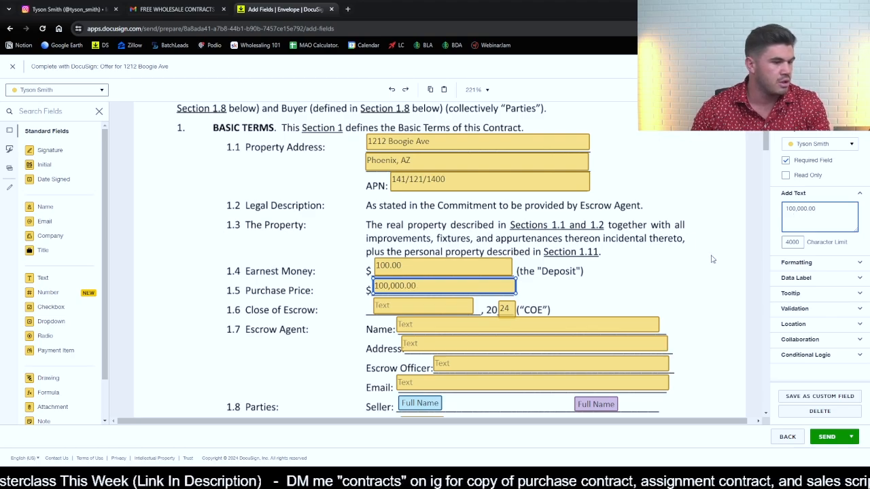
- Enter 2/9/ in the Close of Escrow date field of section 1.6
click(468, 309)
click(818, 221)
text(2/9/)
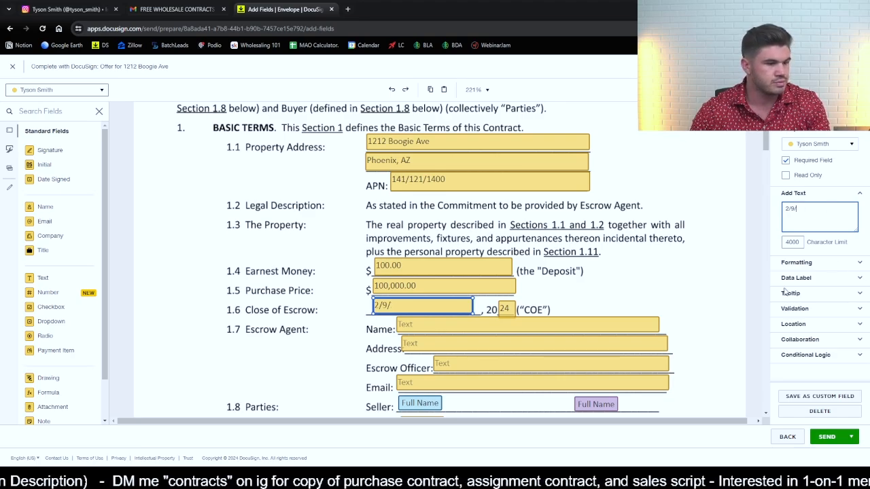
click(433, 329)
scroll(594, 326, down, 2)
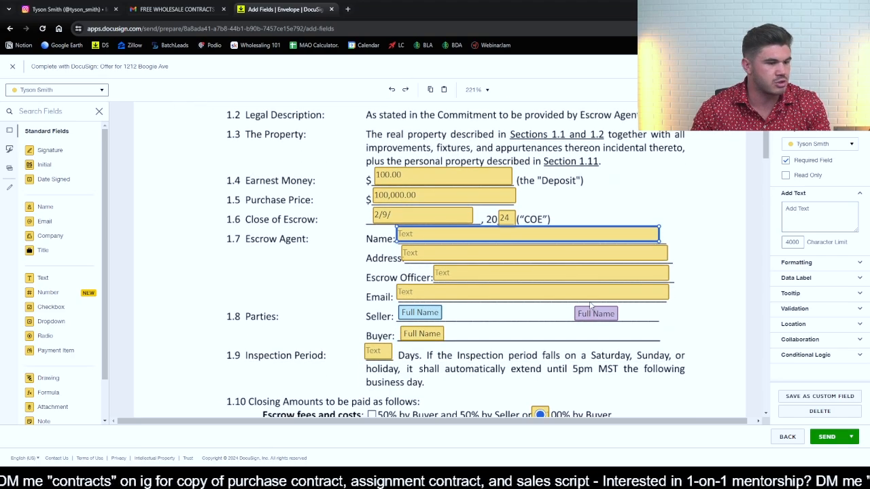
click(454, 297)
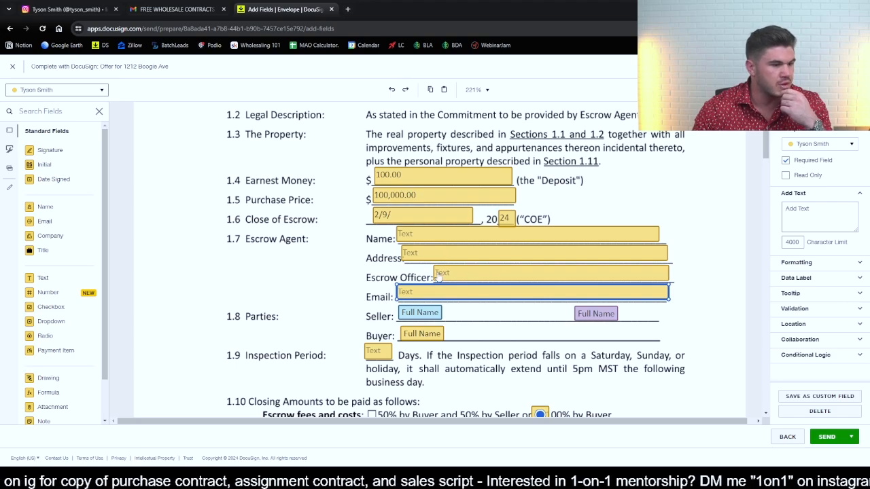
- Set the Inspection Period in section 1.9 to 20 days
scroll(503, 316, down, 2)
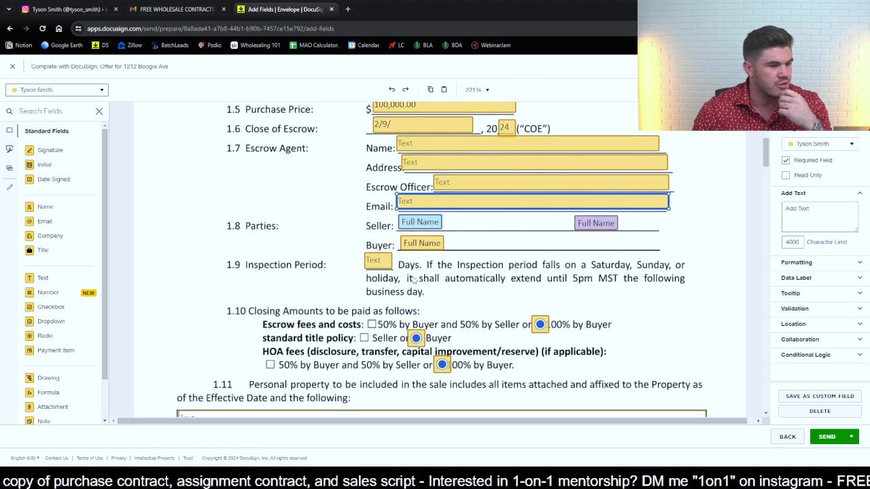
click(374, 261)
click(803, 228)
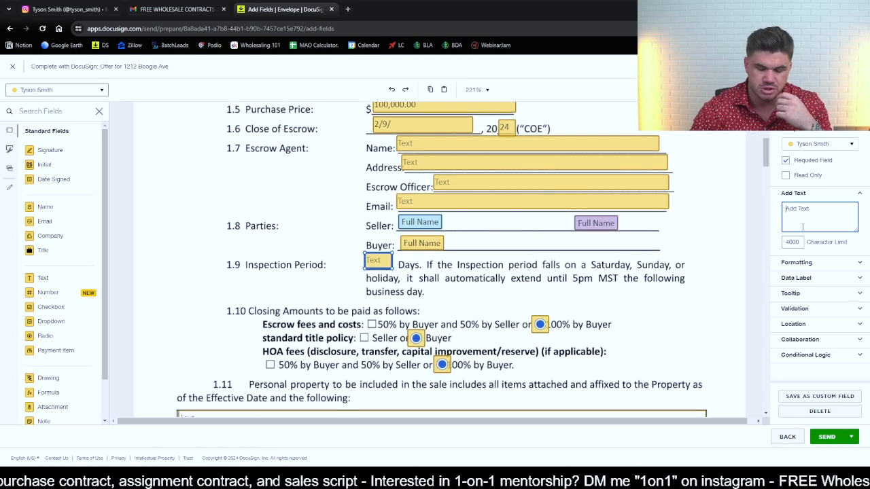
text(20)
click(636, 301)
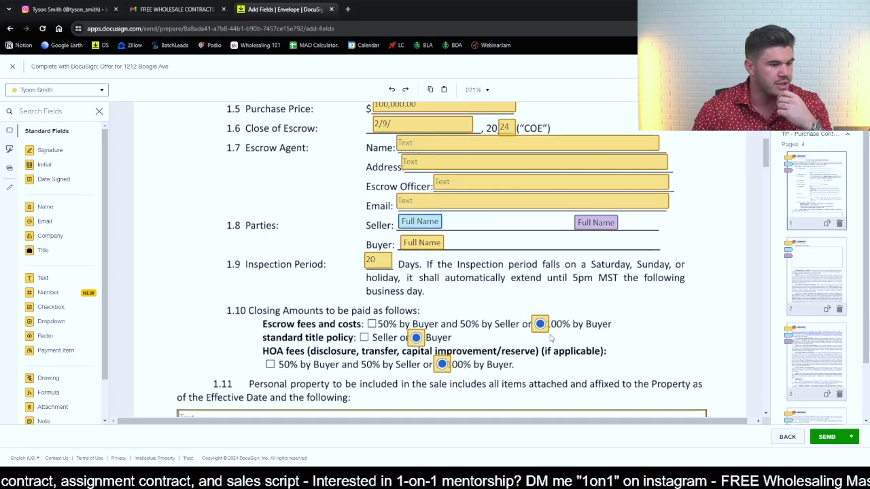
- Check the remaining contract pages through the signature blocks and send the envelope to the recipients
scroll(476, 256, down, 5)
scroll(343, 223, down, 15)
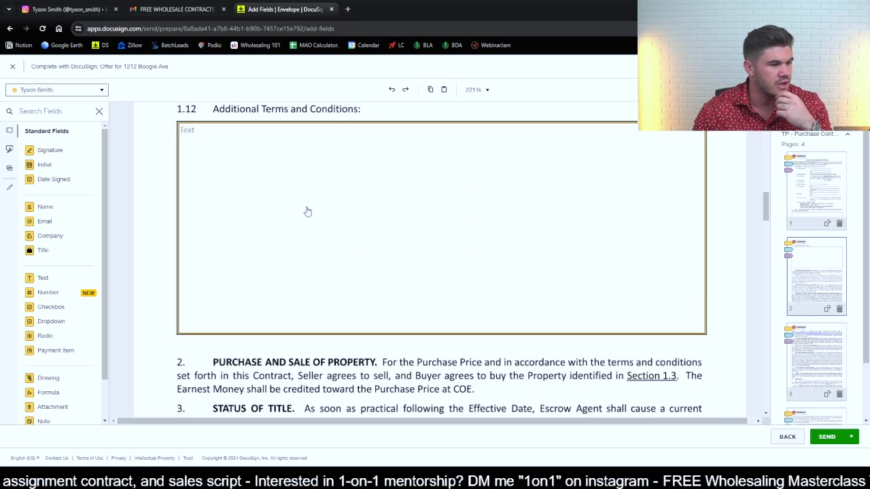
scroll(484, 257, down, 15)
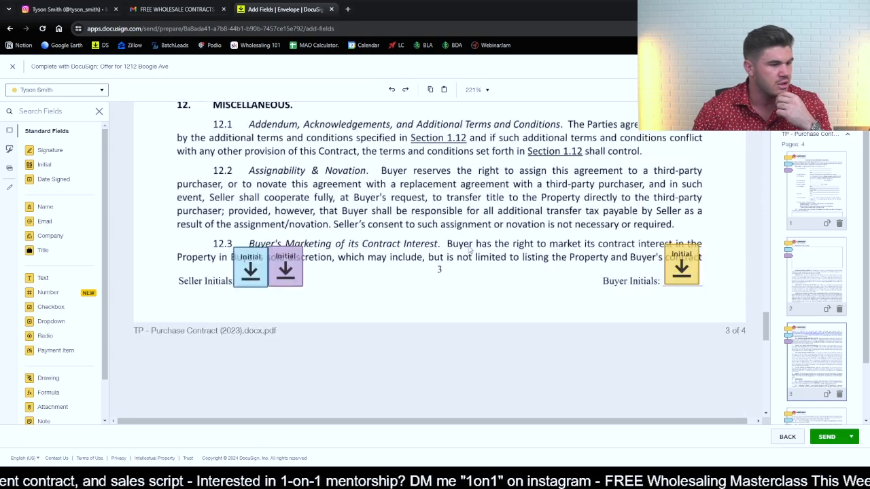
scroll(435, 226, down, 2)
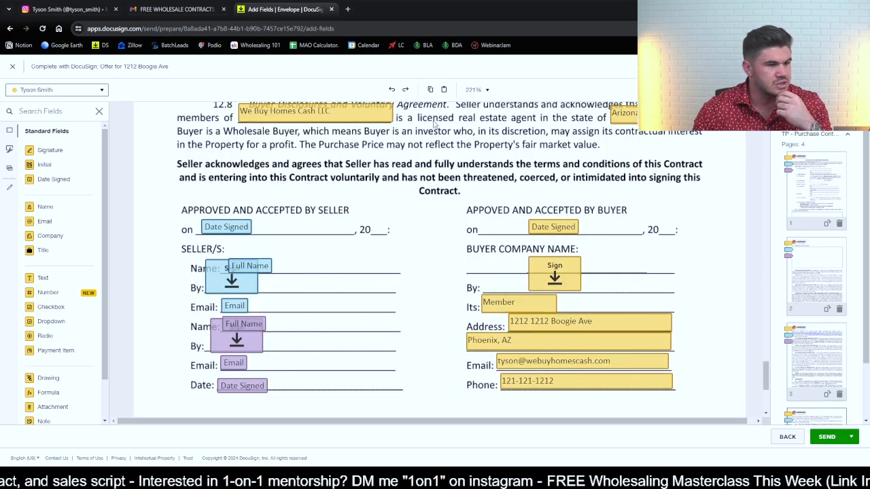
scroll(418, 286, down, 4)
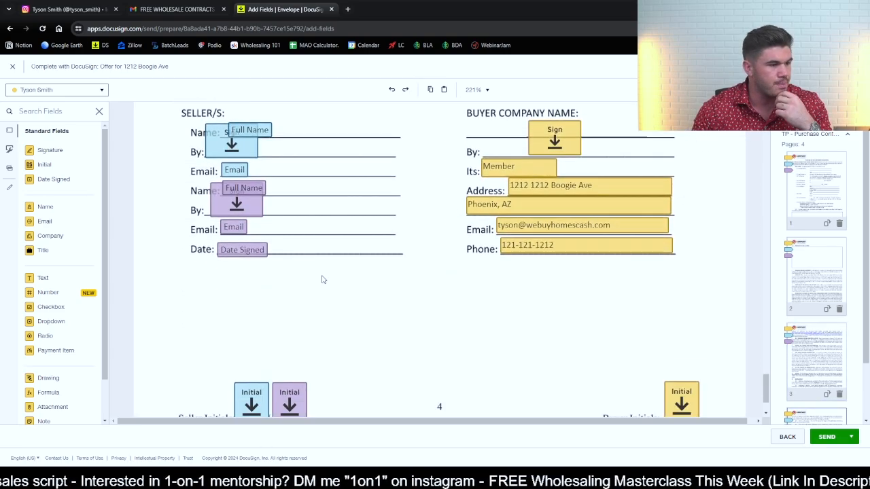
scroll(418, 286, down, 1)
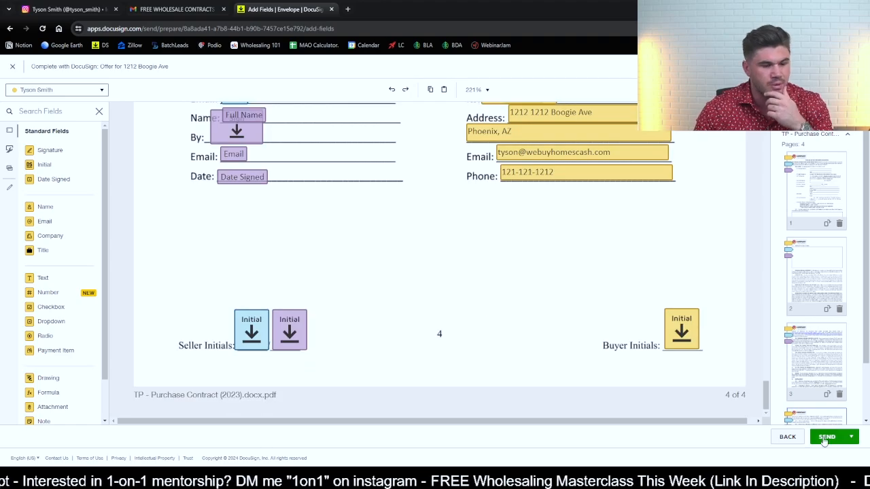
click(826, 438)
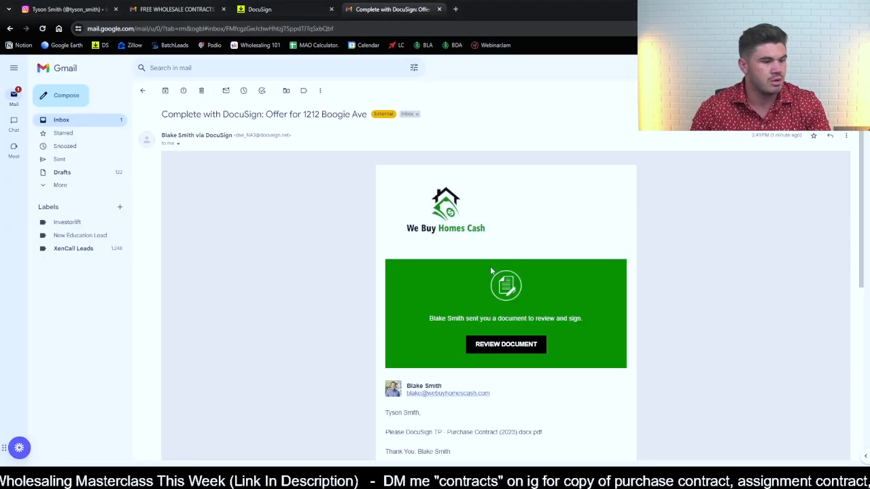
- Open the purchase contract from the DocuSign offer email and continue into the document for signing
scroll(490, 271, down, 2)
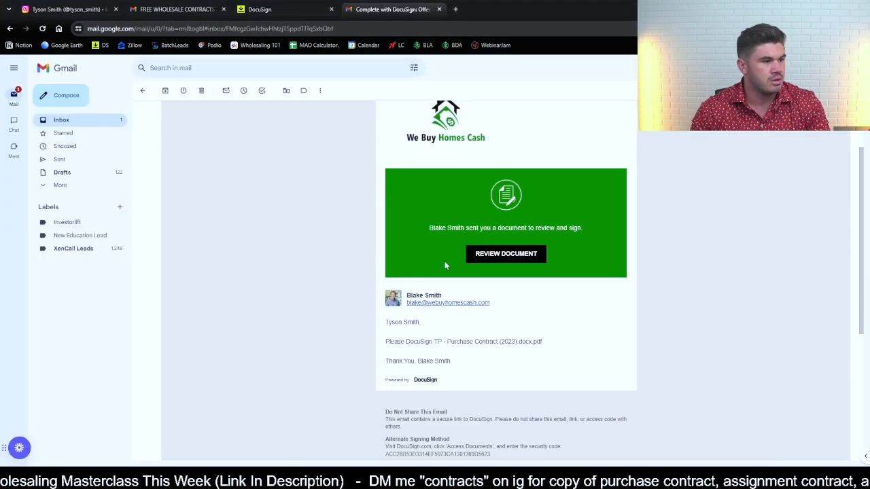
click(508, 257)
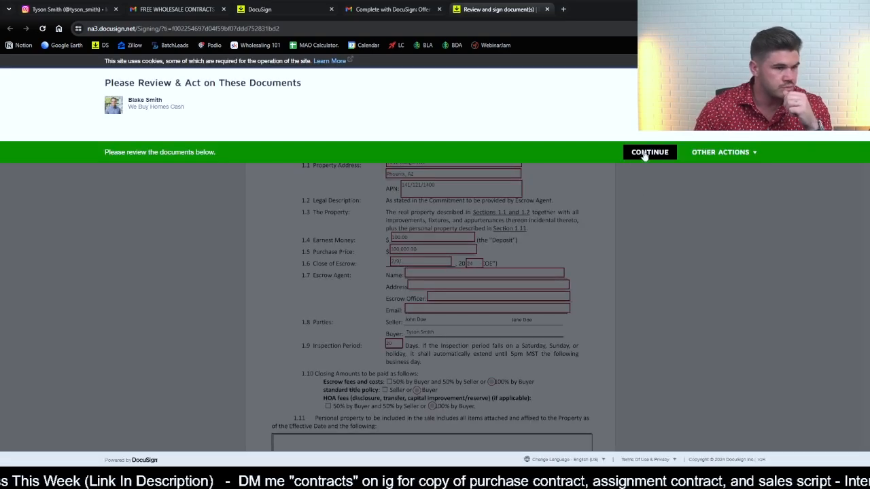
click(645, 153)
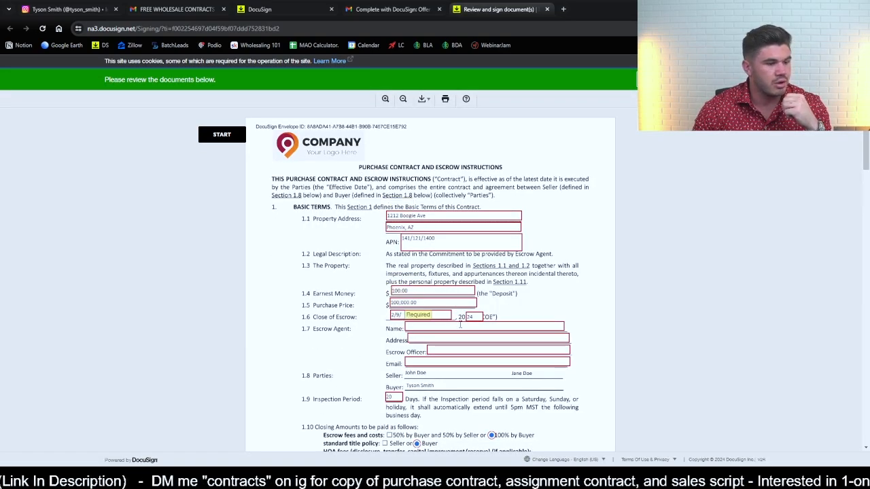
- Add the buyer's initials on the contract pages and apply the buyer's signature in the approval block on the last page
scroll(426, 224, down, 1)
scroll(407, 299, down, 2)
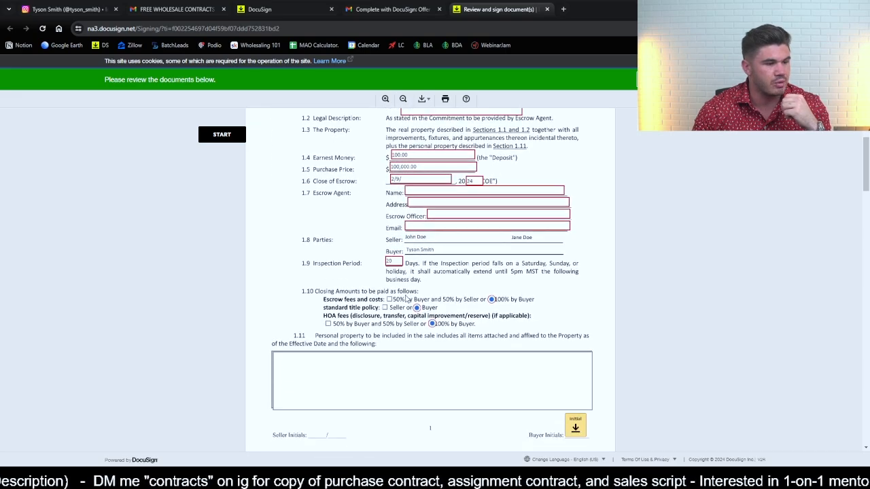
scroll(458, 303, down, 2)
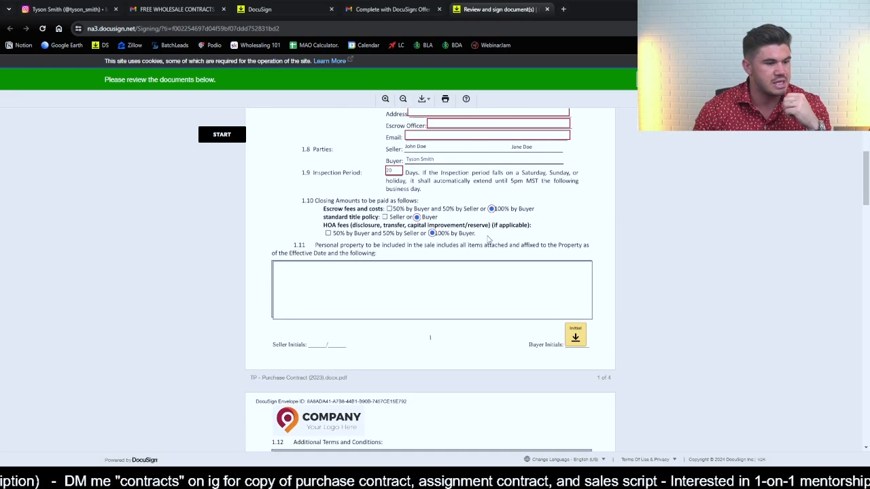
click(576, 338)
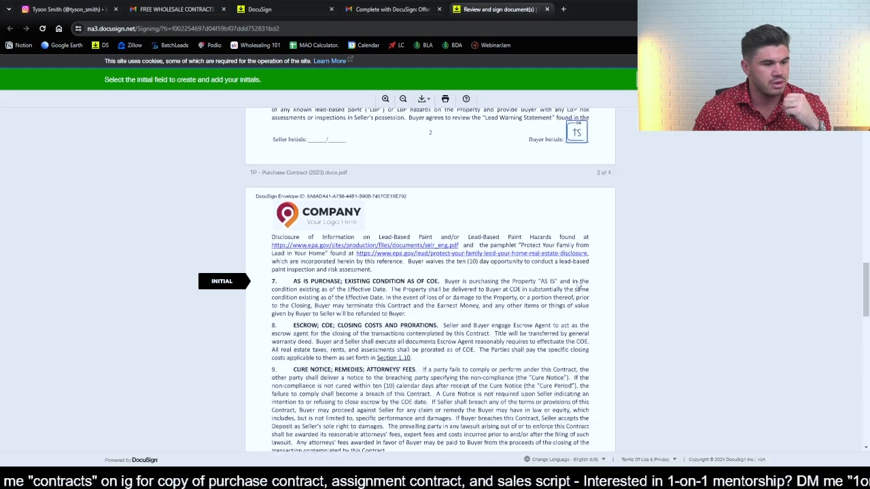
click(575, 282)
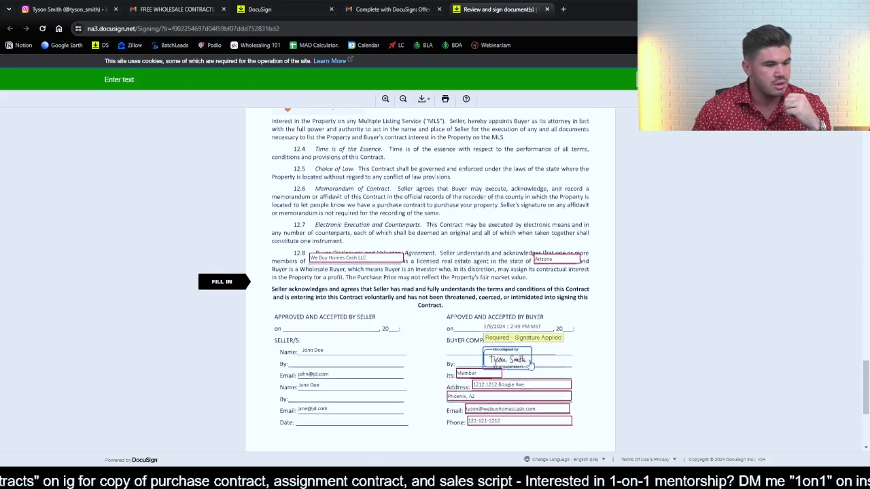
scroll(550, 350, down, 4)
click(578, 342)
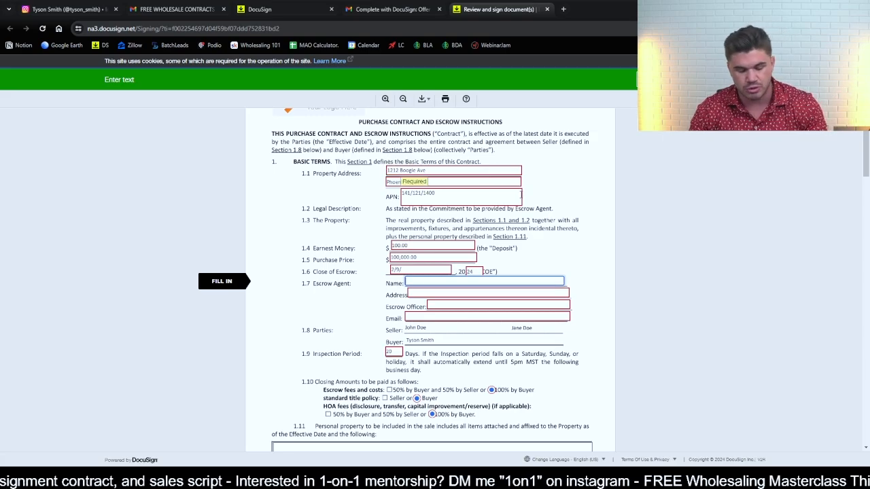
- Step through the Escrow Agent name, address, escrow officer and email fields in section 1.7, leaving them blank
scroll(466, 273, down, 4)
scroll(460, 253, up, 3)
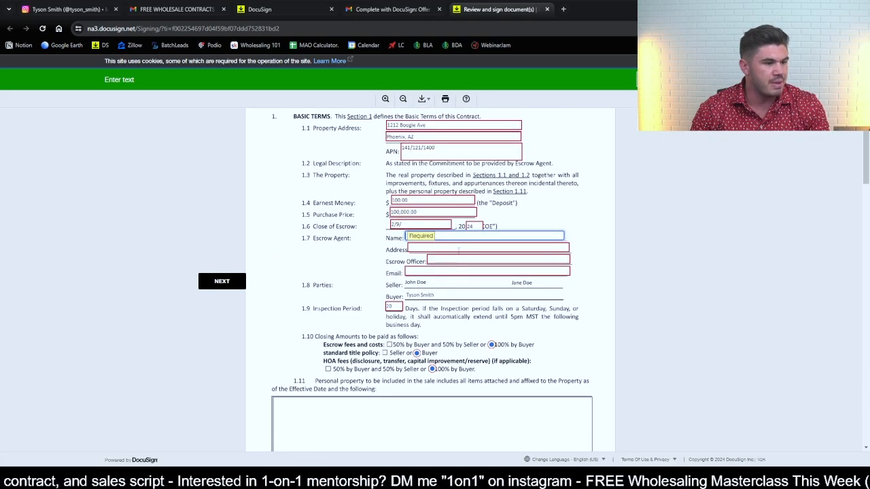
key(Tab)
key(Tab)
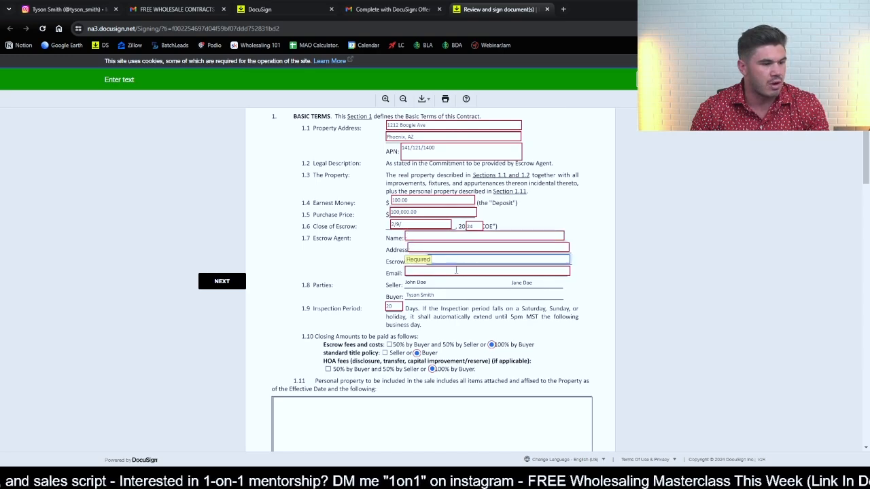
key(Tab)
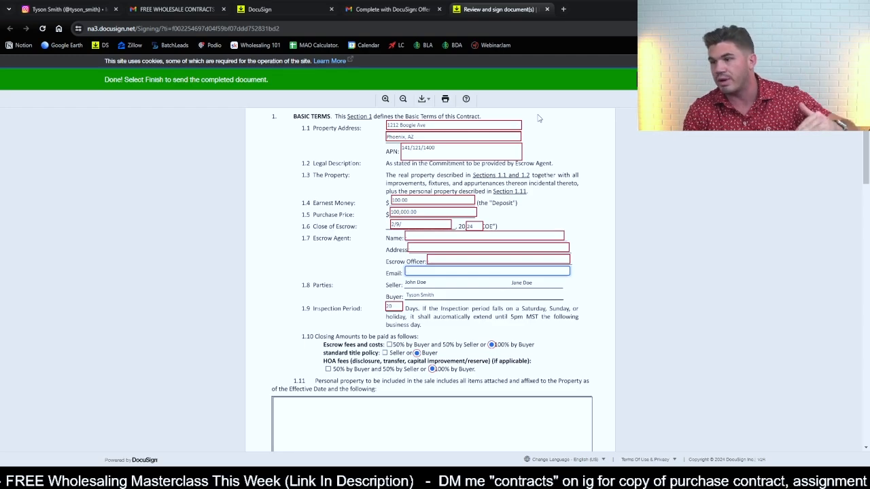
- Review the signed contract from the basic terms on page 1 through the miscellaneous clauses on pages 3 and 4
scroll(537, 176, up, 2)
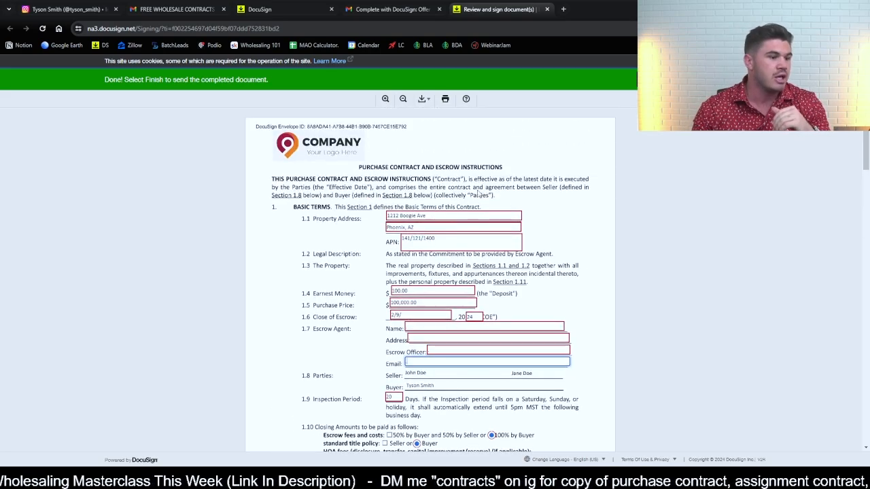
scroll(417, 259, down, 1)
scroll(417, 260, down, 1)
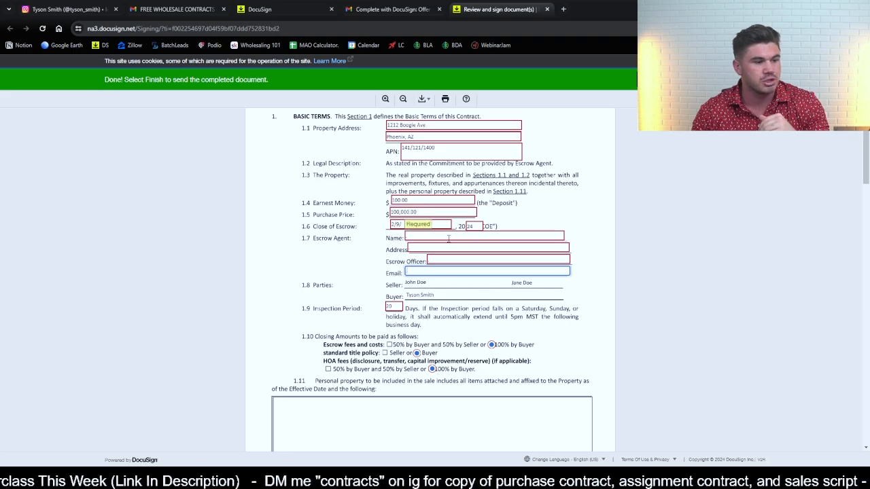
scroll(571, 277, down, 10)
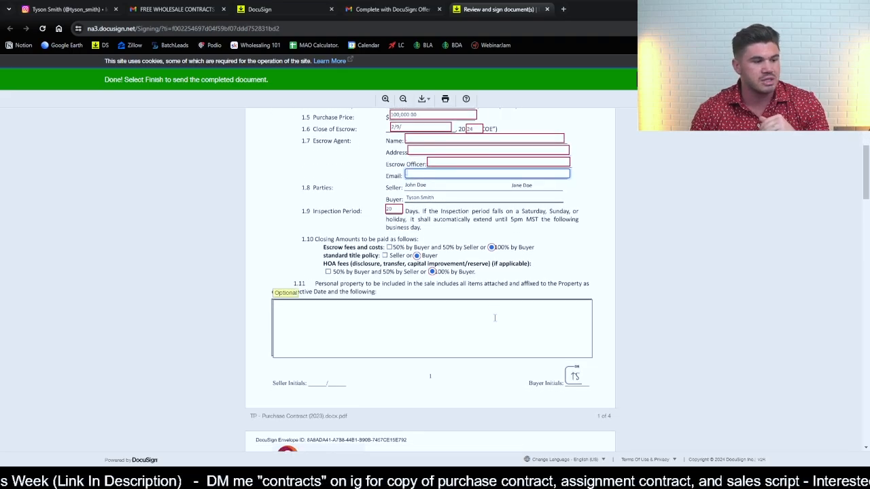
scroll(504, 310, down, 8)
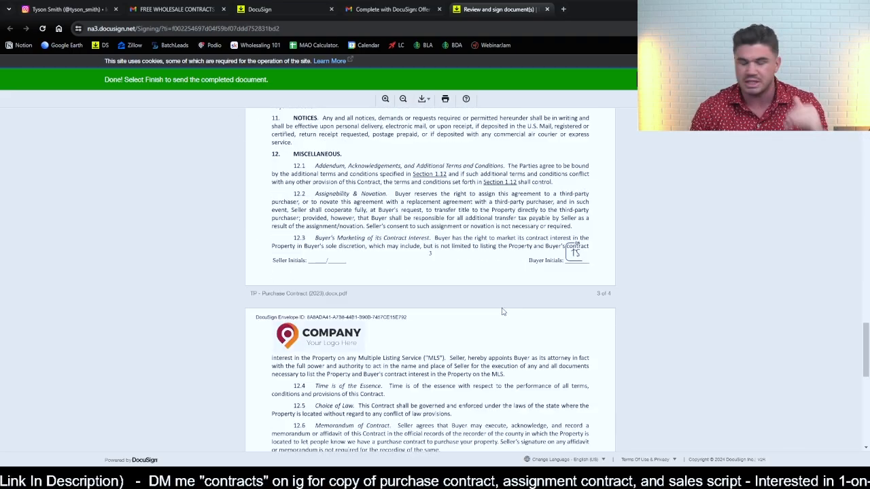